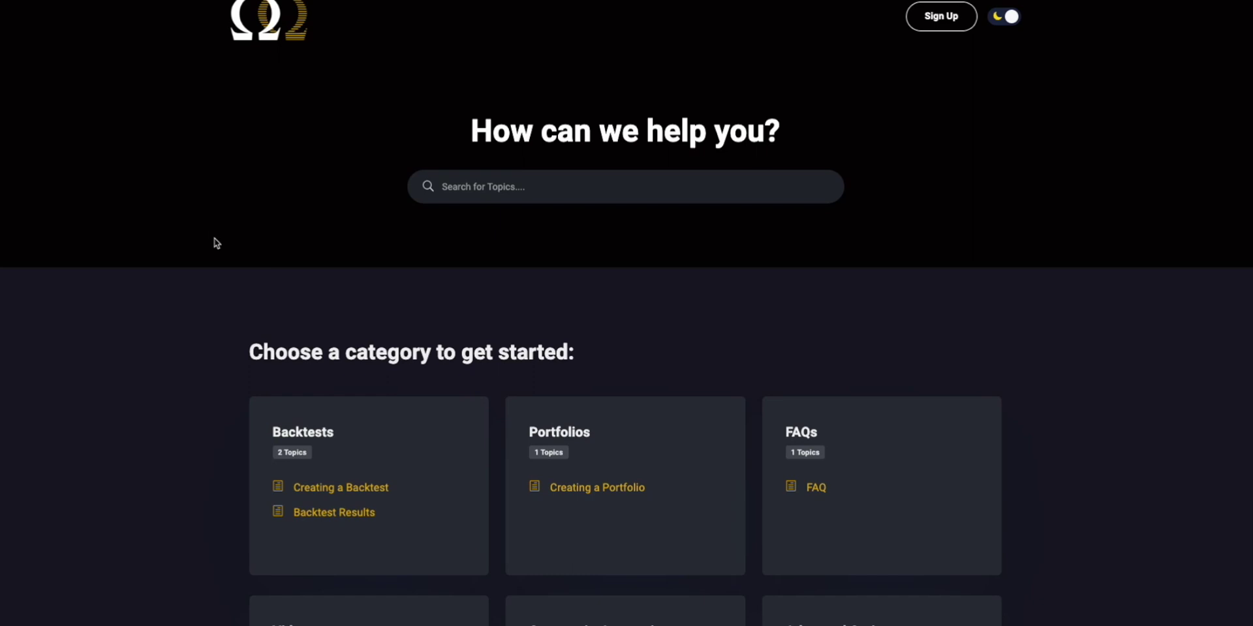
- Open the Creating a Backtest article in the Option Omega Docs
scroll(212, 229, down, 2)
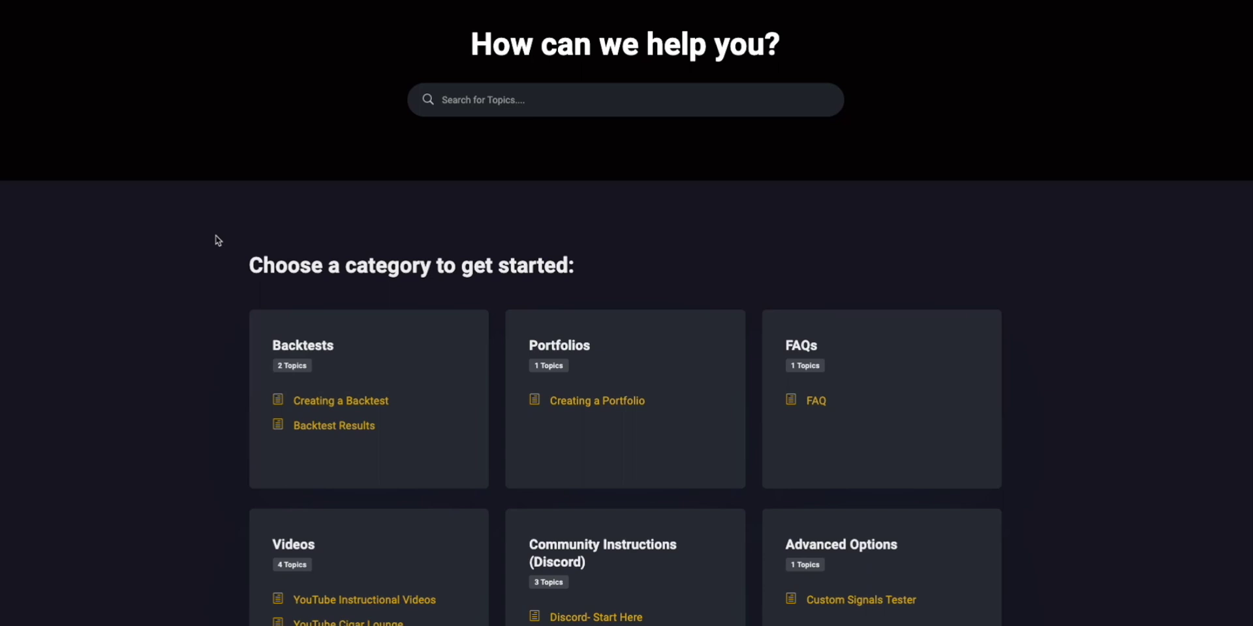
scroll(220, 240, up, 2)
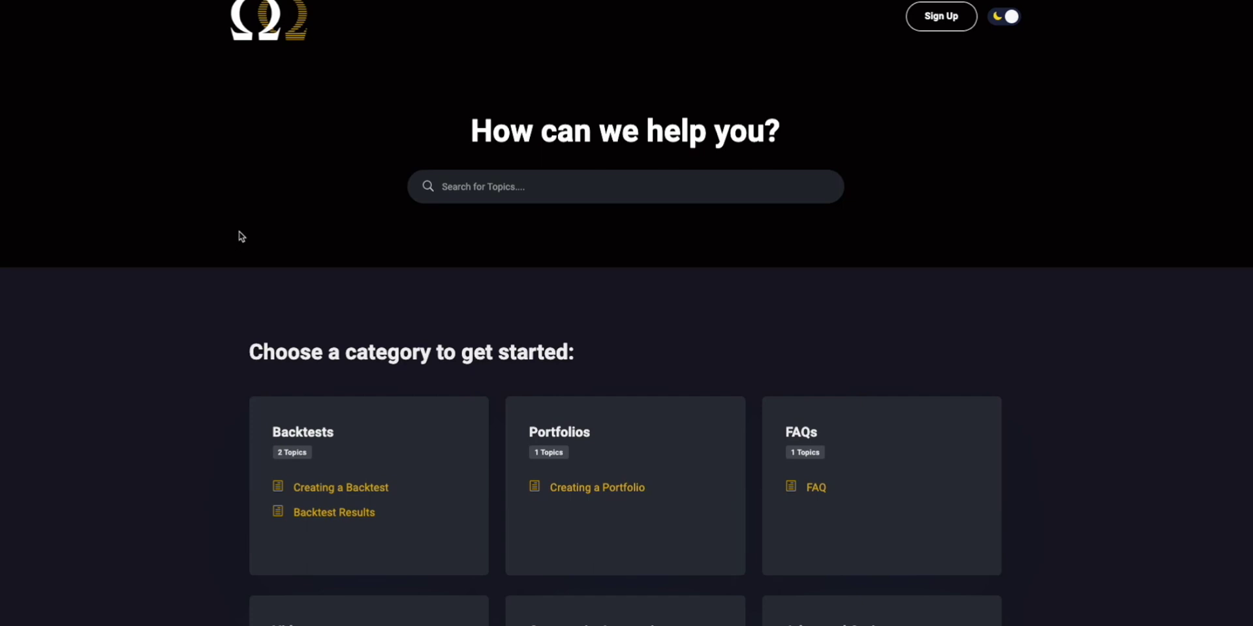
click(256, 17)
scroll(545, 311, down, 4)
click(353, 237)
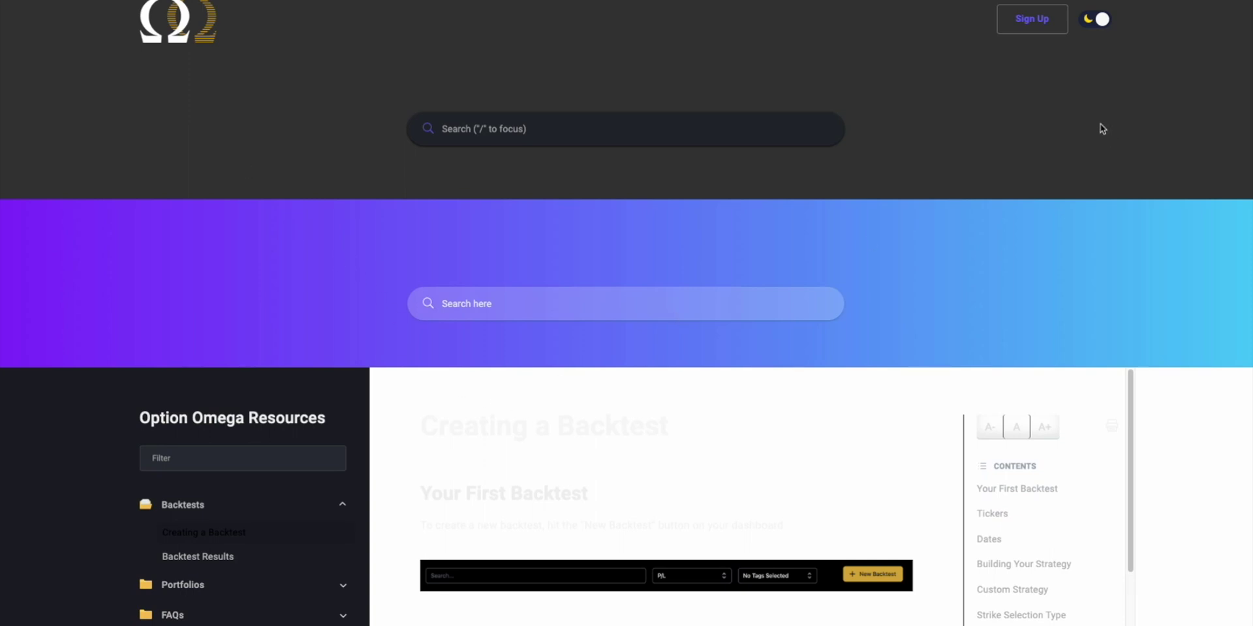
- Switch the docs to light theme and jump to Starting Funds and Margin Allocation sections
click(1094, 19)
scroll(1070, 503, down, 5)
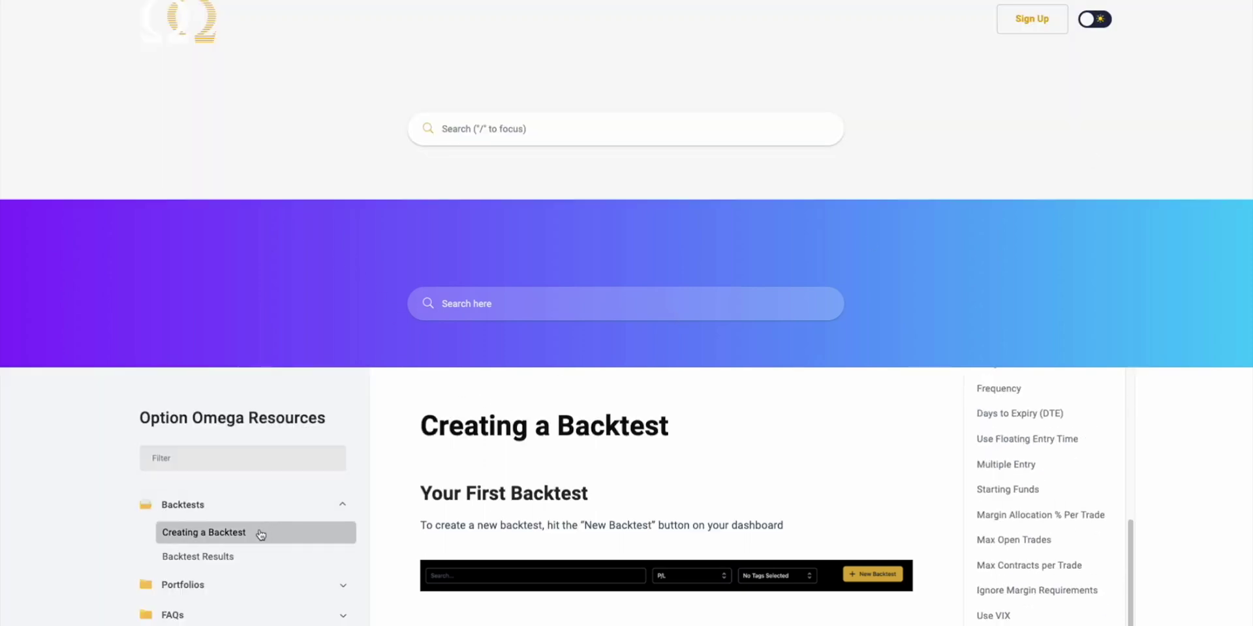
scroll(1024, 492, up, 2)
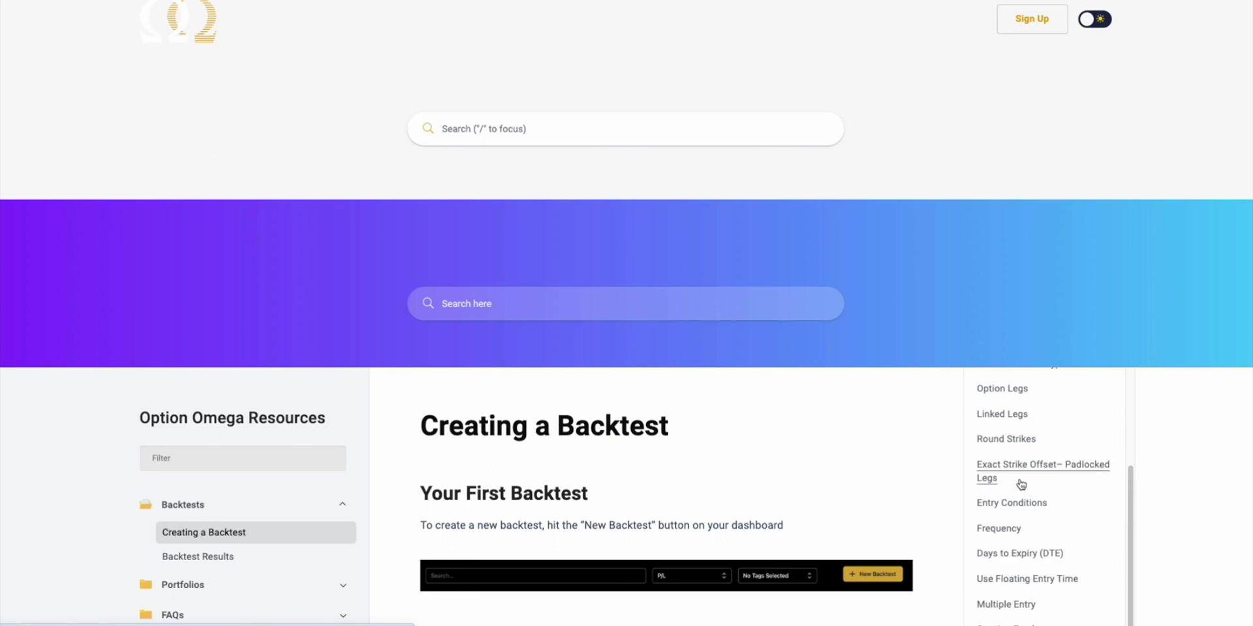
scroll(916, 470, down, 3)
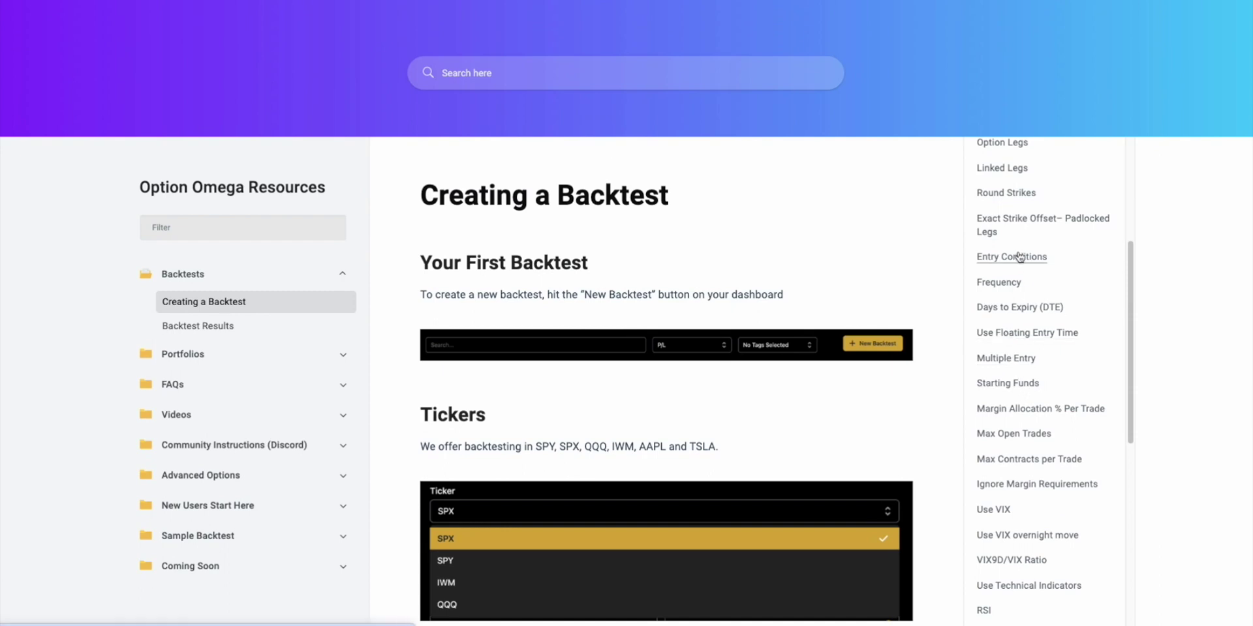
click(1008, 383)
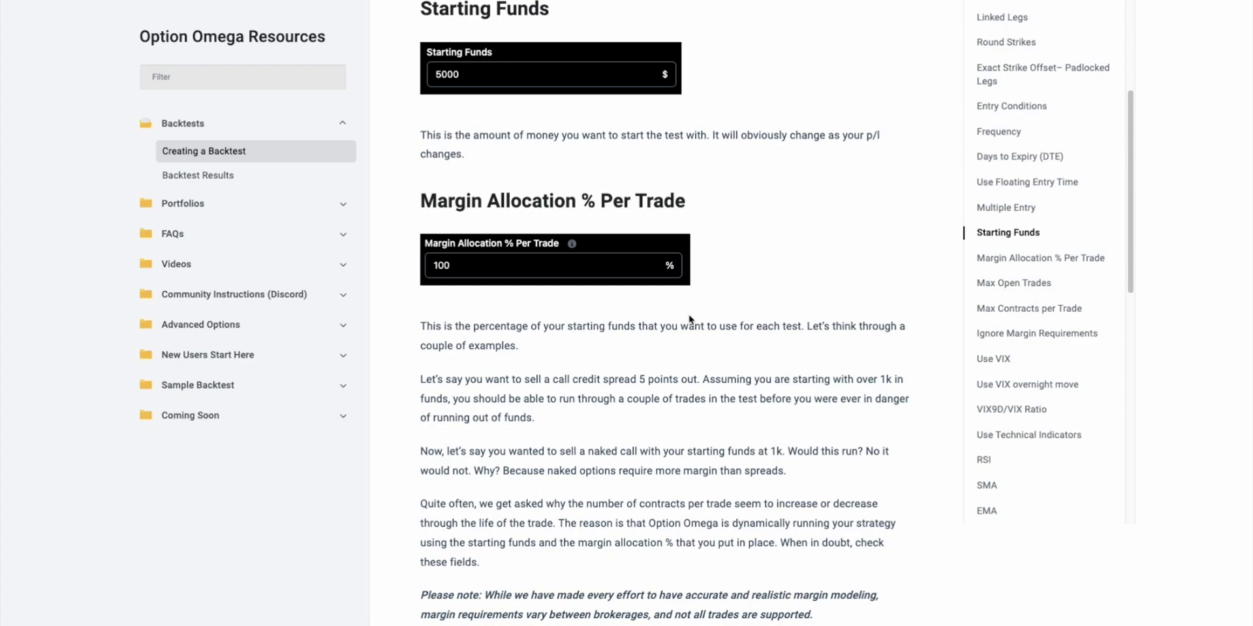
scroll(690, 319, down, 9)
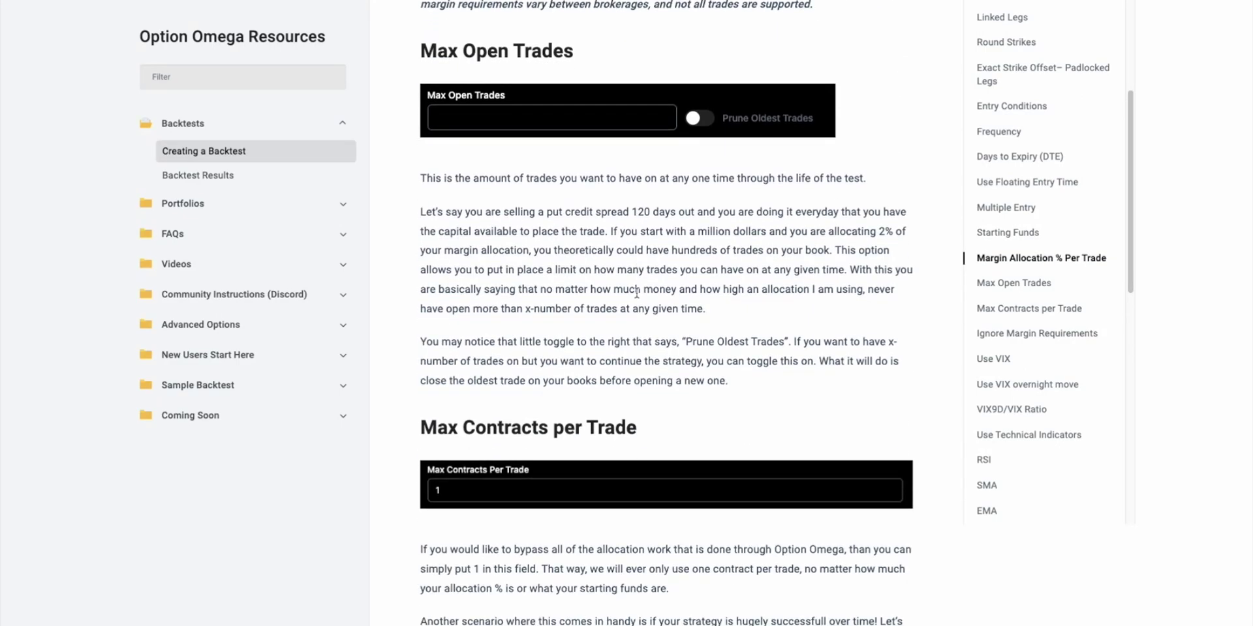
scroll(636, 293, down, 10)
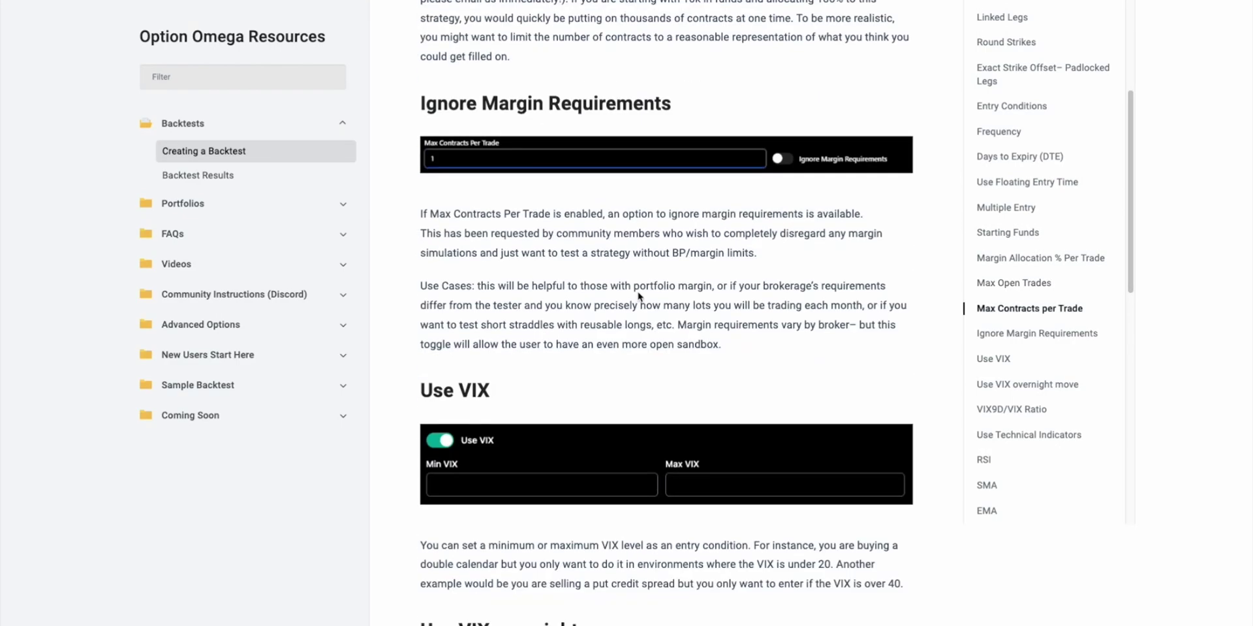
scroll(638, 297, up, 18)
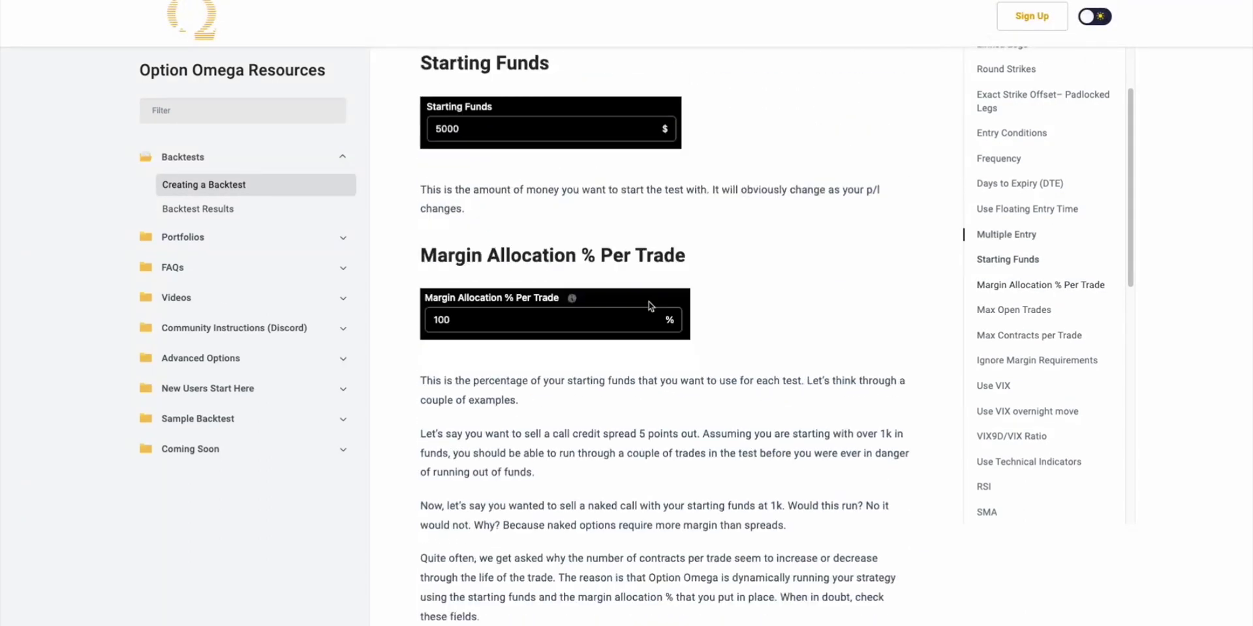
scroll(649, 306, up, 2)
scroll(648, 302, down, 1)
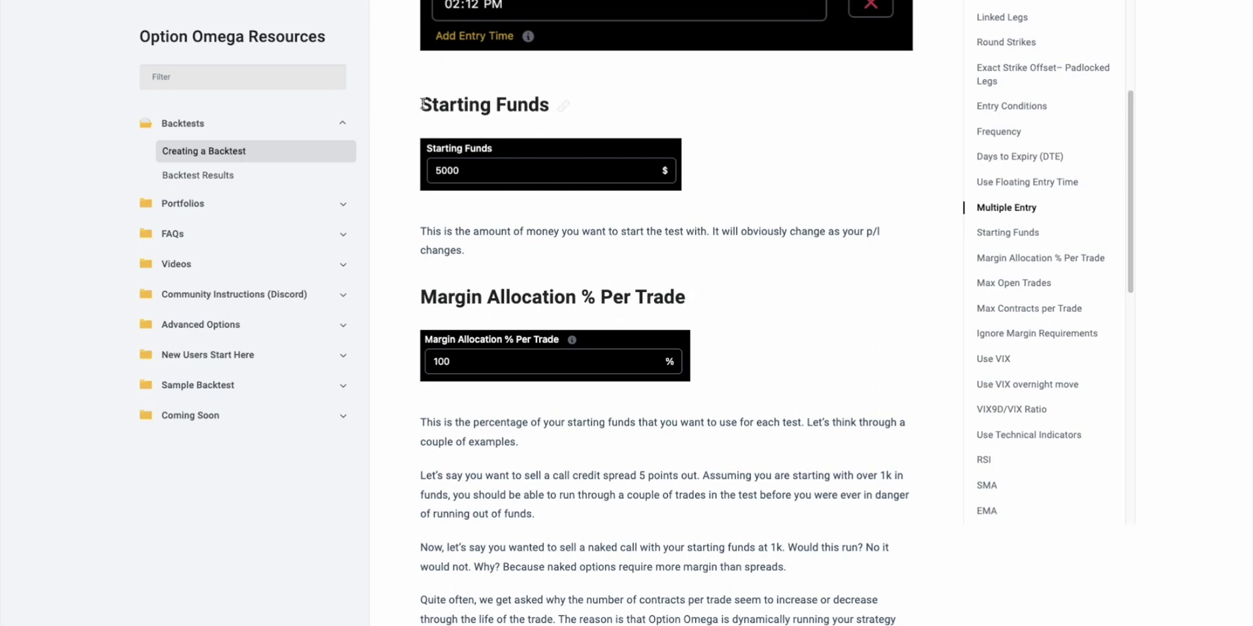
drag(420, 104, 549, 99)
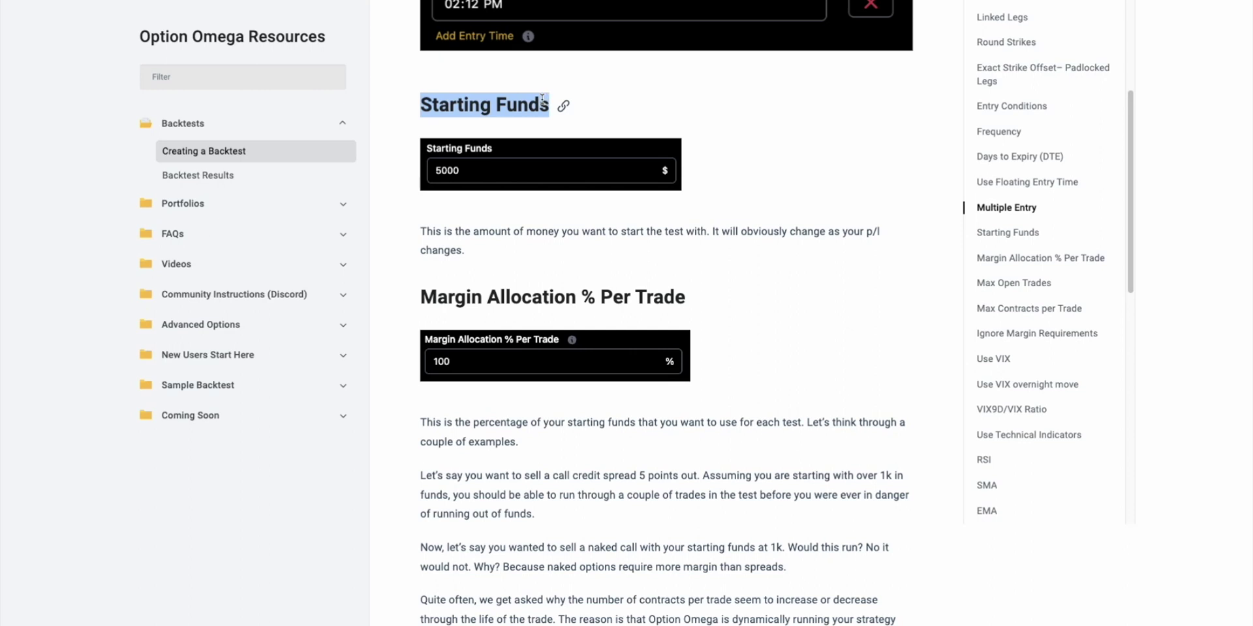
drag(426, 307, 682, 298)
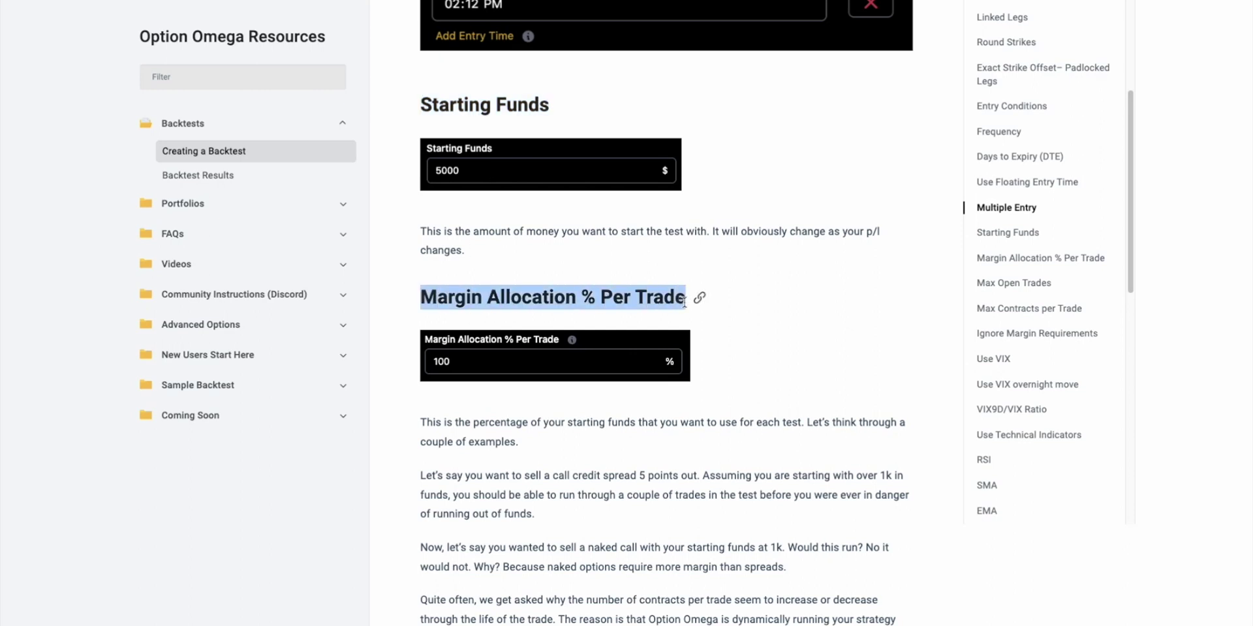
click(684, 301)
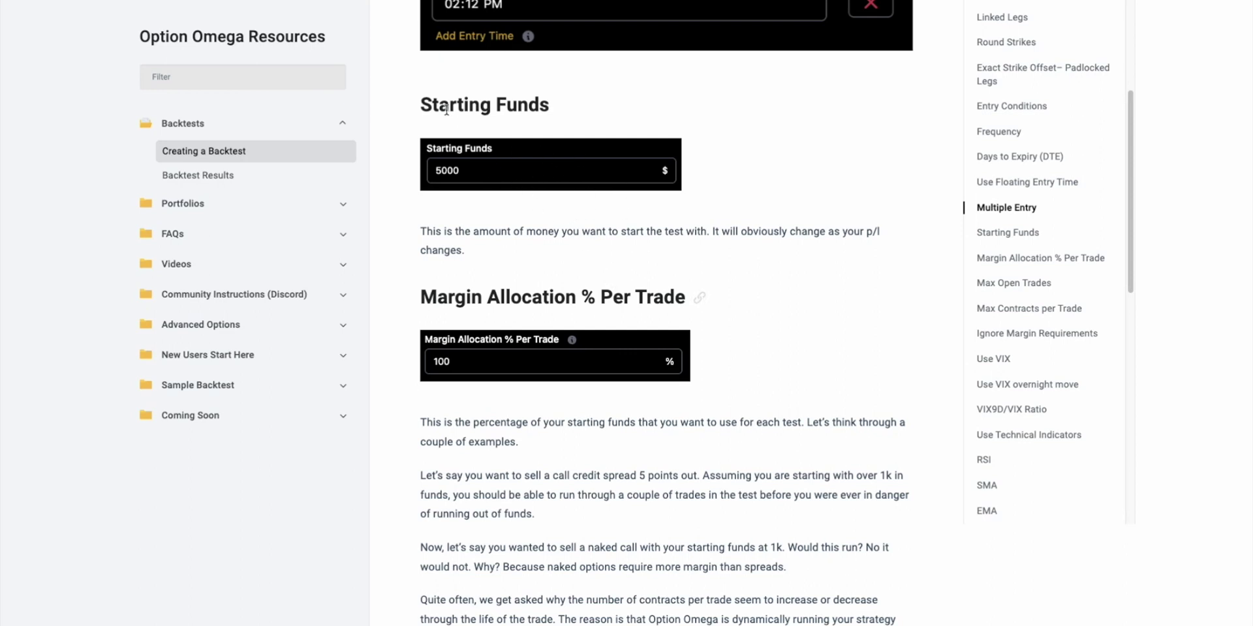
drag(421, 103, 543, 93)
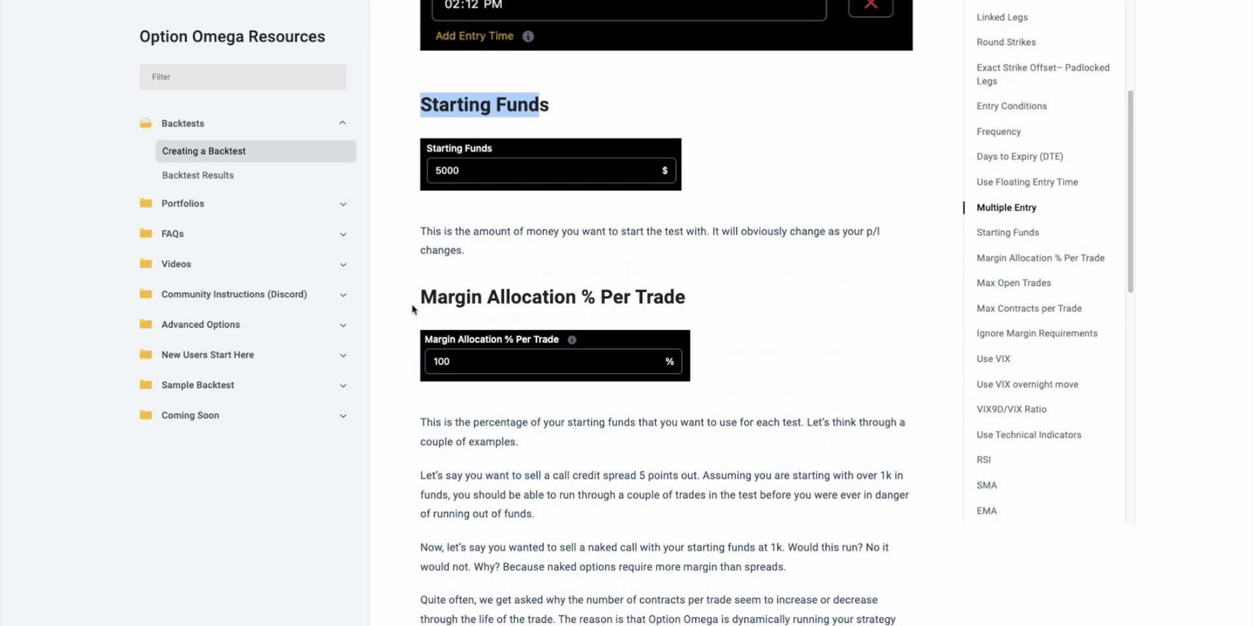
drag(421, 298, 680, 301)
click(680, 300)
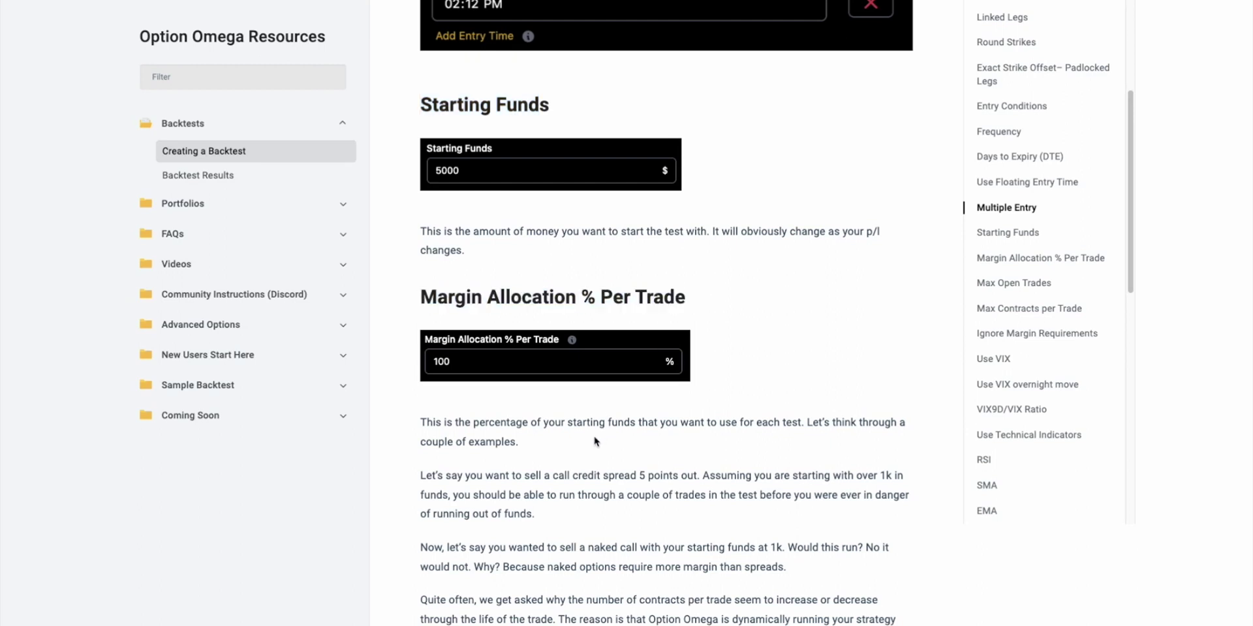
scroll(594, 441, down, 5)
scroll(593, 424, up, 5)
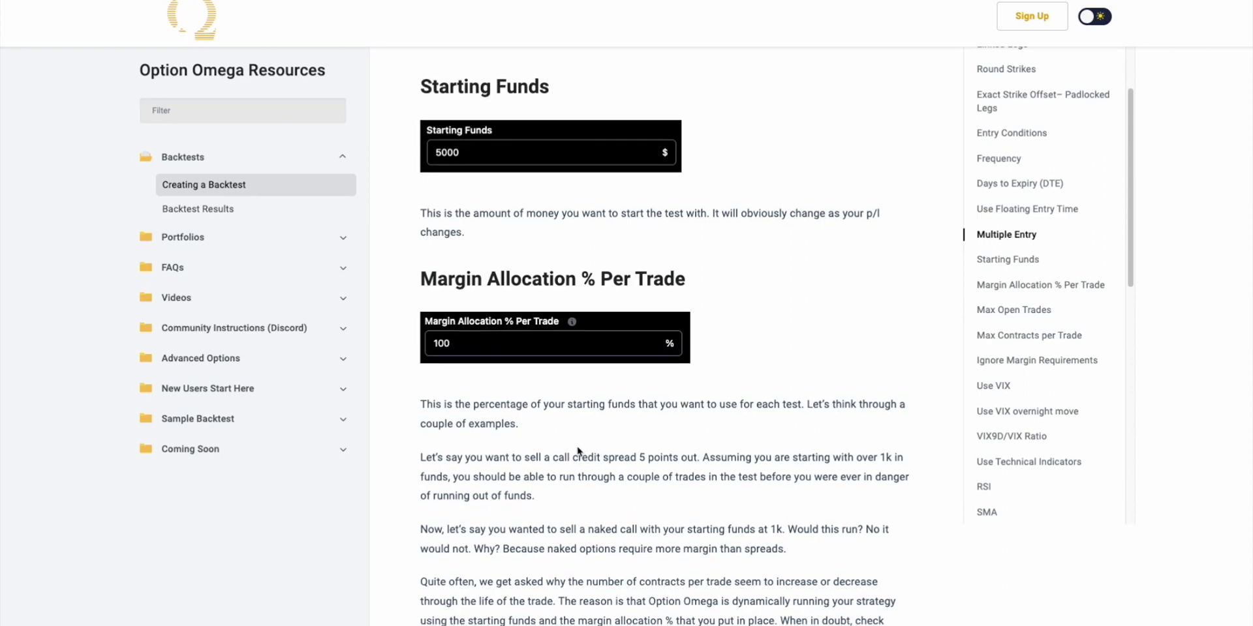
scroll(577, 451, down, 1)
scroll(578, 448, down, 3)
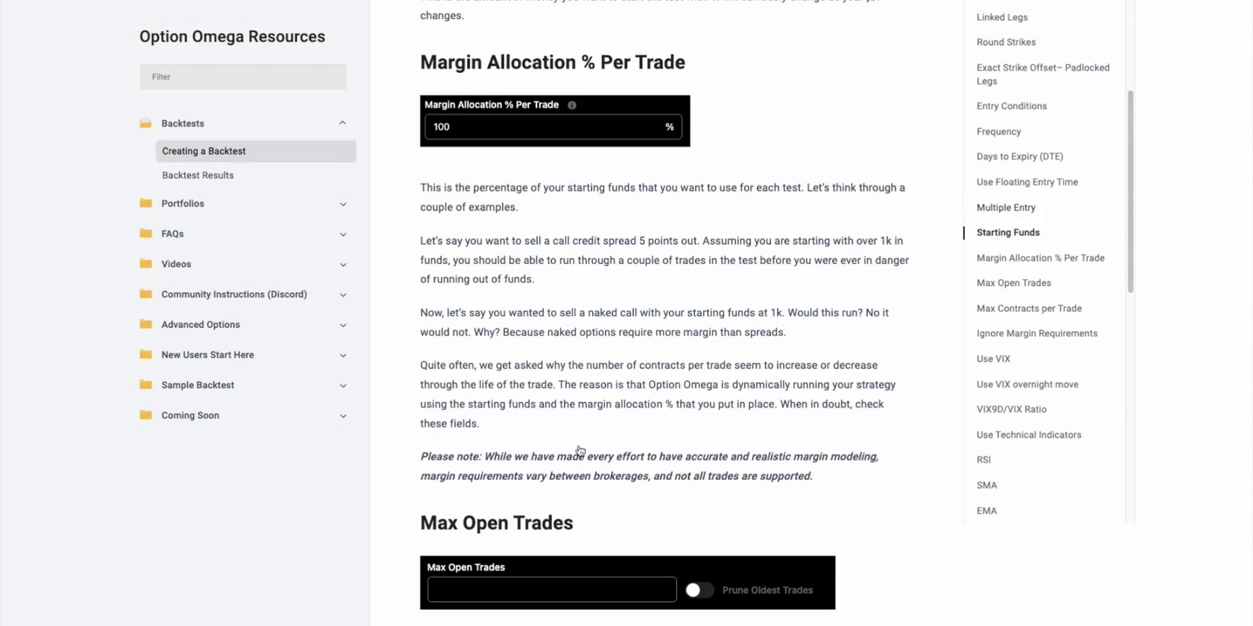
scroll(578, 447, up, 5)
scroll(579, 444, down, 2)
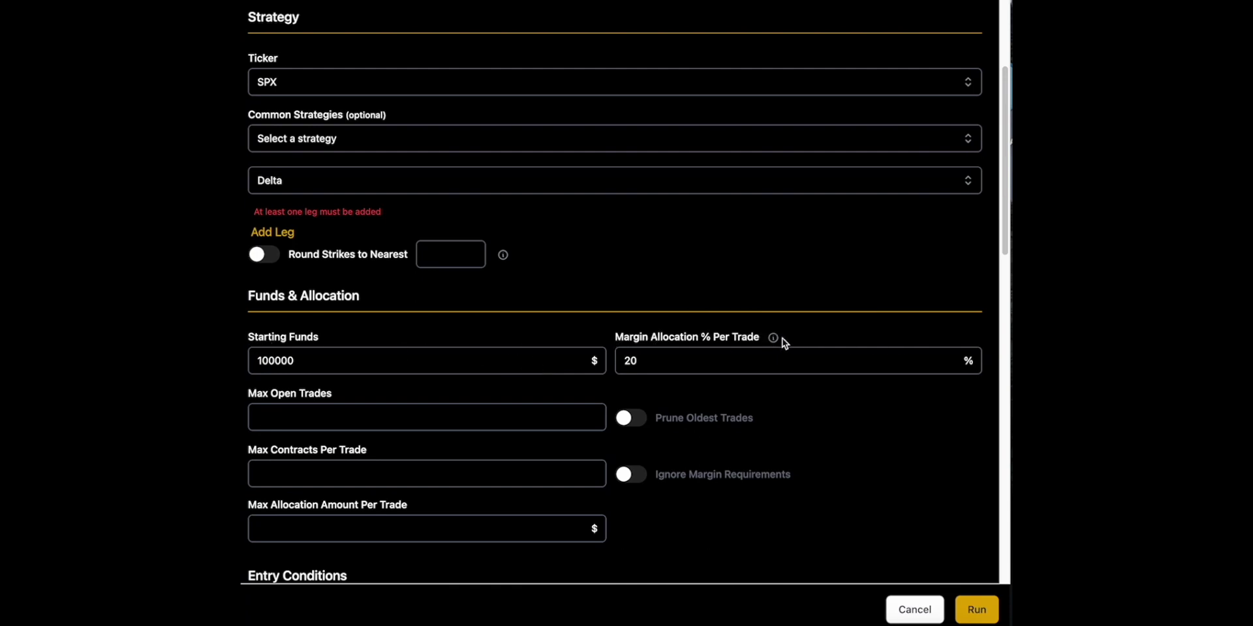
- Bring up the SPX backtest's Funds & Allocation settings: Starting Funds 100000, Margin Allocation 20%
mouse_move(775, 340)
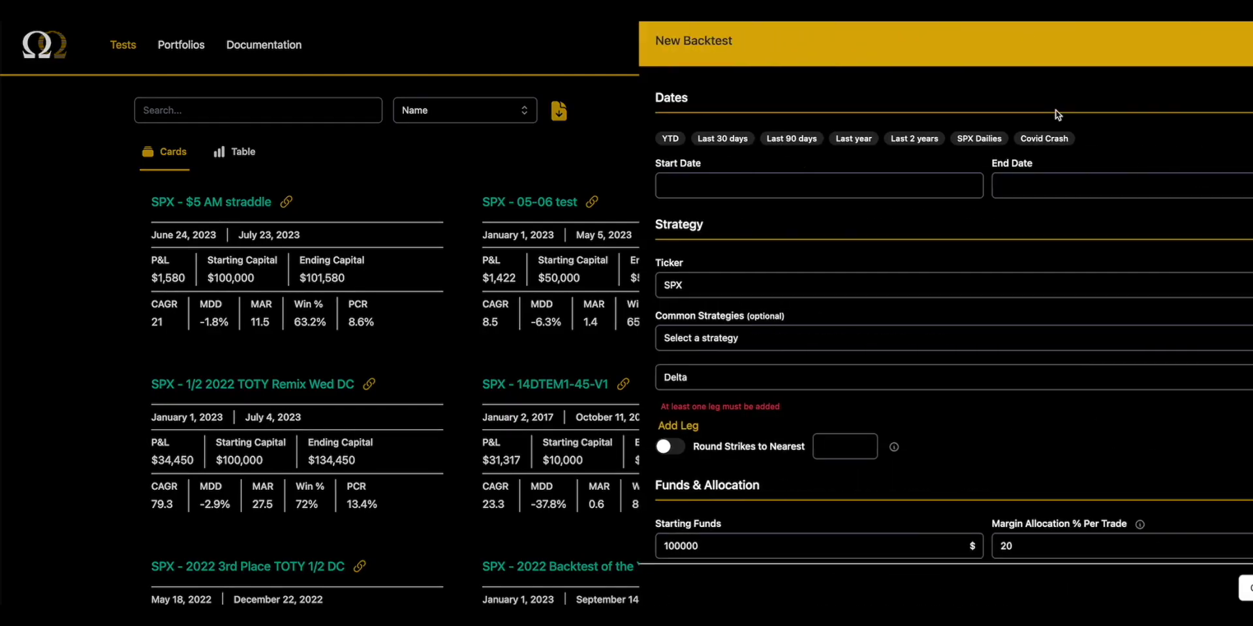
- Set year-to-date dates, choose the Long Call strategy, and change DTE from 45 to 0
click(580, 138)
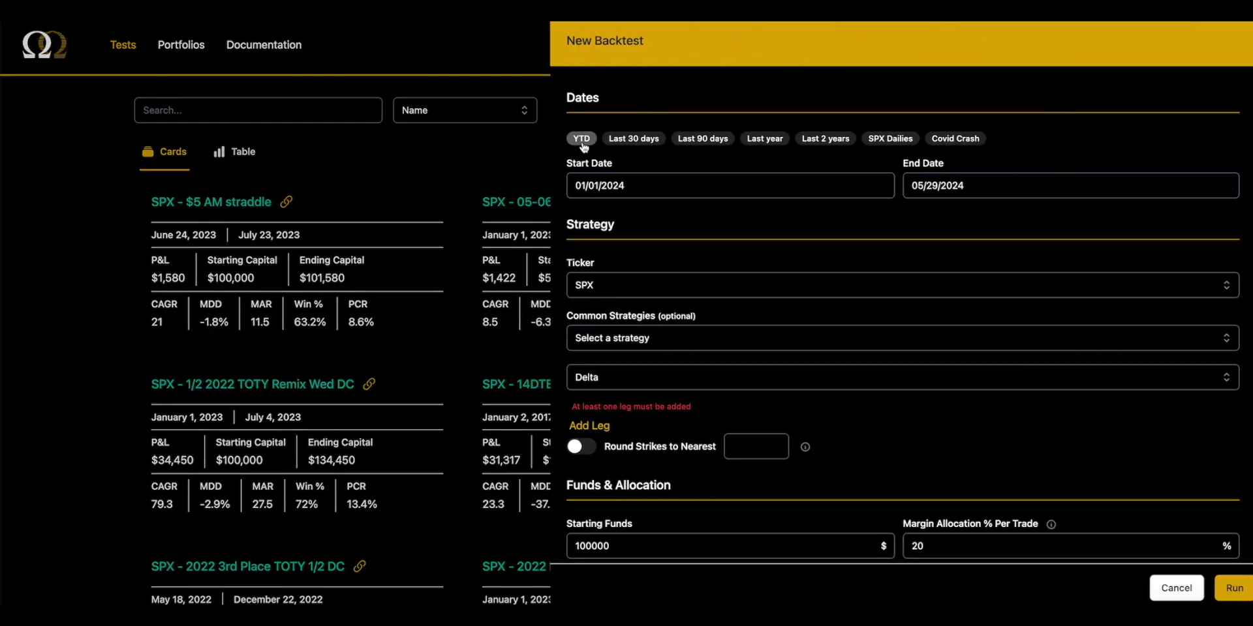
click(708, 340)
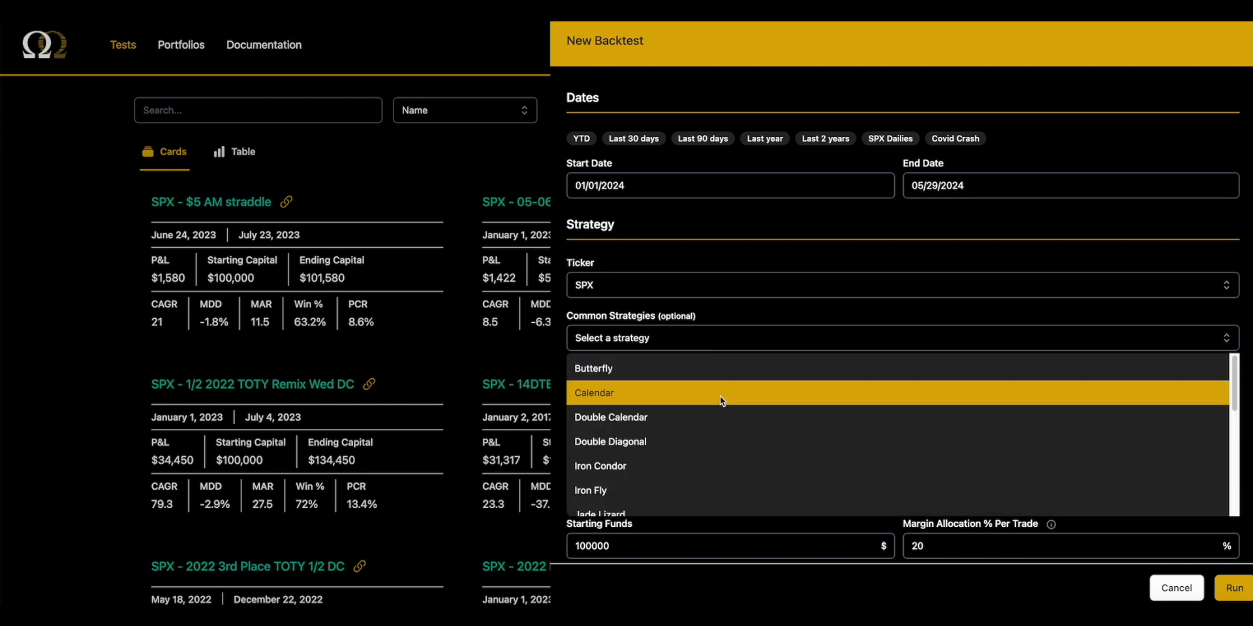
scroll(718, 398, down, 1)
click(682, 453)
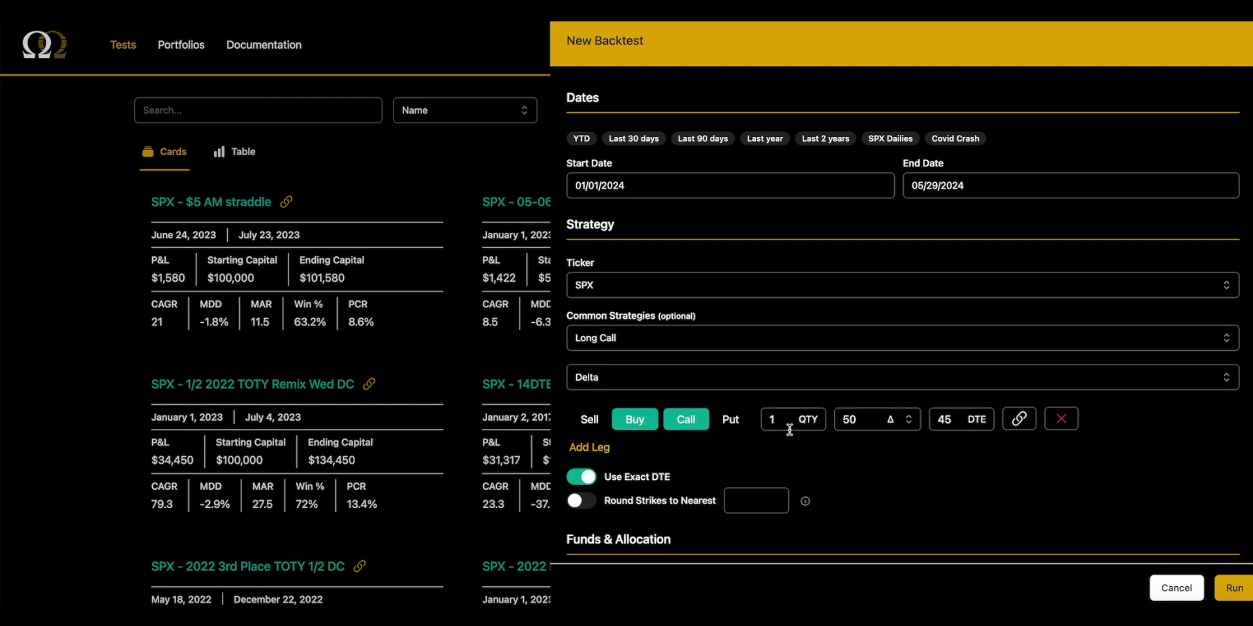
double_click(954, 420)
text(0)
- Use Fixed Premium strike selection with a 5 $ premium
click(870, 387)
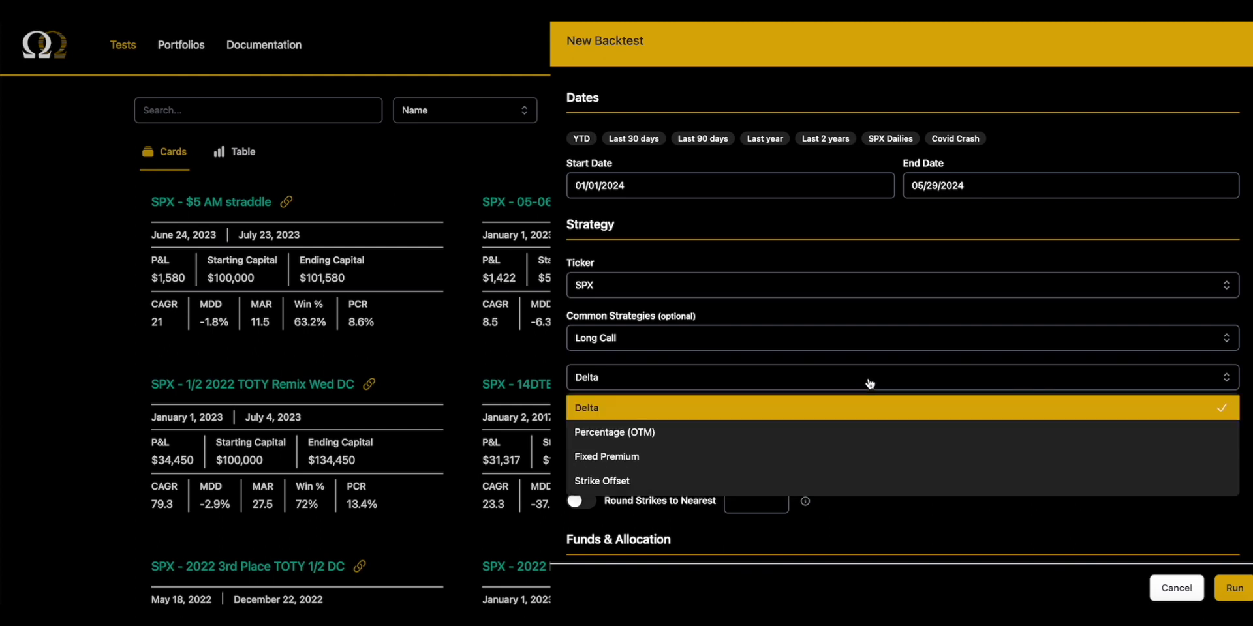
click(800, 447)
double_click(839, 418)
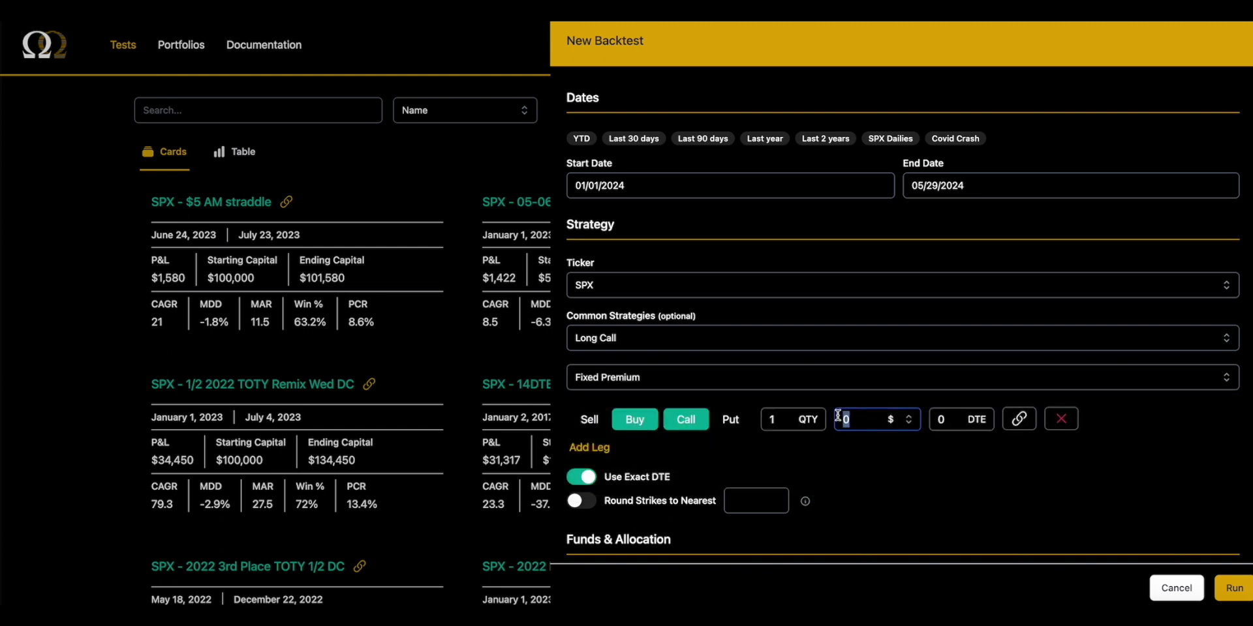
text(5)
- Set margin allocation to 10% and turn on commissions and fees
scroll(838, 405, down, 5)
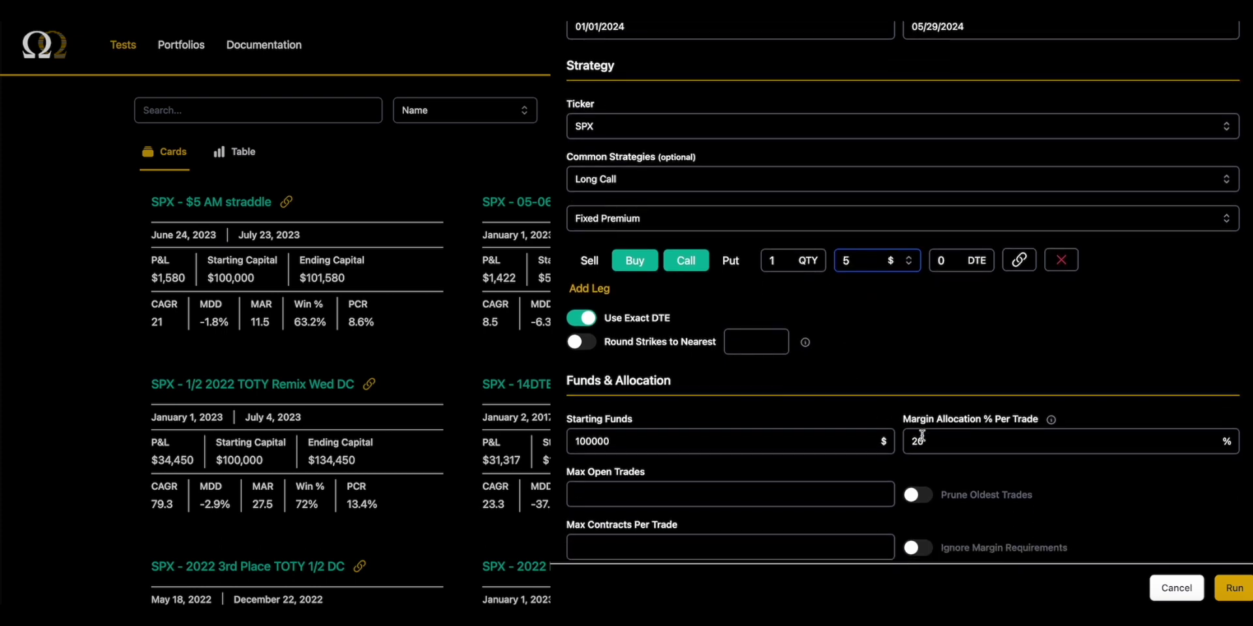
double_click(922, 437)
text(10)
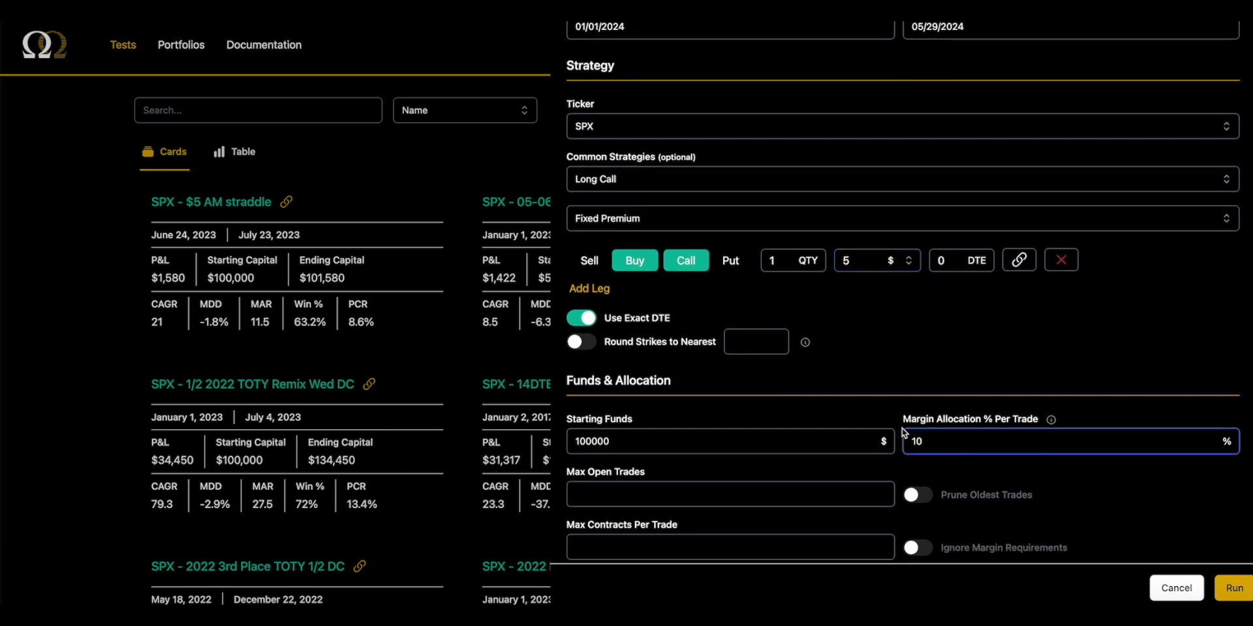
scroll(899, 430, down, 3)
scroll(839, 397, down, 10)
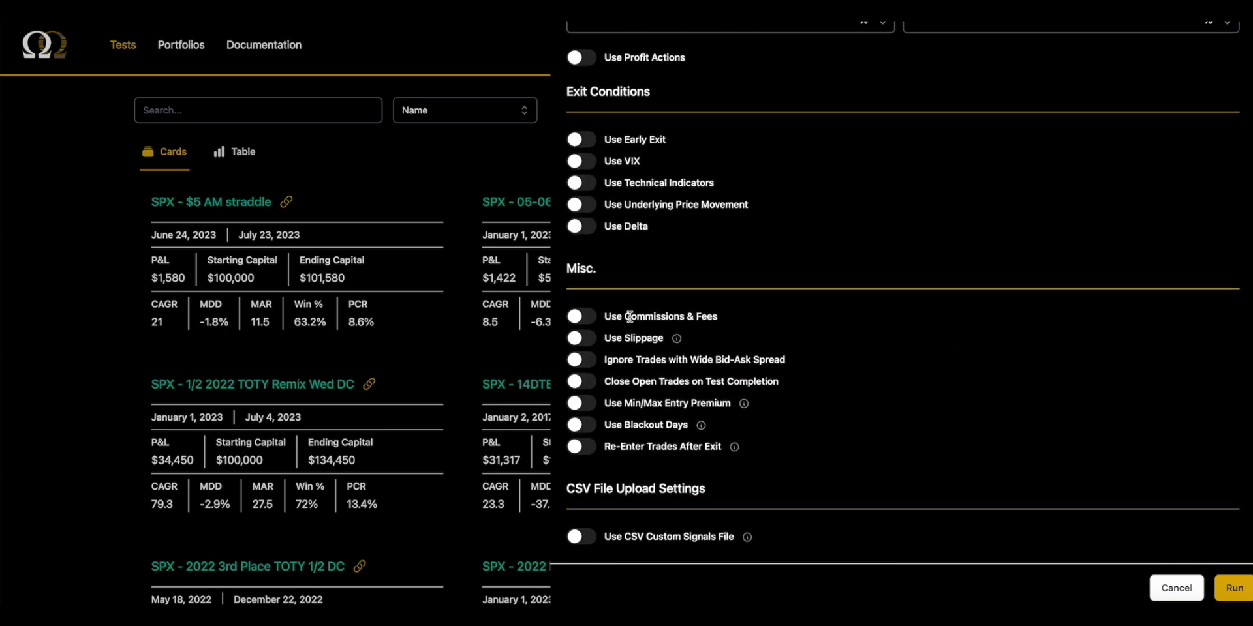
click(582, 317)
click(621, 364)
- Enter a 1.5 per-contract opening fee and run the backtest
text(1.5)
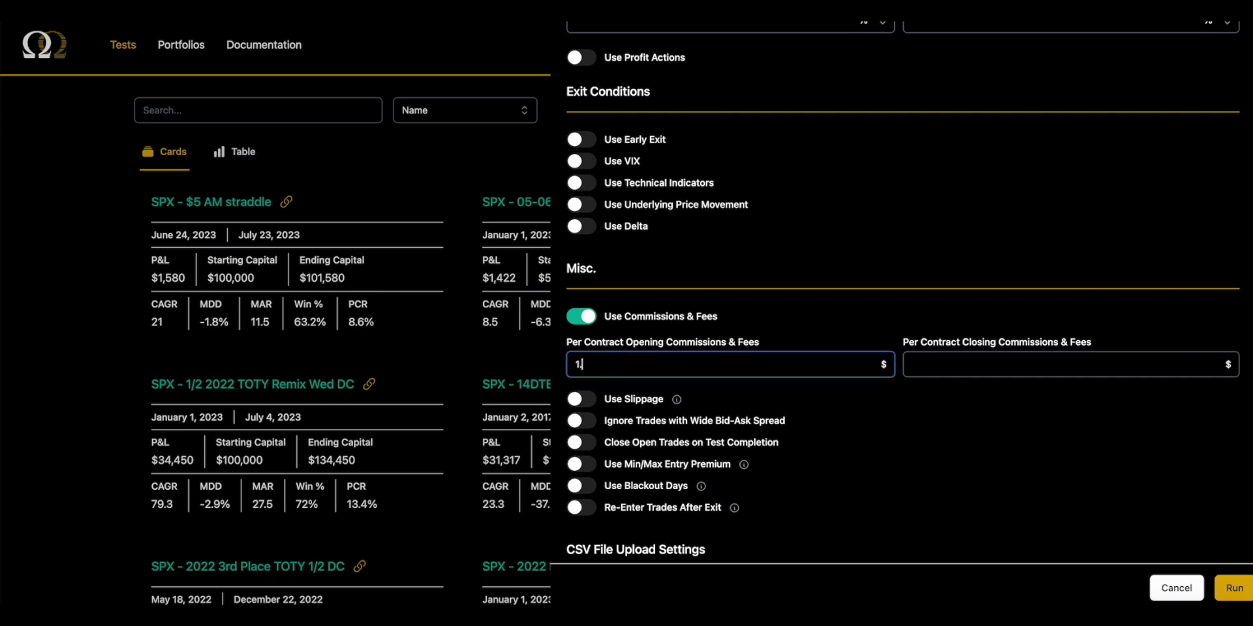
click(1233, 588)
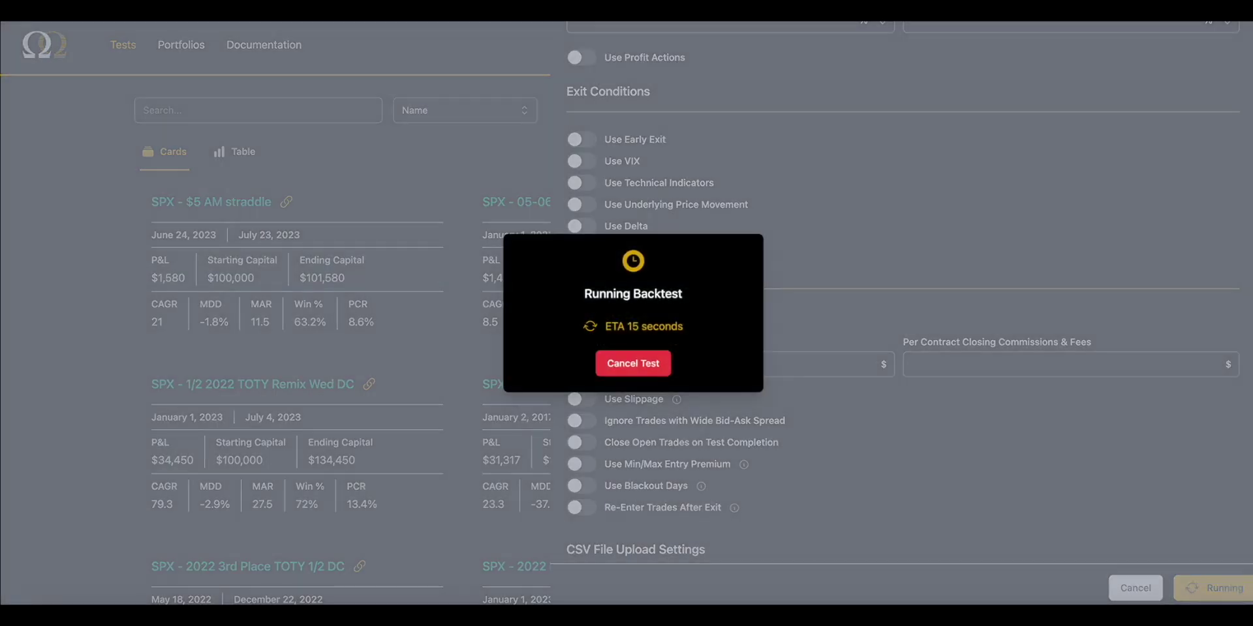
drag(1252, 600, 1249, 601)
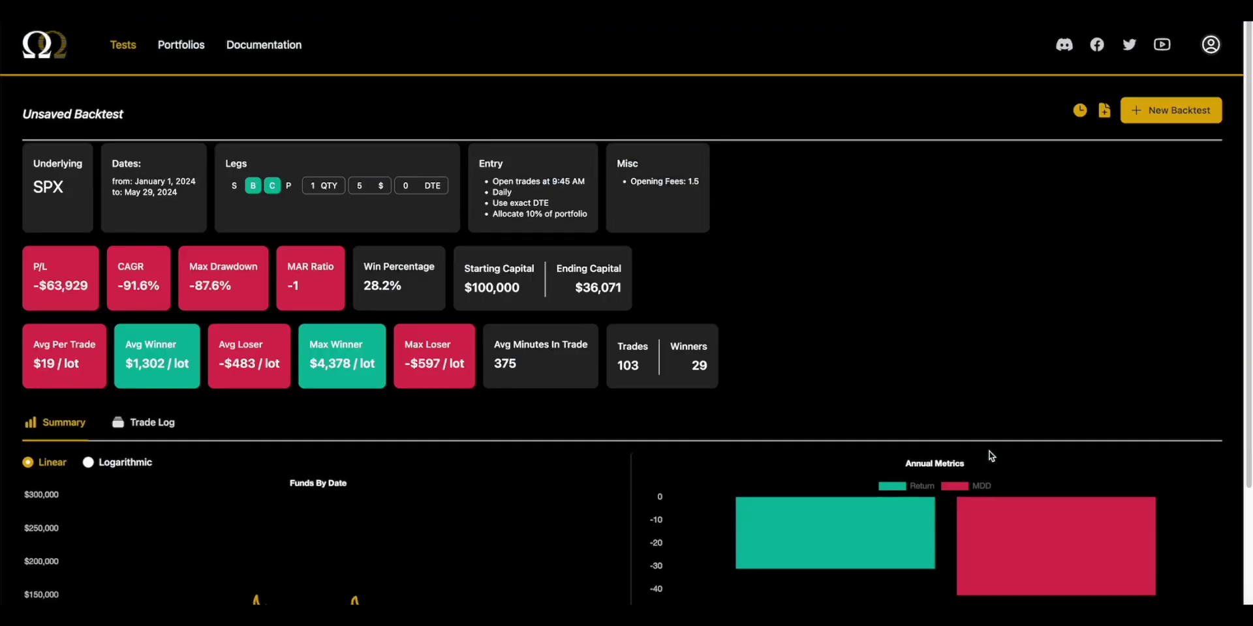
- Check the Summary and Trade Log, then go to the last trade-log page of January 2024 trades
click(173, 424)
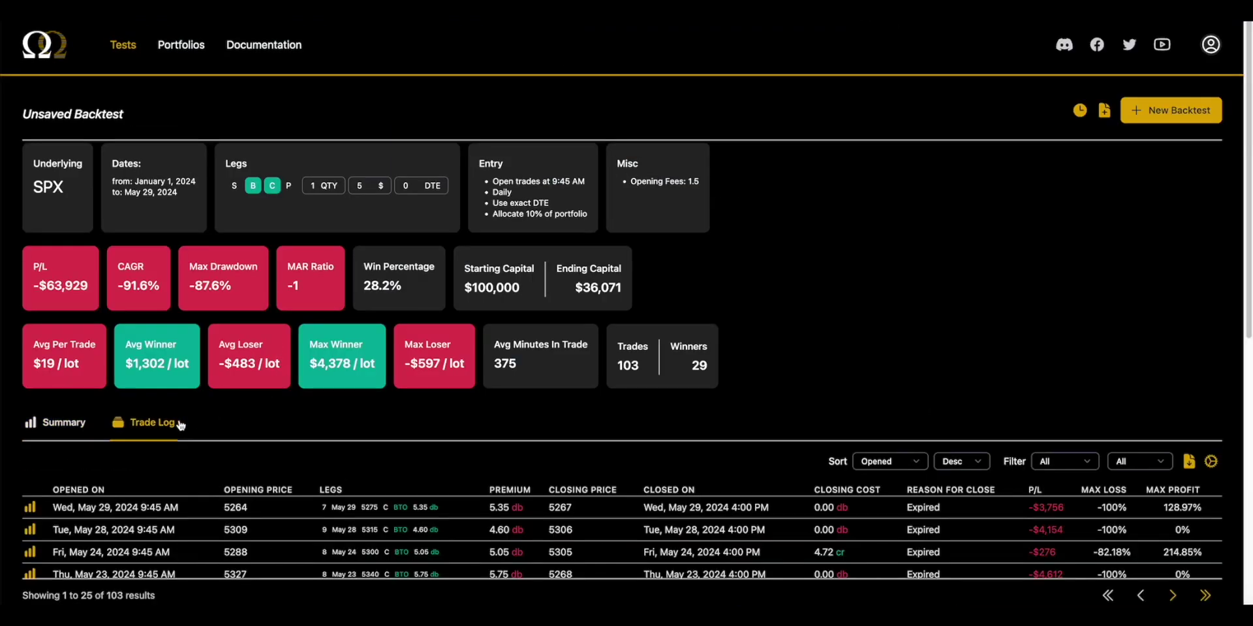
scroll(312, 438, down, 8)
scroll(312, 438, up, 8)
click(63, 425)
scroll(337, 380, down, 3)
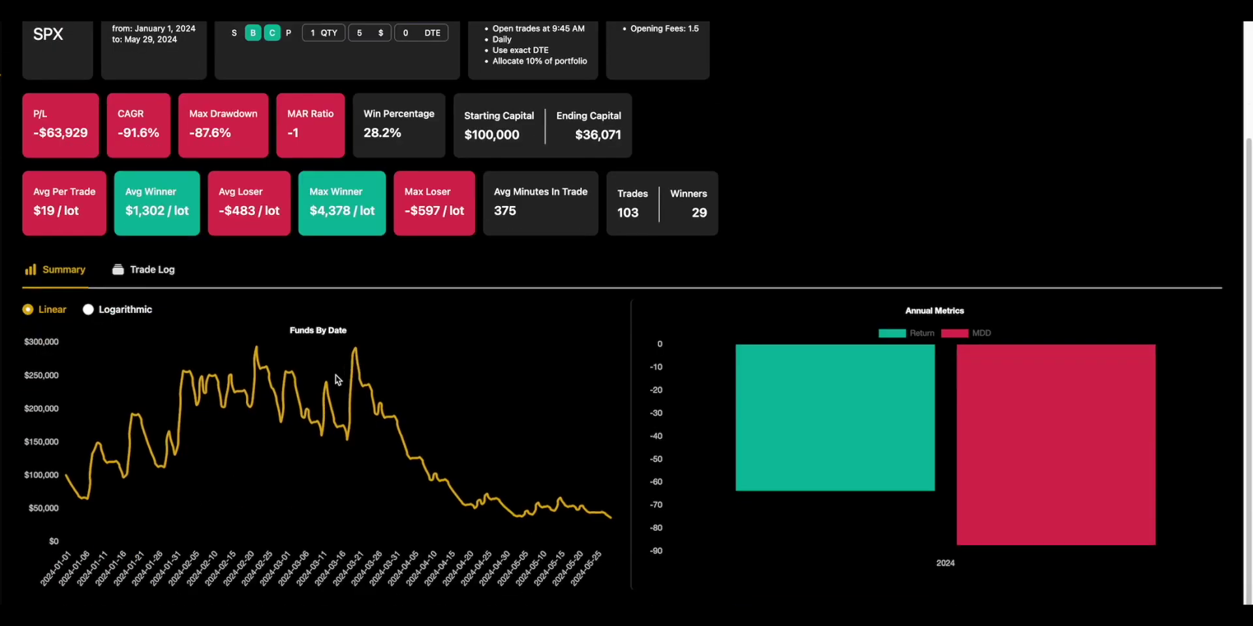
click(155, 271)
scroll(474, 423, down, 5)
click(1205, 574)
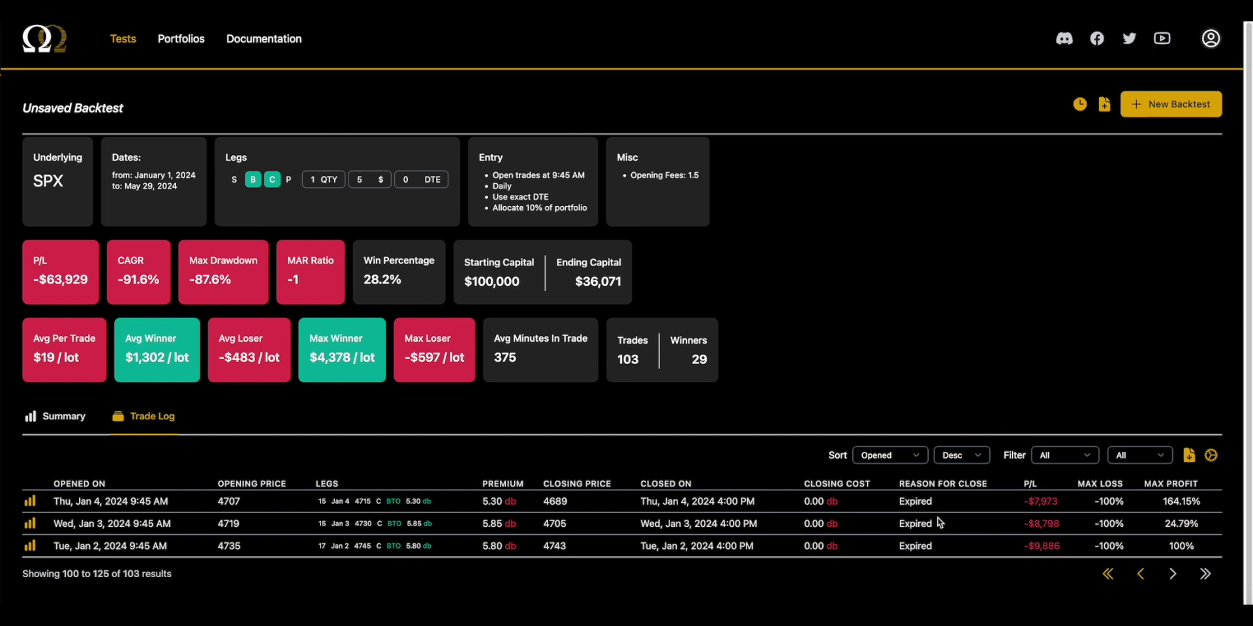
- Highlight the Jan 2–4 trade P/L values: -$9,886, -$8,798, -$7,973
drag(1022, 547, 1061, 548)
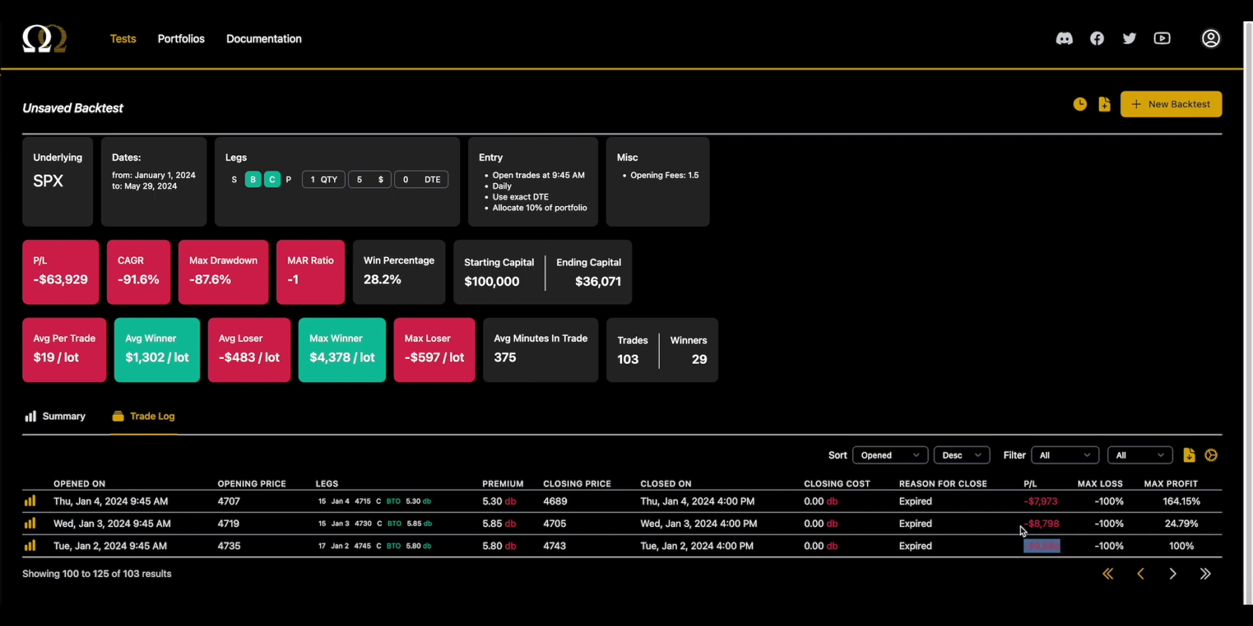
drag(1021, 524, 1070, 527)
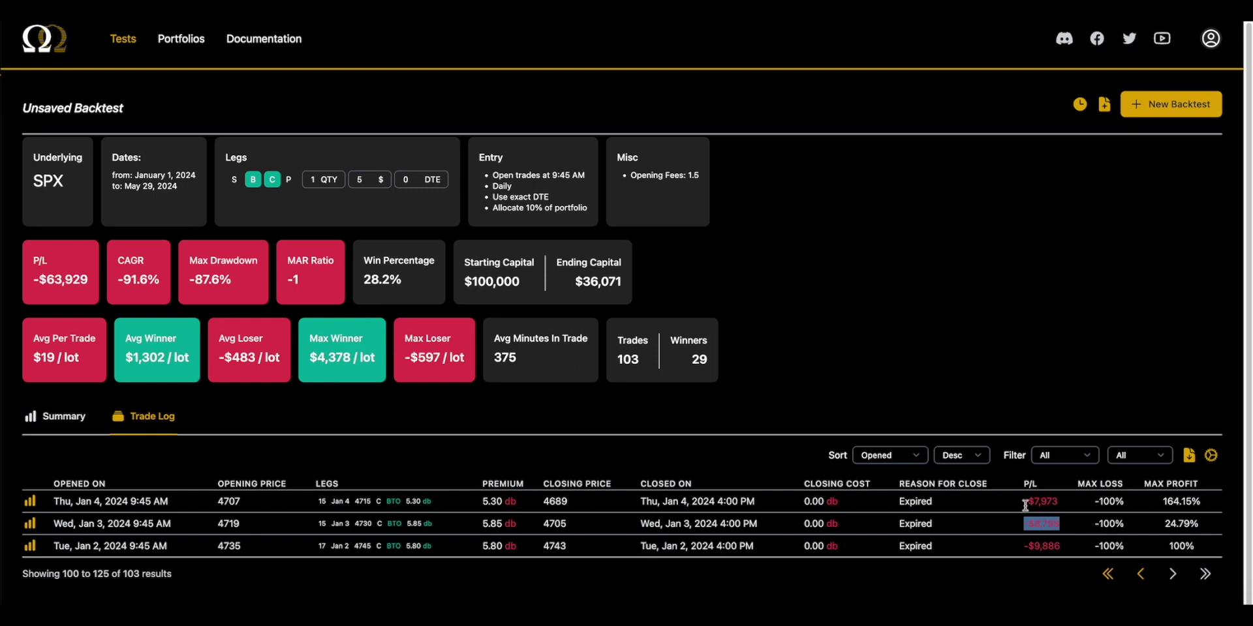
drag(1022, 501, 1064, 509)
click(1063, 509)
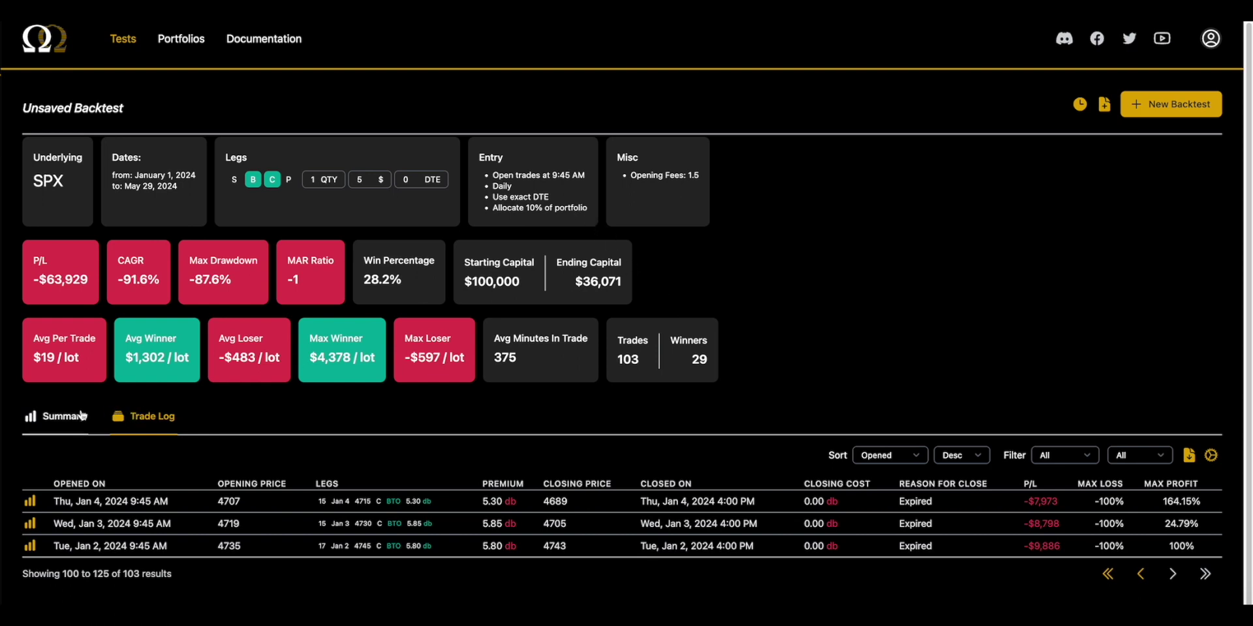
- Highlight the 10% allocation and opening fee settings, then return to the Summary charts
drag(542, 205, 632, 219)
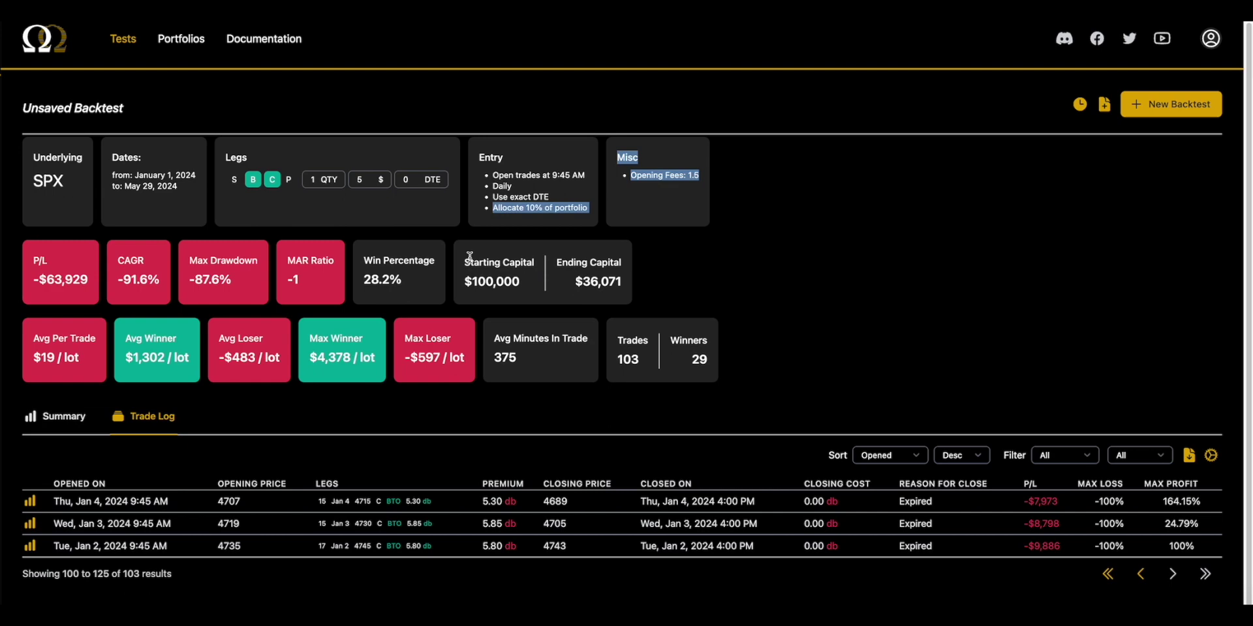
click(650, 278)
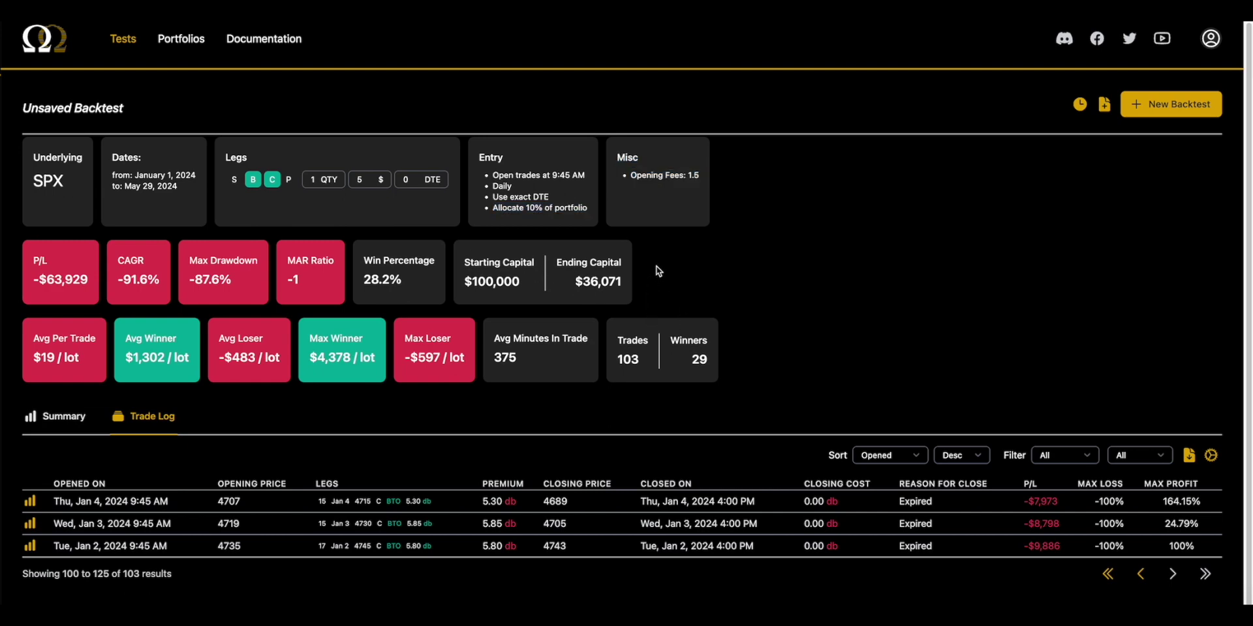
click(60, 416)
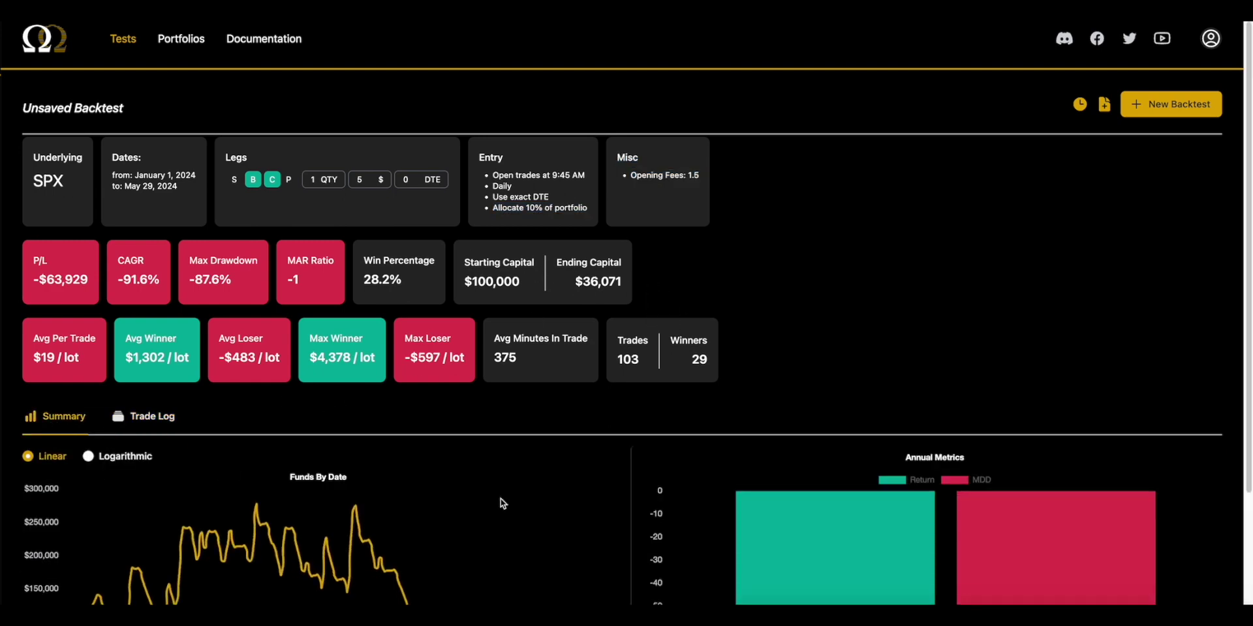
scroll(503, 506, down, 2)
click(161, 272)
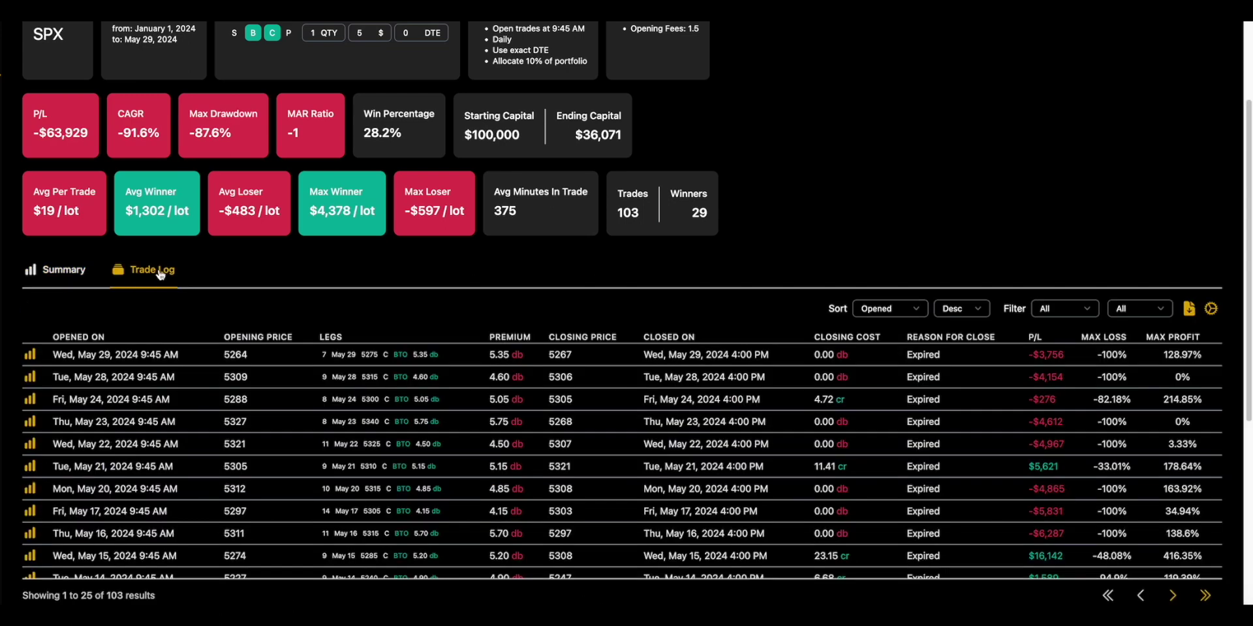
click(63, 270)
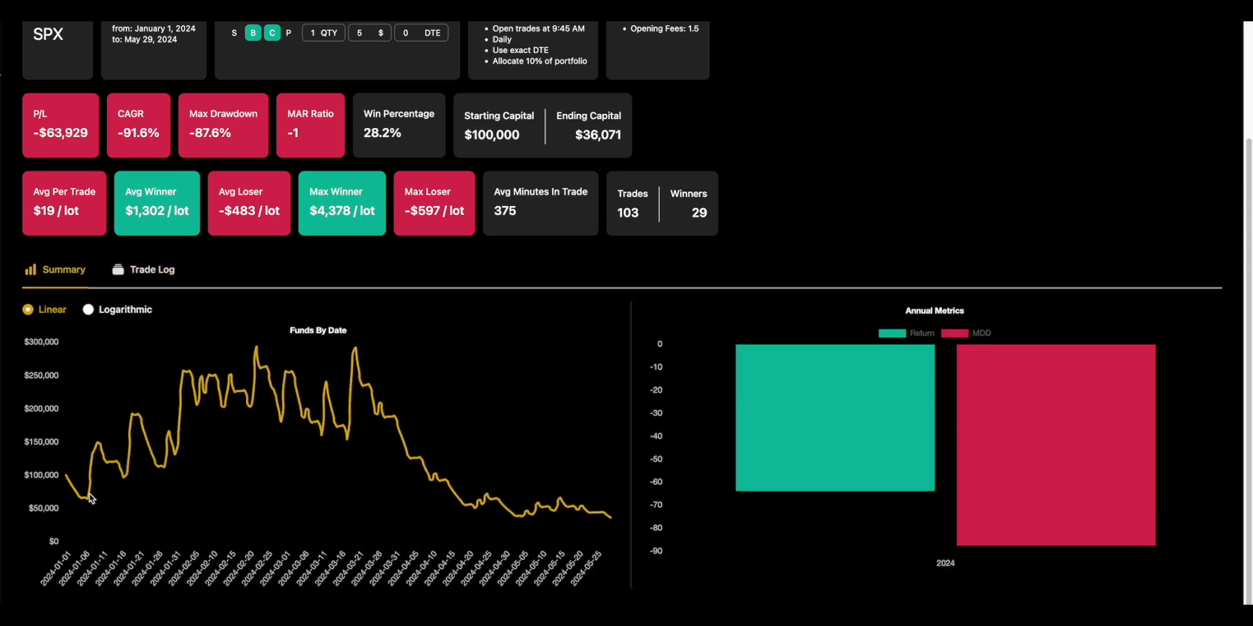
click(143, 269)
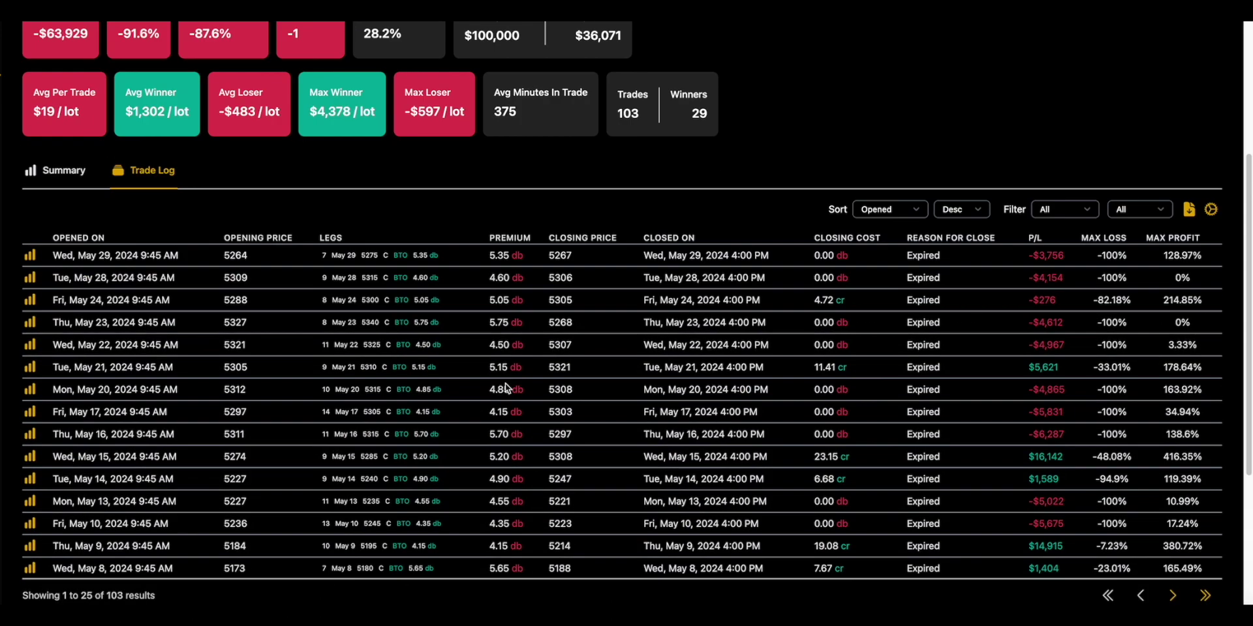
scroll(503, 384, down, 5)
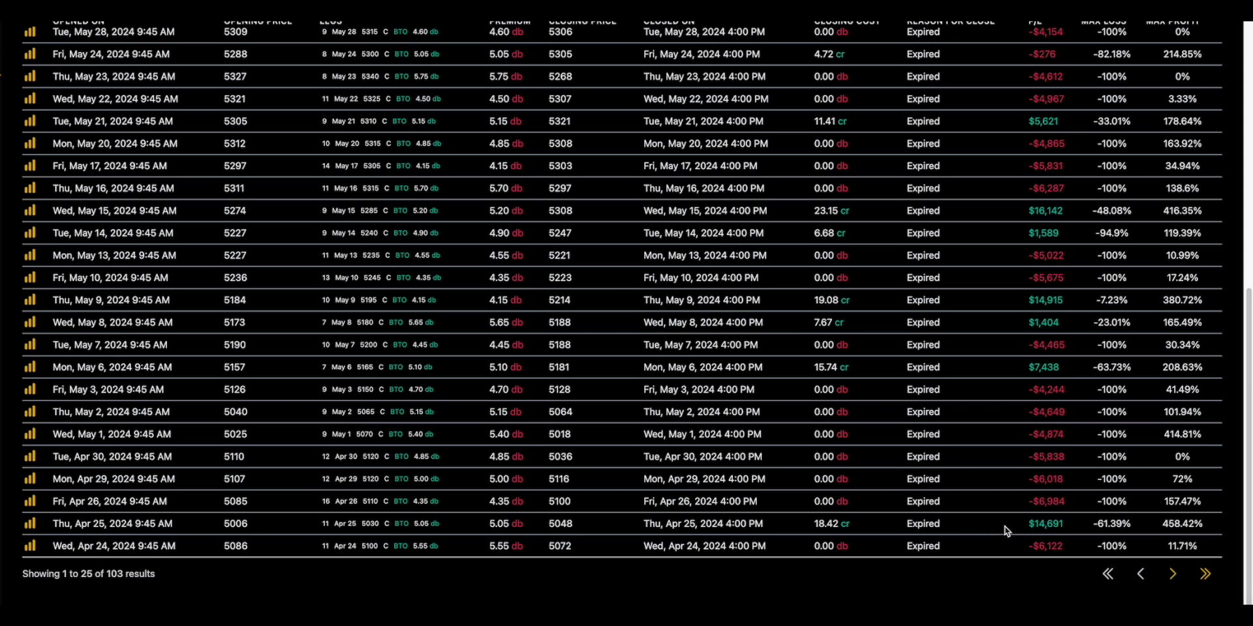
drag(1021, 527, 1074, 527)
scroll(779, 476, up, 8)
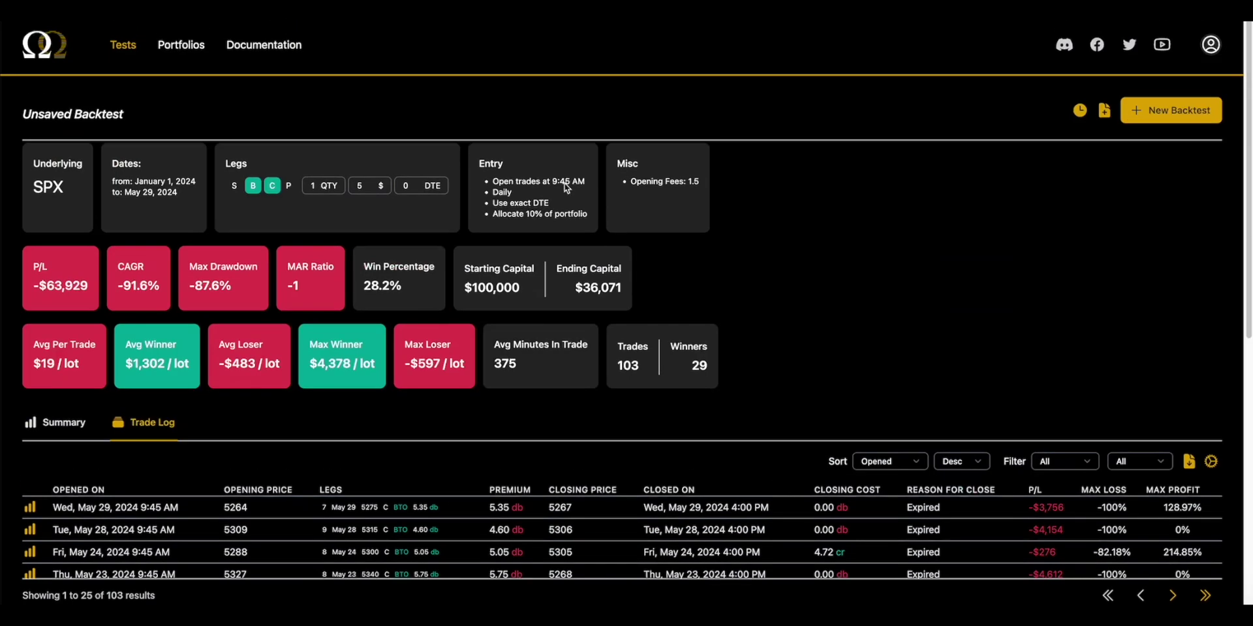
scroll(854, 354, down, 8)
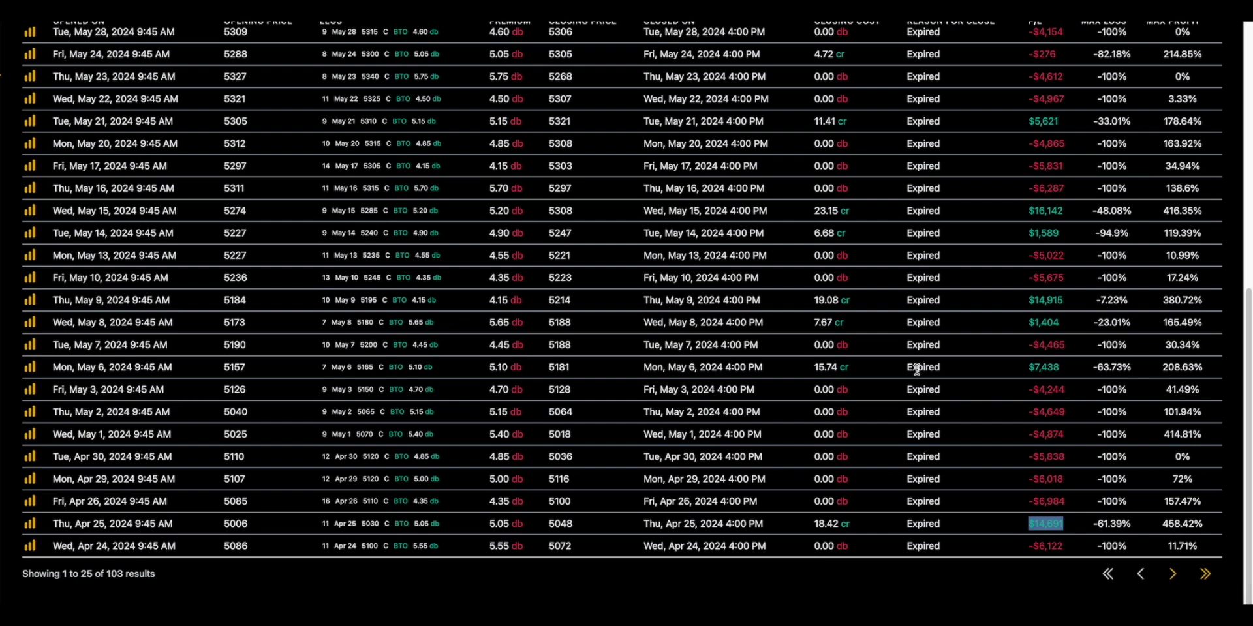
scroll(917, 370, up, 3)
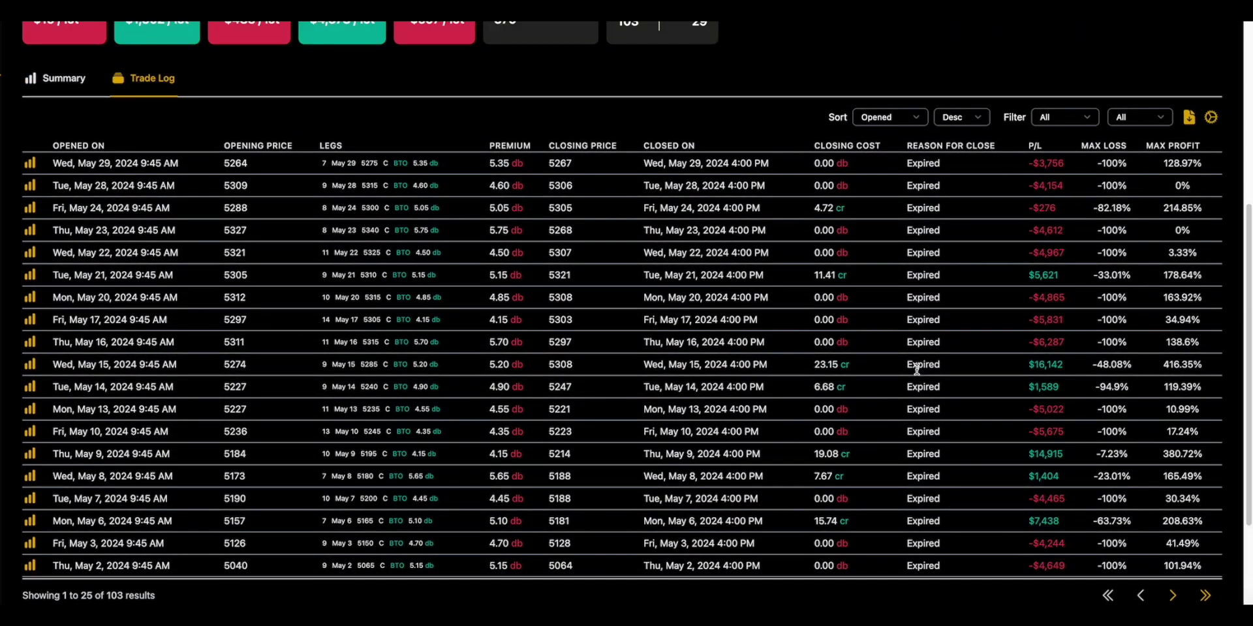
scroll(917, 369, down, 3)
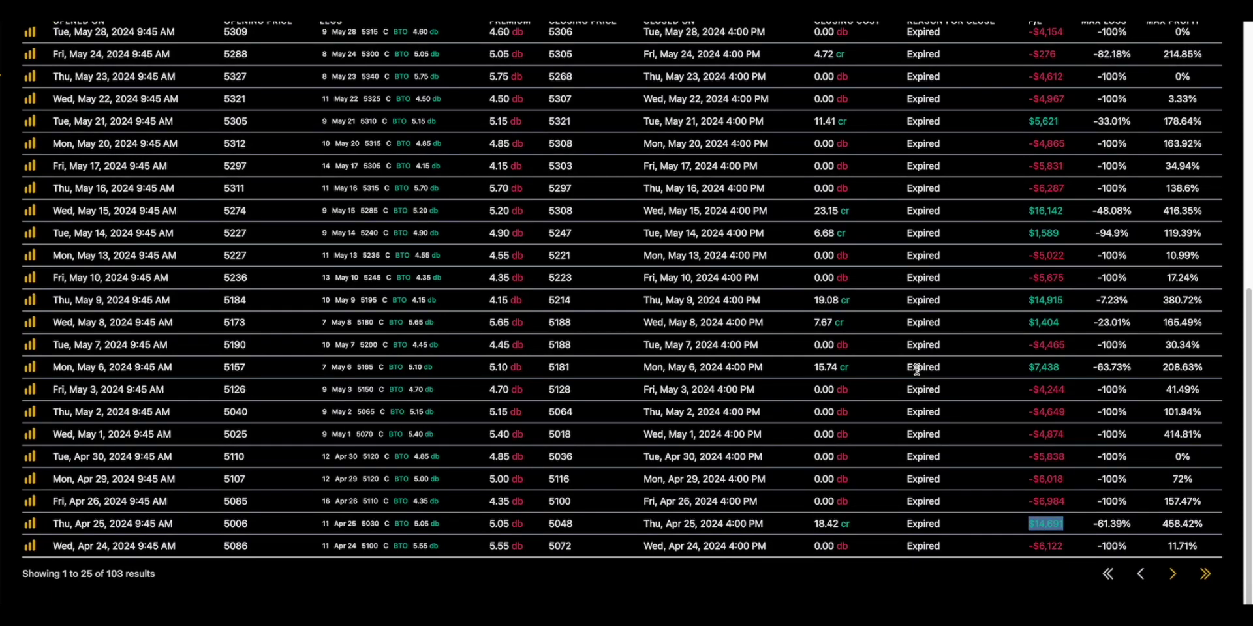
scroll(860, 390, up, 10)
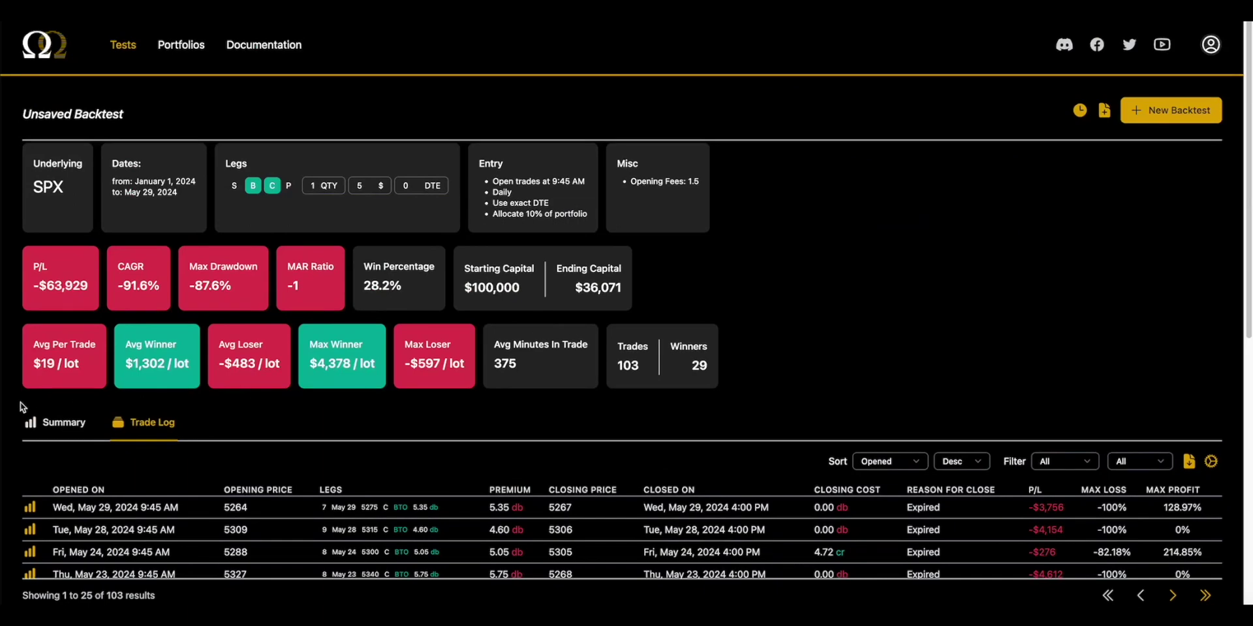
click(61, 424)
scroll(137, 411, down, 3)
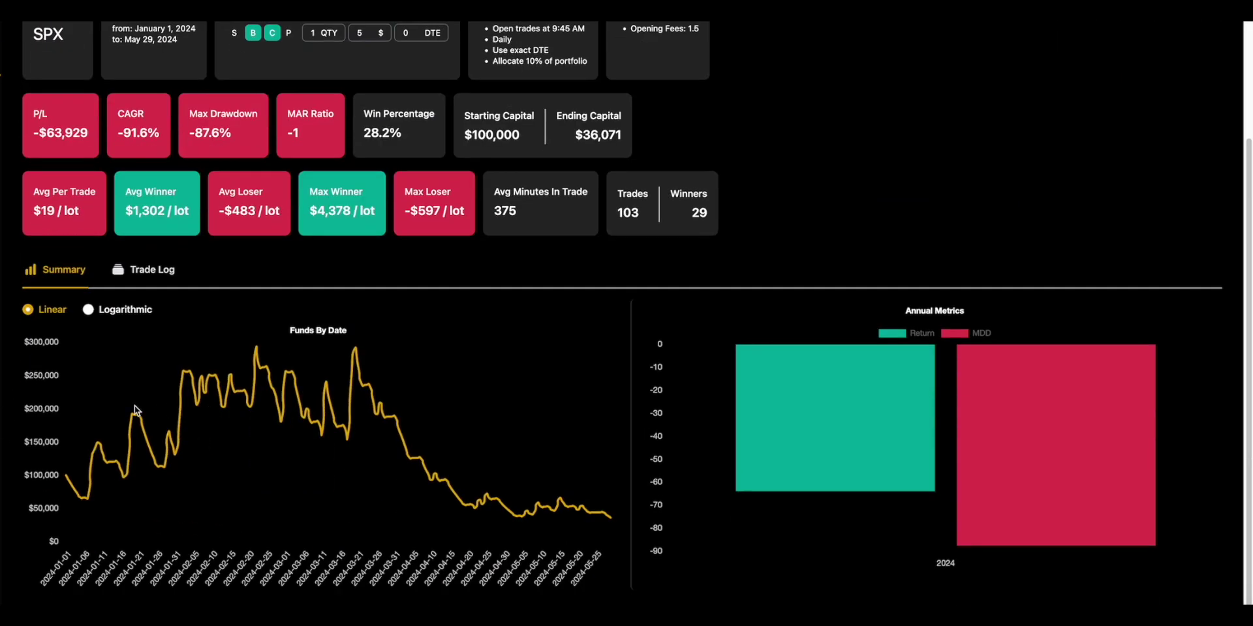
click(156, 271)
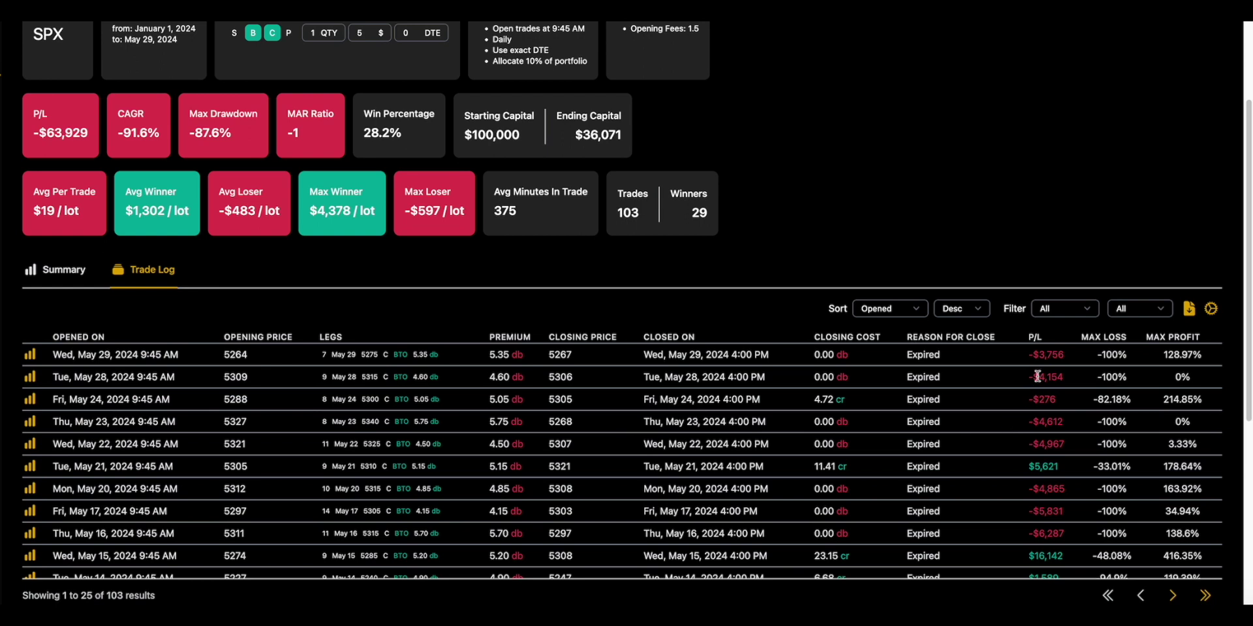
drag(1038, 377, 1074, 367)
click(562, 118)
drag(562, 118, 624, 142)
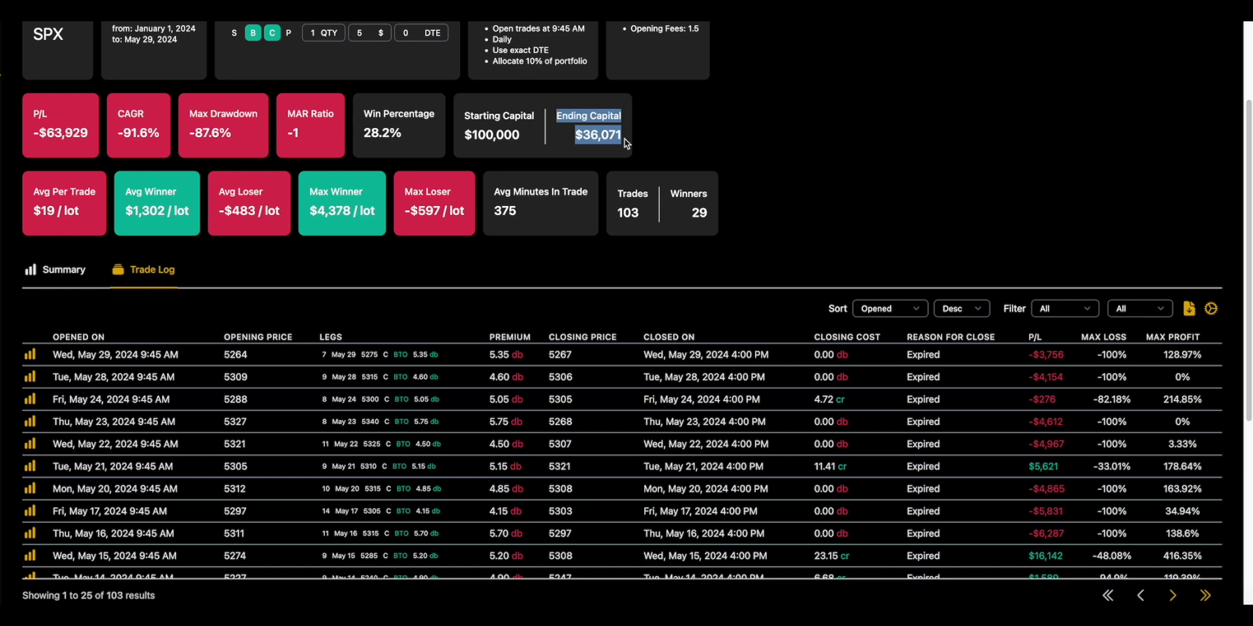
drag(1031, 358, 1074, 366)
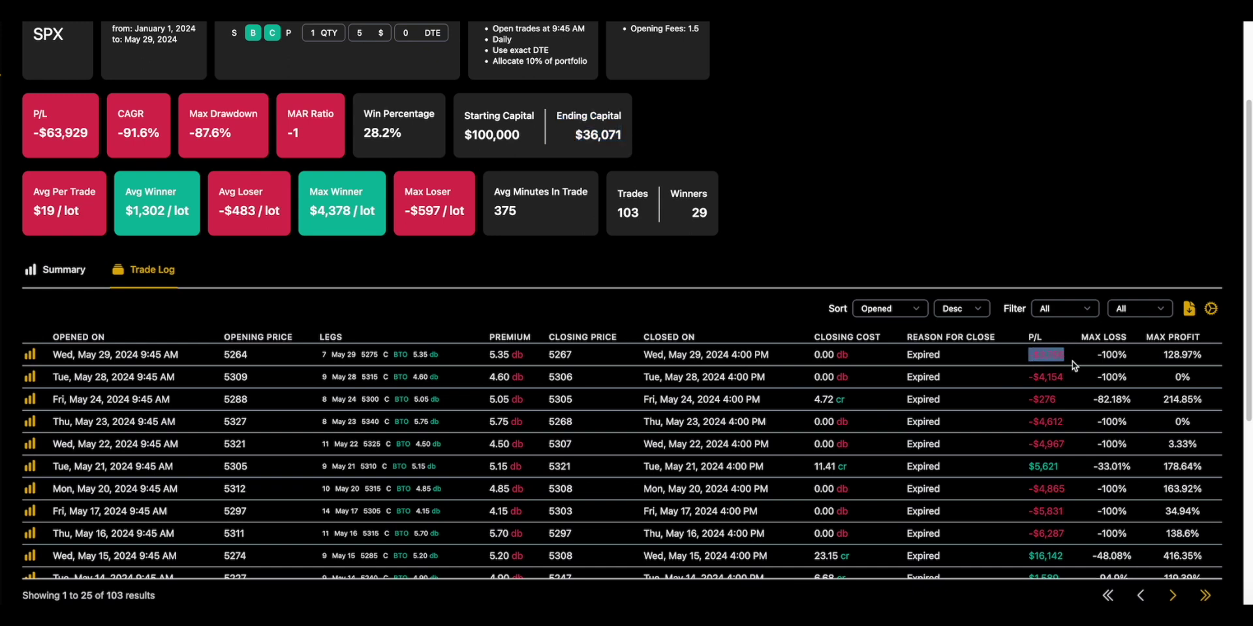
drag(558, 118, 631, 142)
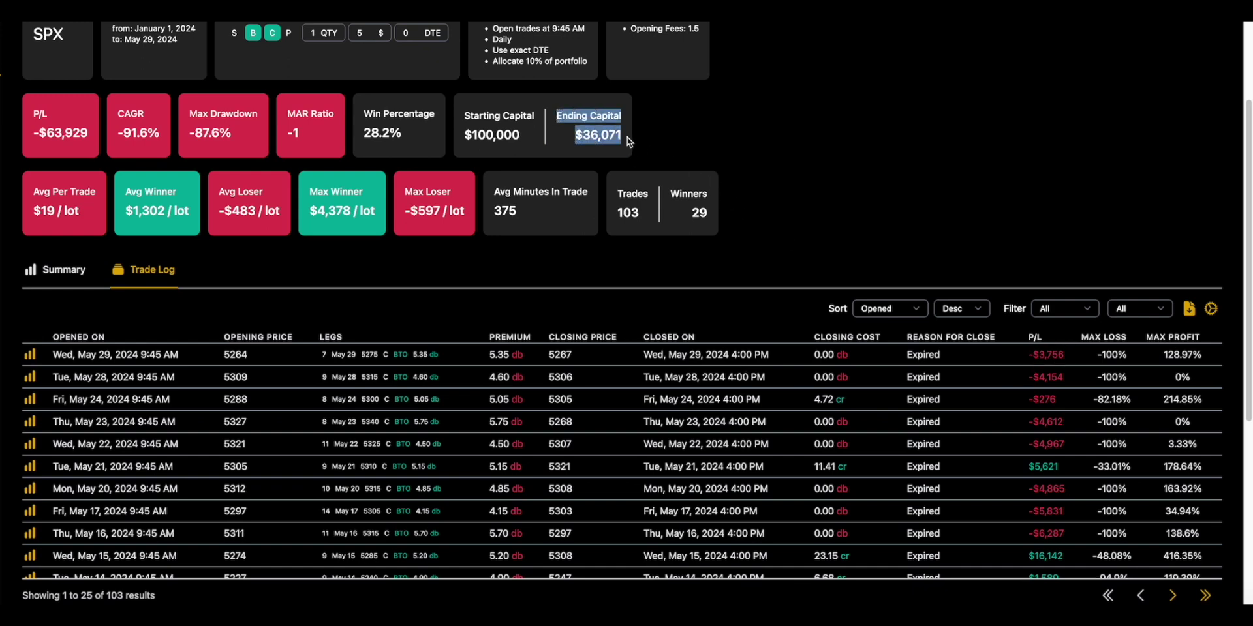
click(760, 323)
scroll(756, 353, up, 3)
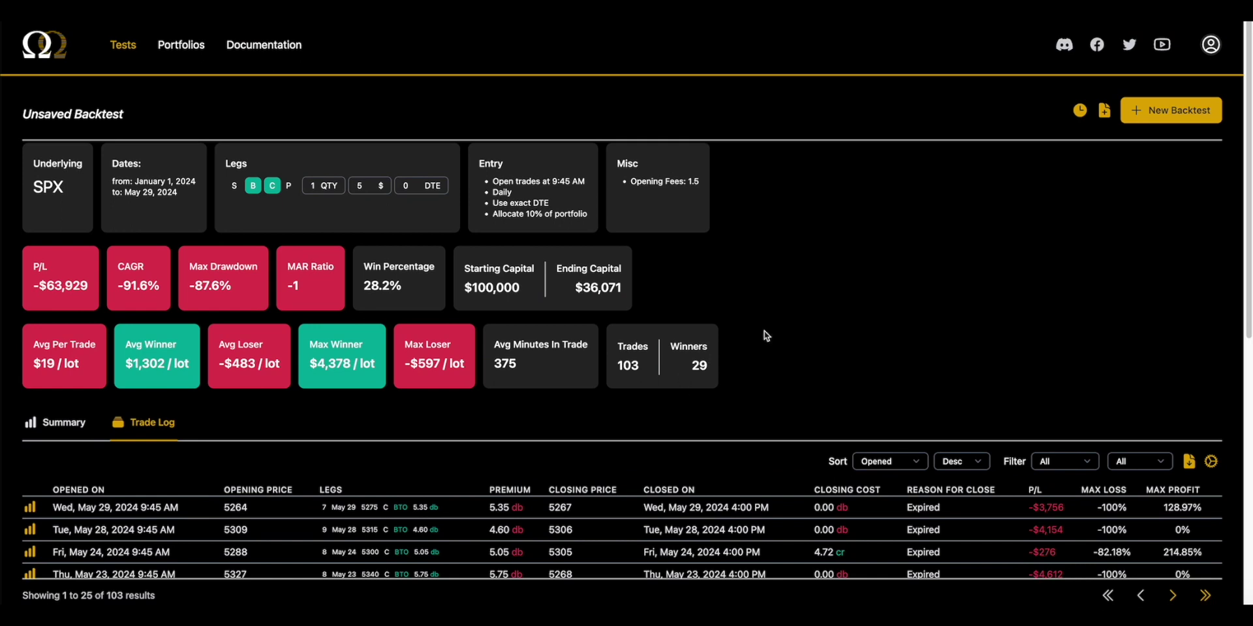
drag(589, 215, 483, 187)
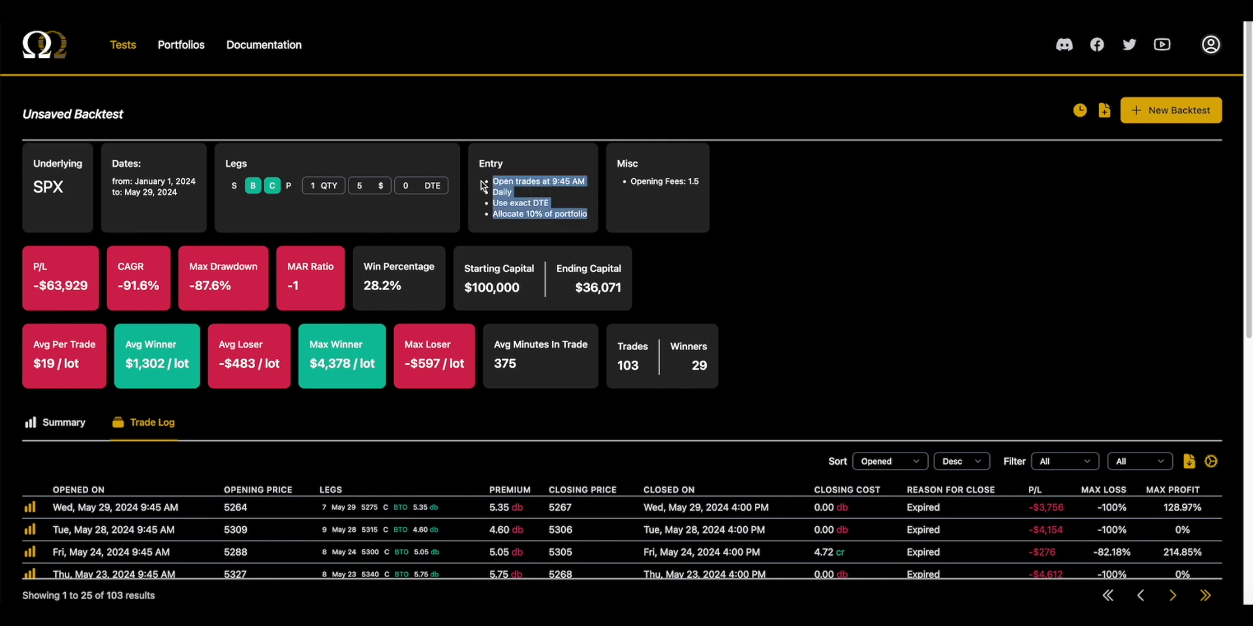
click(485, 188)
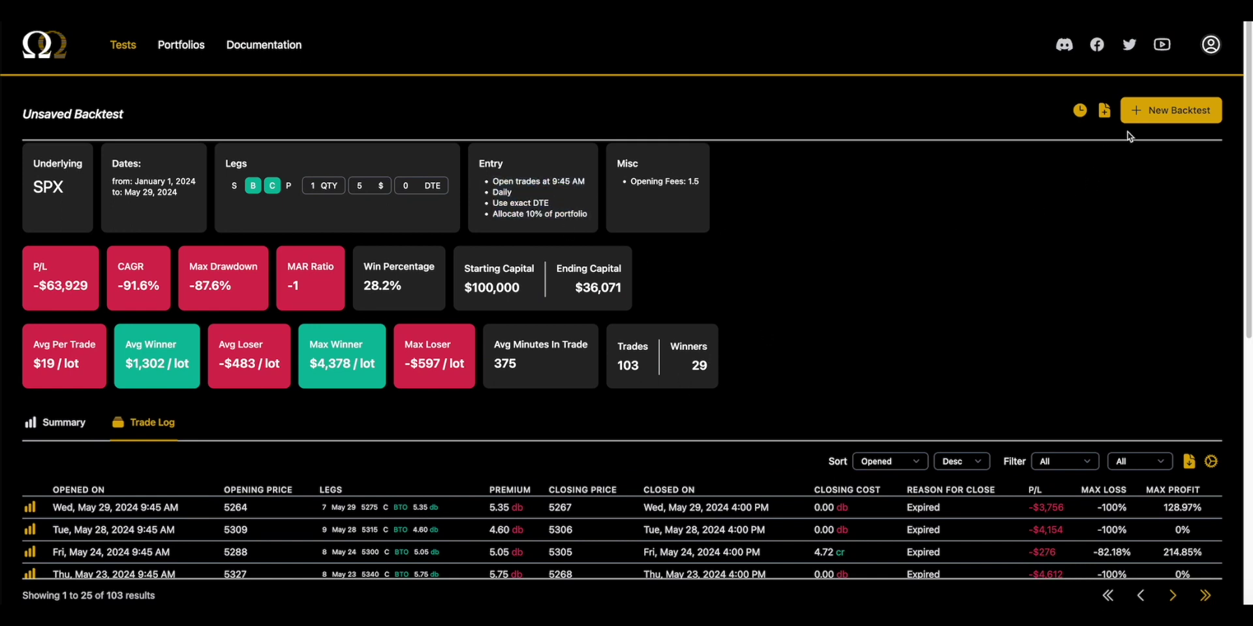
- Start a new backtest and change Margin Allocation % Per Trade from 10 to 2
click(1151, 111)
scroll(941, 301, down, 6)
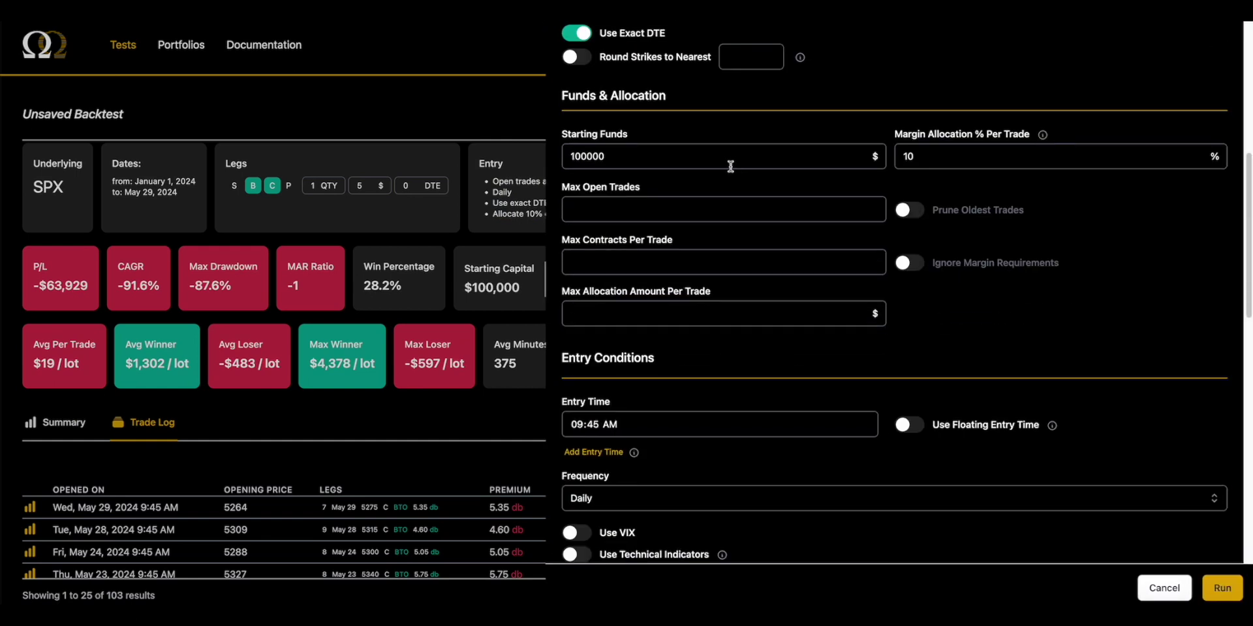
click(607, 159)
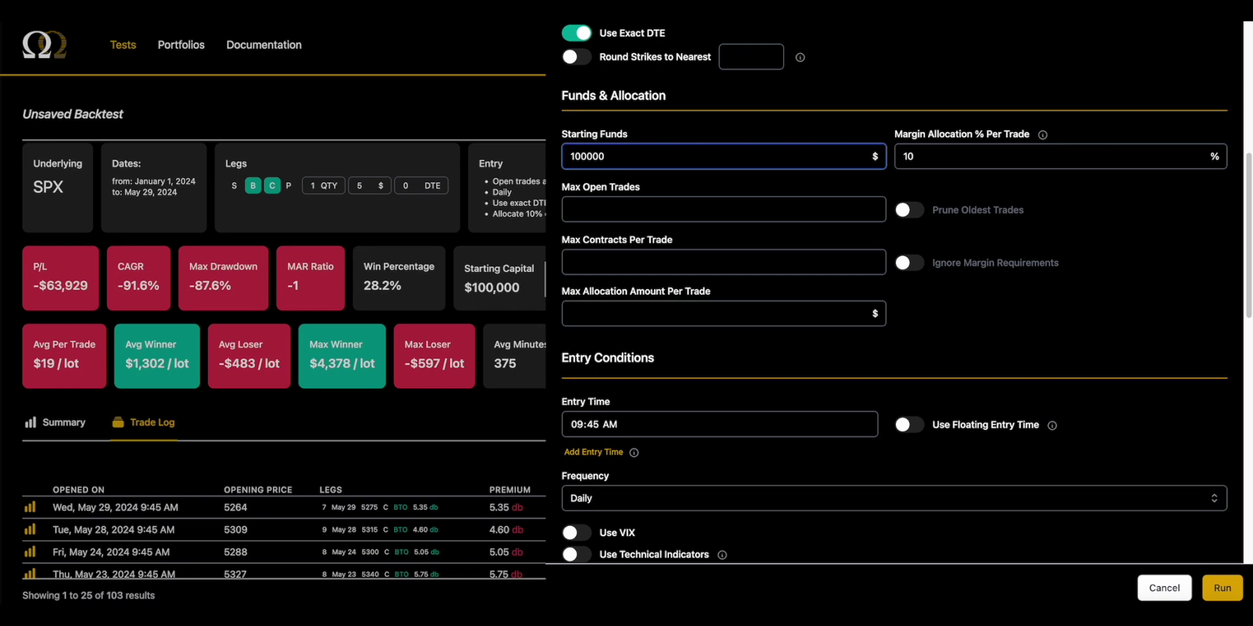
scroll(1050, 303, up, 8)
scroll(1050, 302, down, 10)
scroll(1050, 303, up, 4)
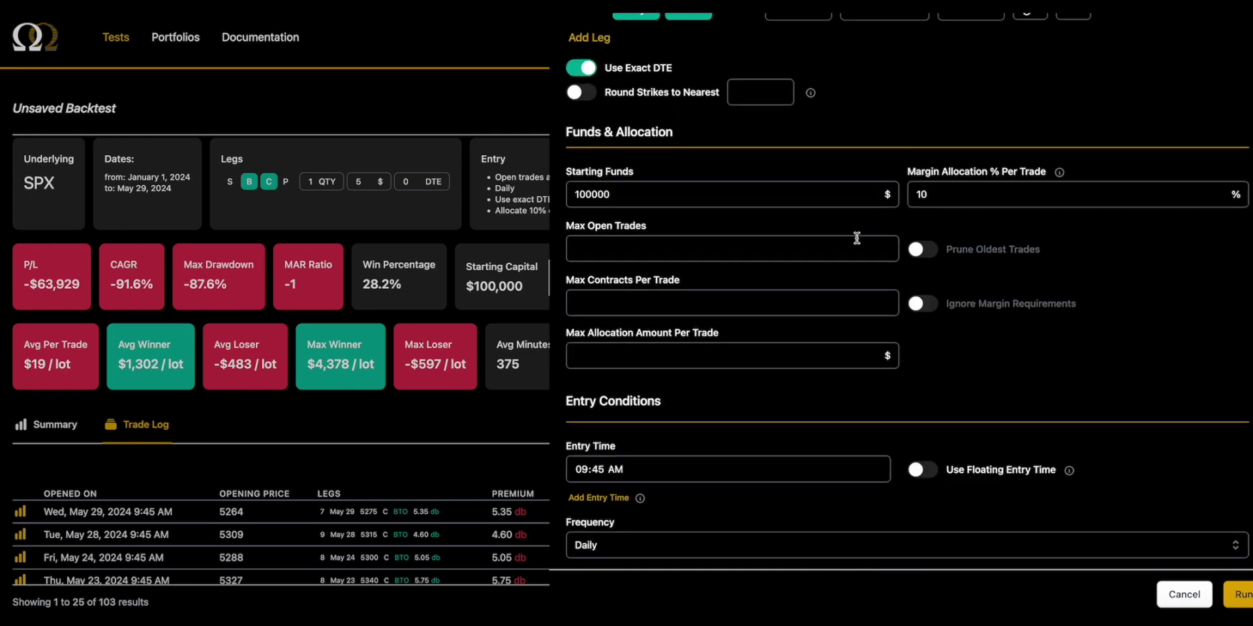
scroll(868, 248, up, 6)
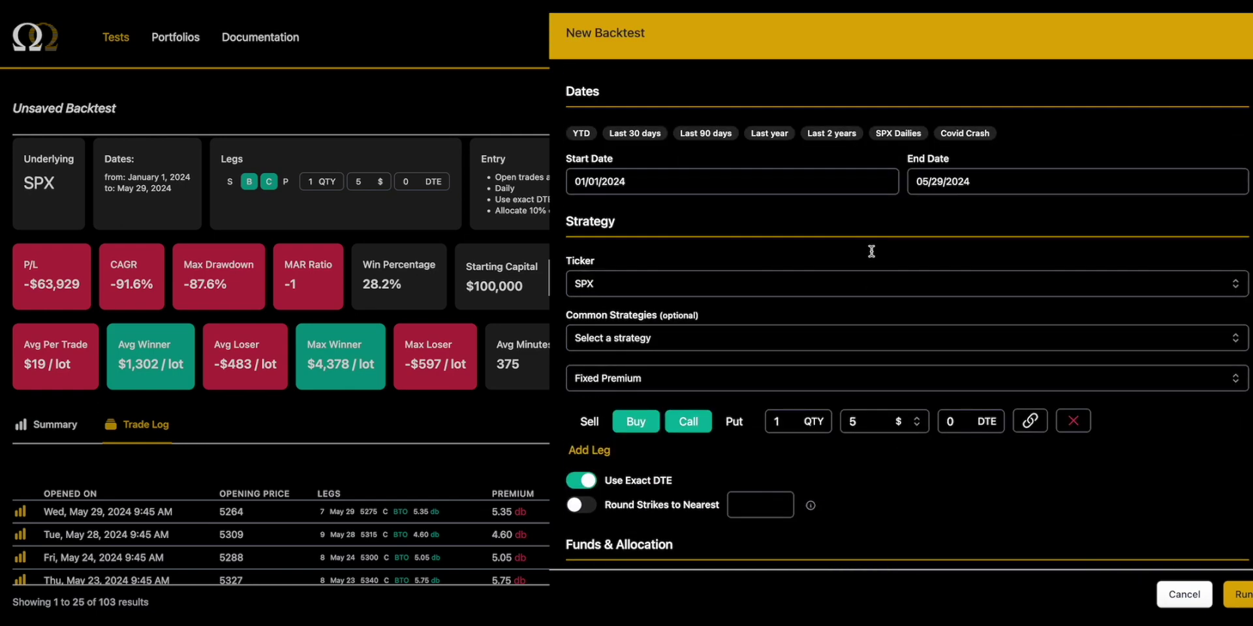
scroll(877, 265, down, 6)
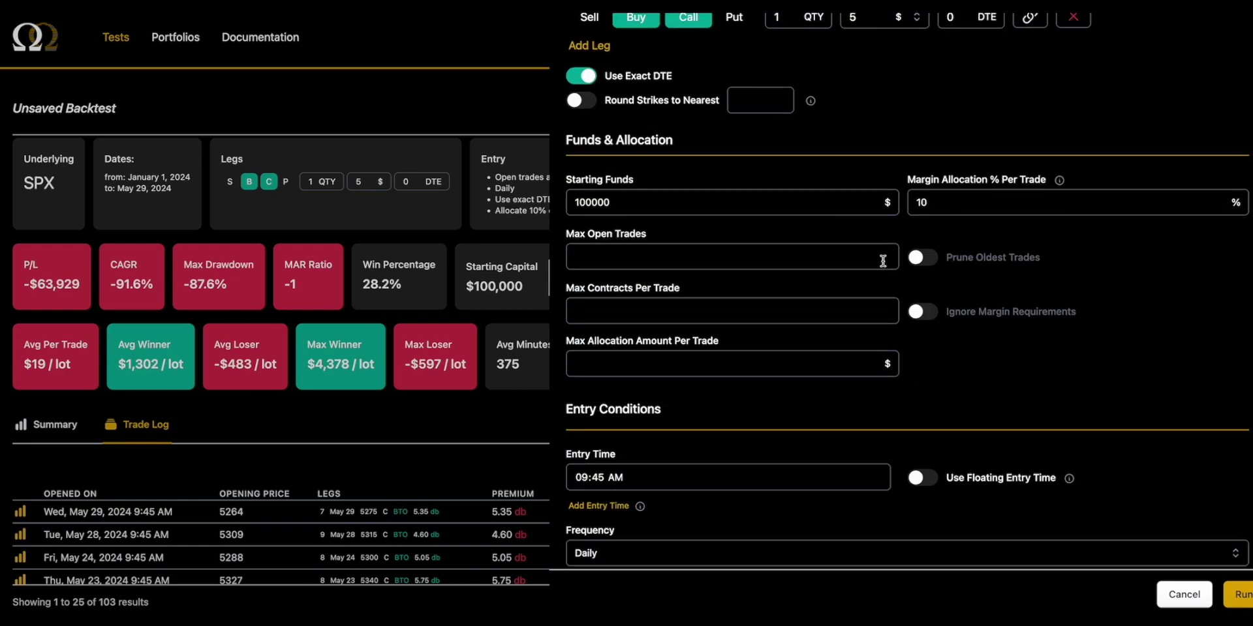
key(Tab)
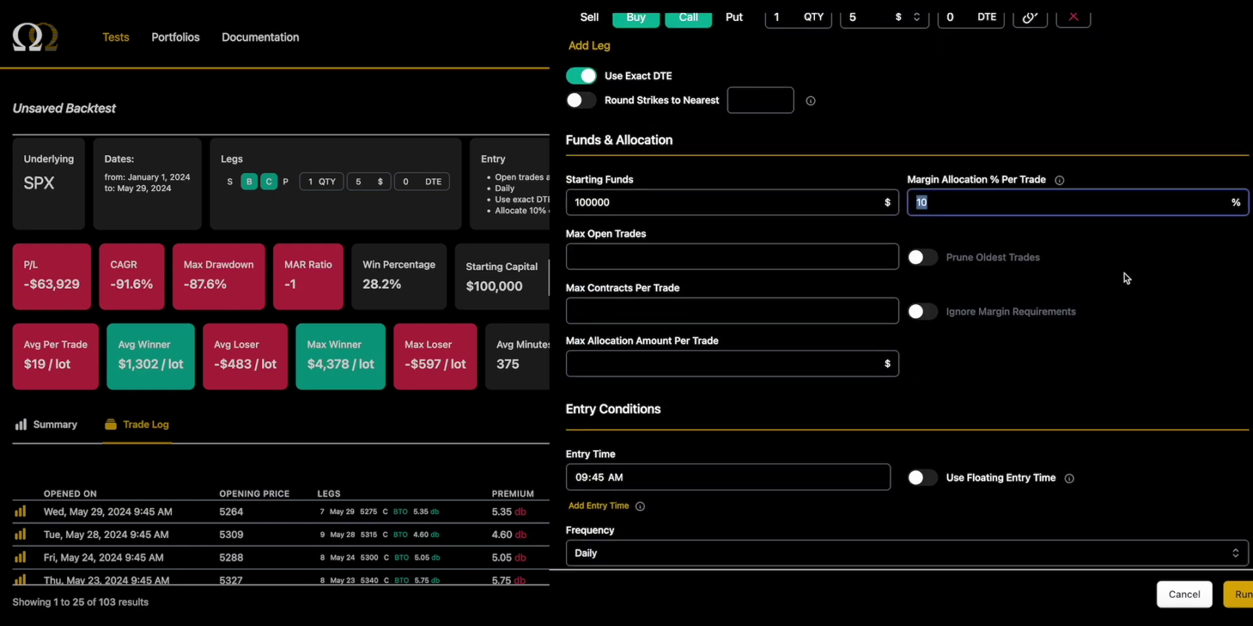
text(2)
- Change the call leg's DTE from 0 to 5
scroll(972, 261, up, 4)
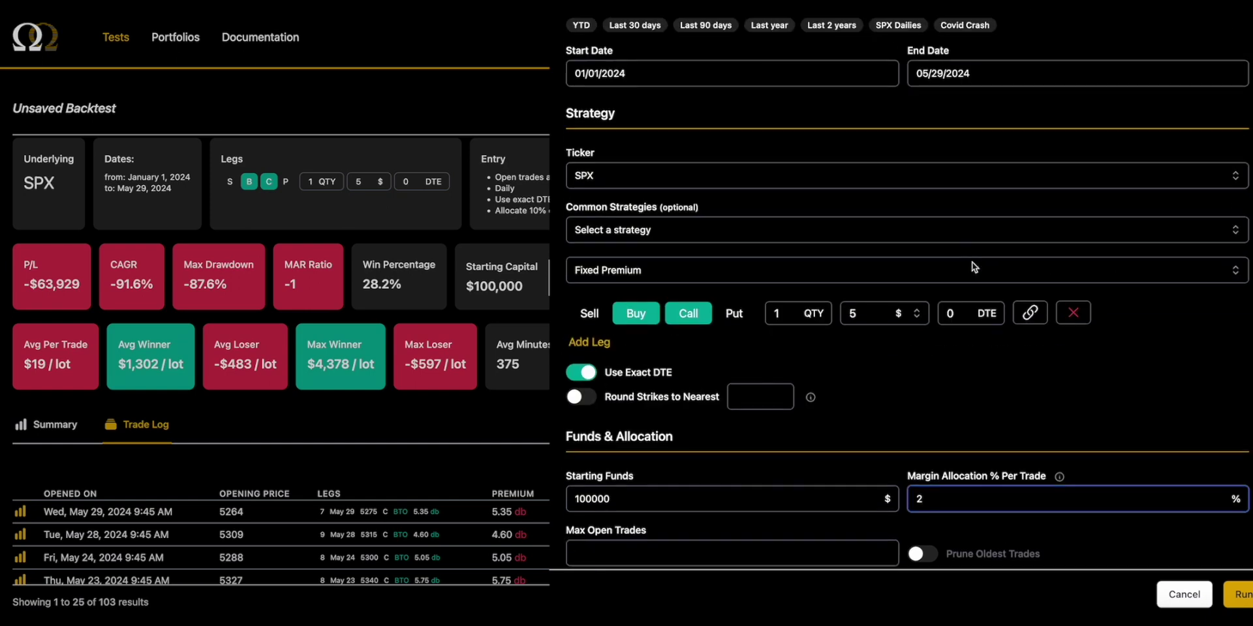
double_click(956, 312)
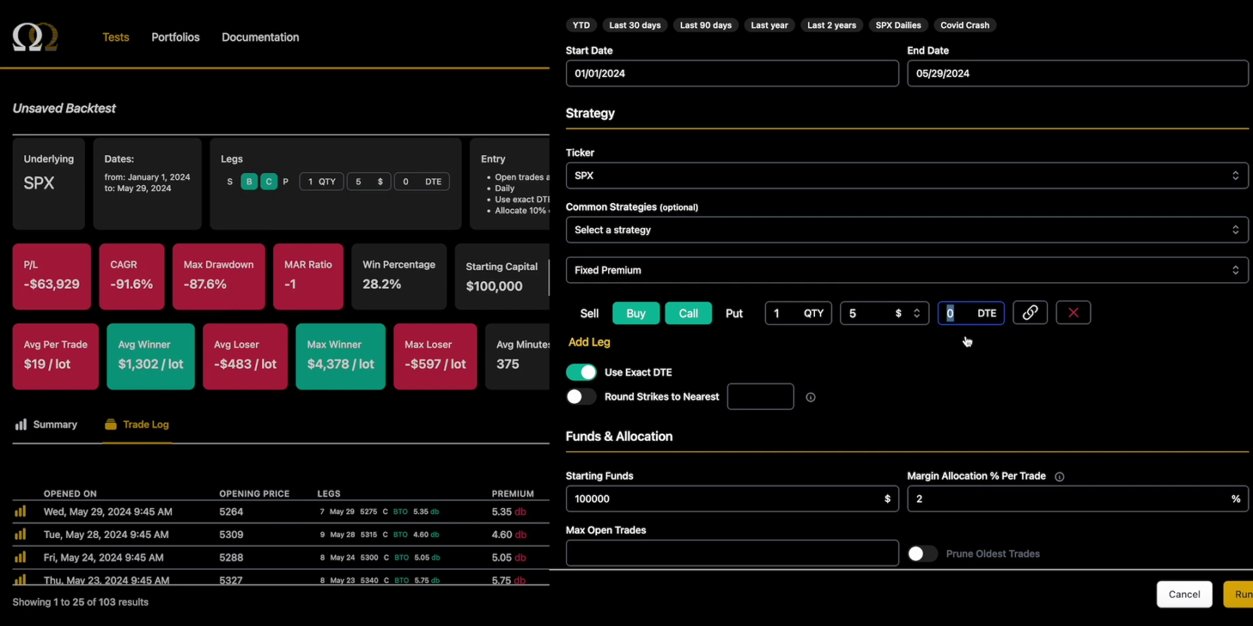
text(5)
scroll(972, 361, down, 3)
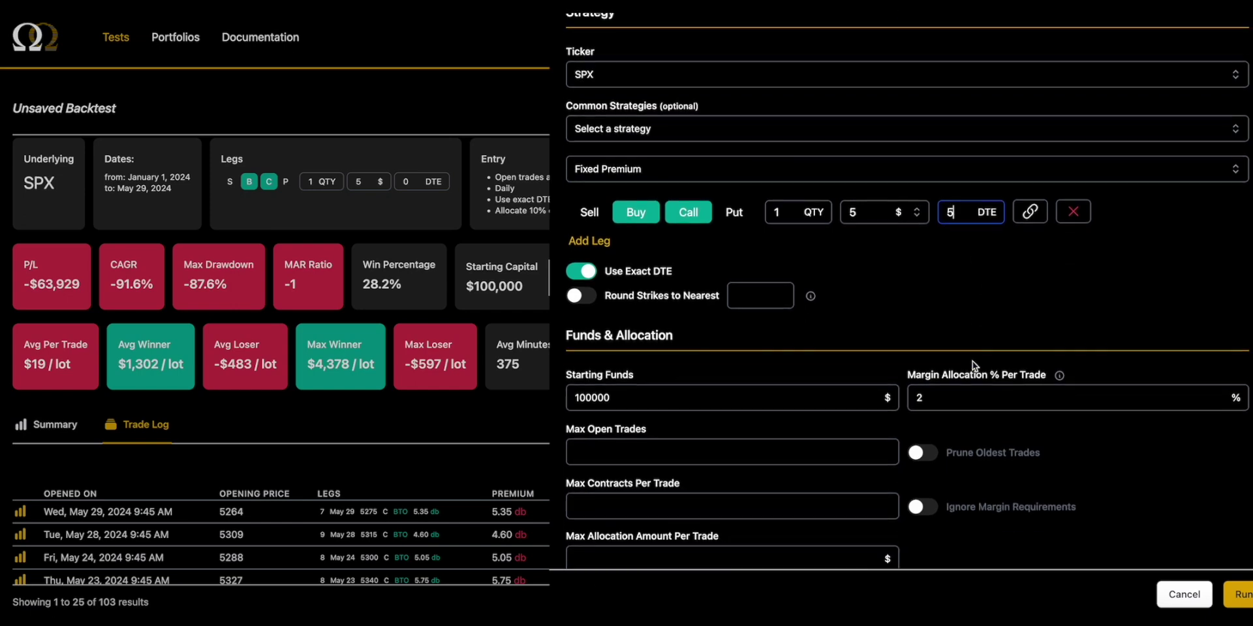
- Run the backtest and highlight the $98,689 ending capital
click(1232, 593)
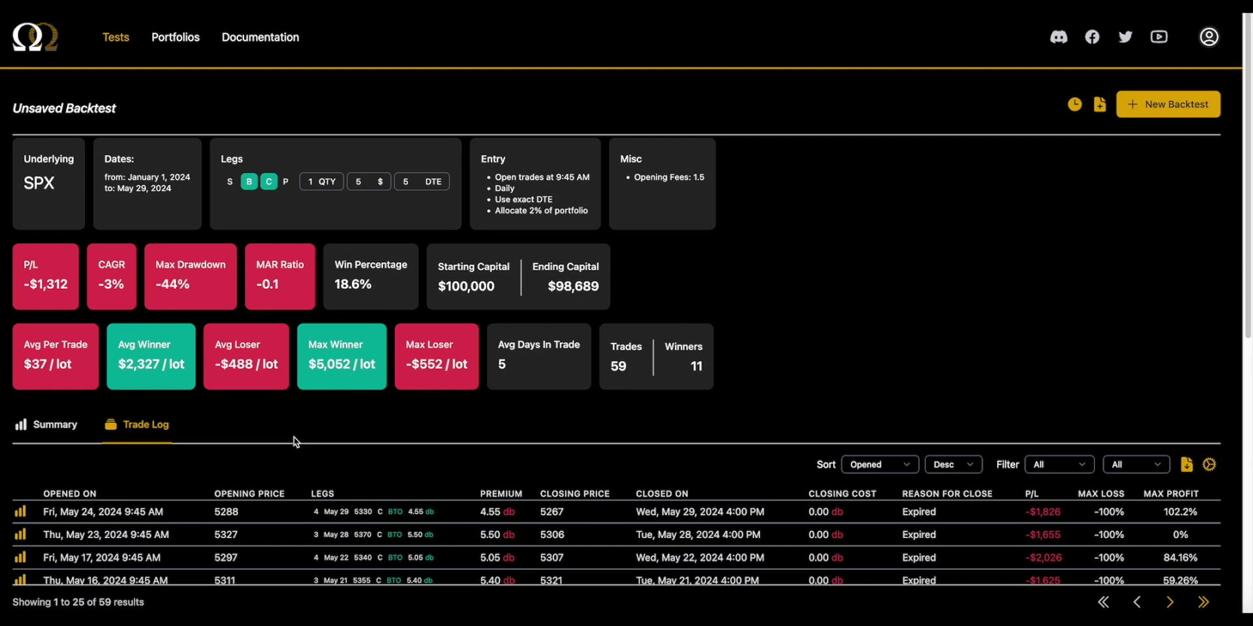
drag(525, 267, 596, 291)
click(596, 292)
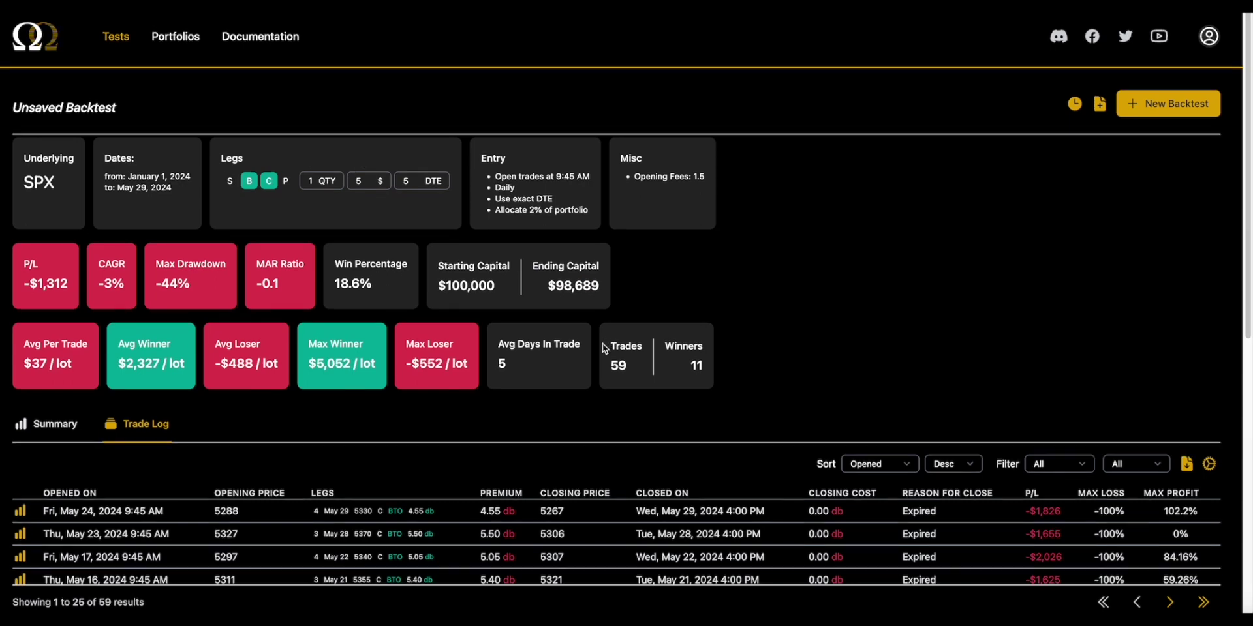
- Page to the last trade-log page and highlight the earliest trade's Jan 3 opening date
scroll(602, 343, down, 8)
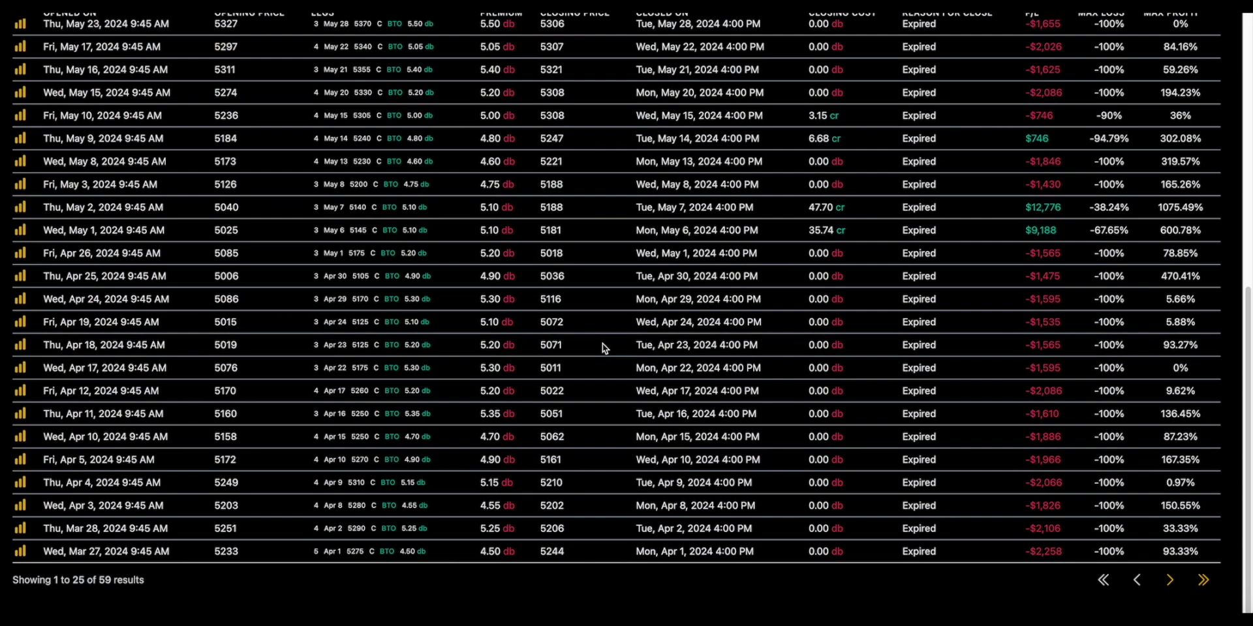
click(1170, 583)
click(1170, 583)
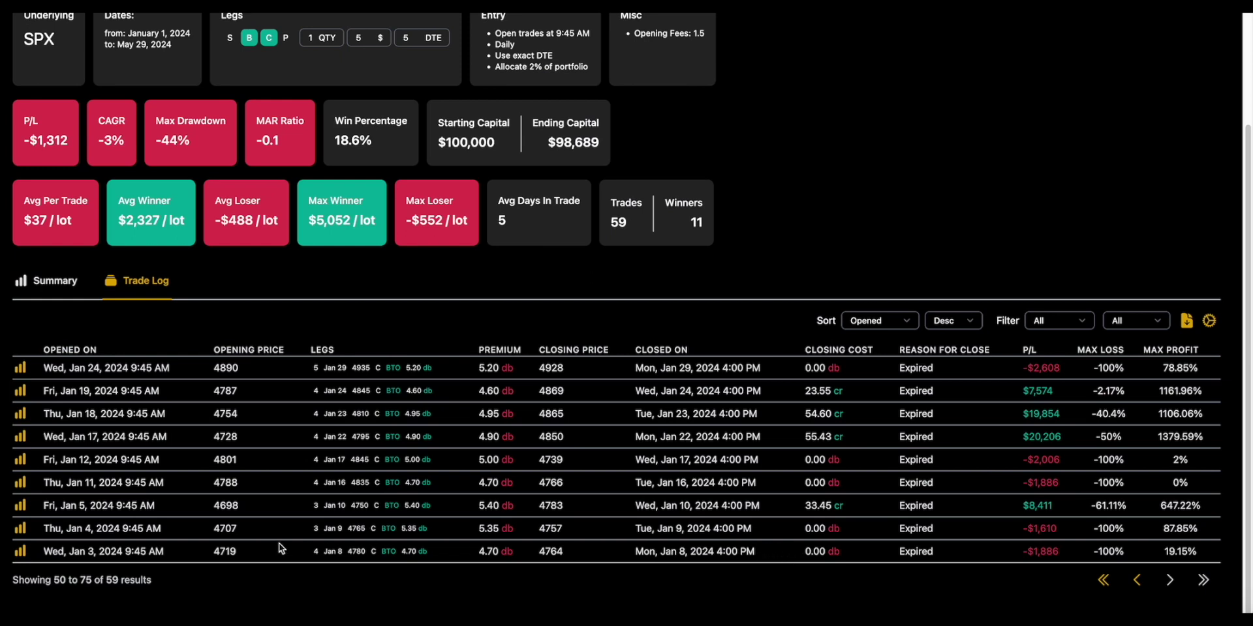
drag(45, 551, 182, 559)
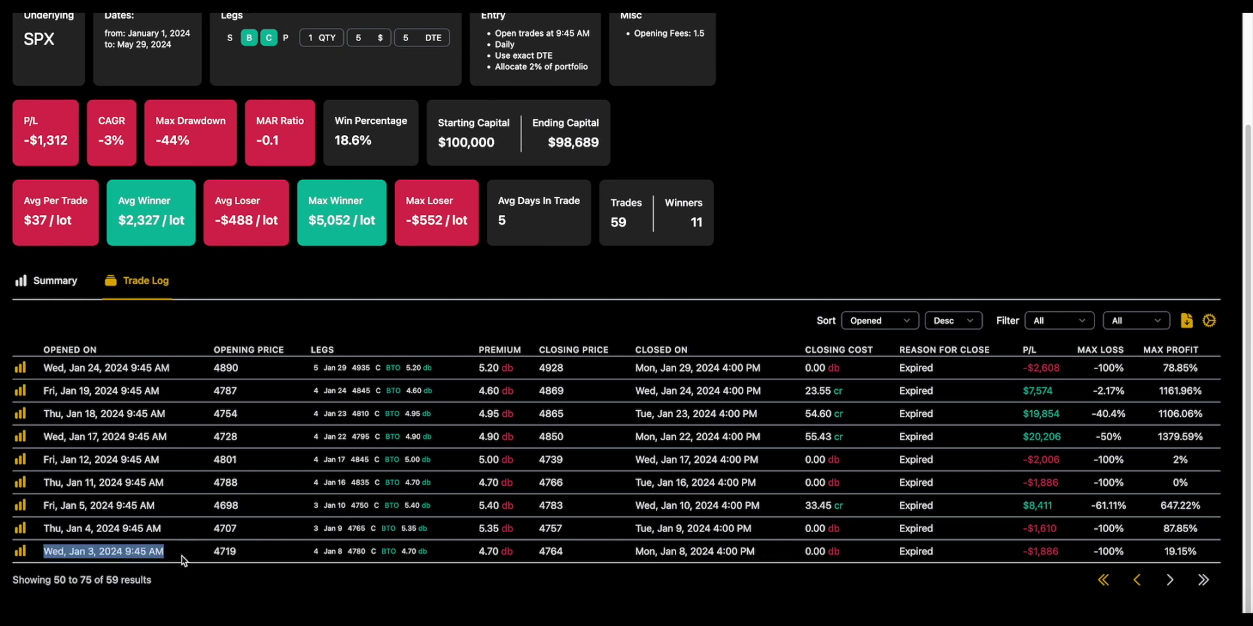
click(181, 556)
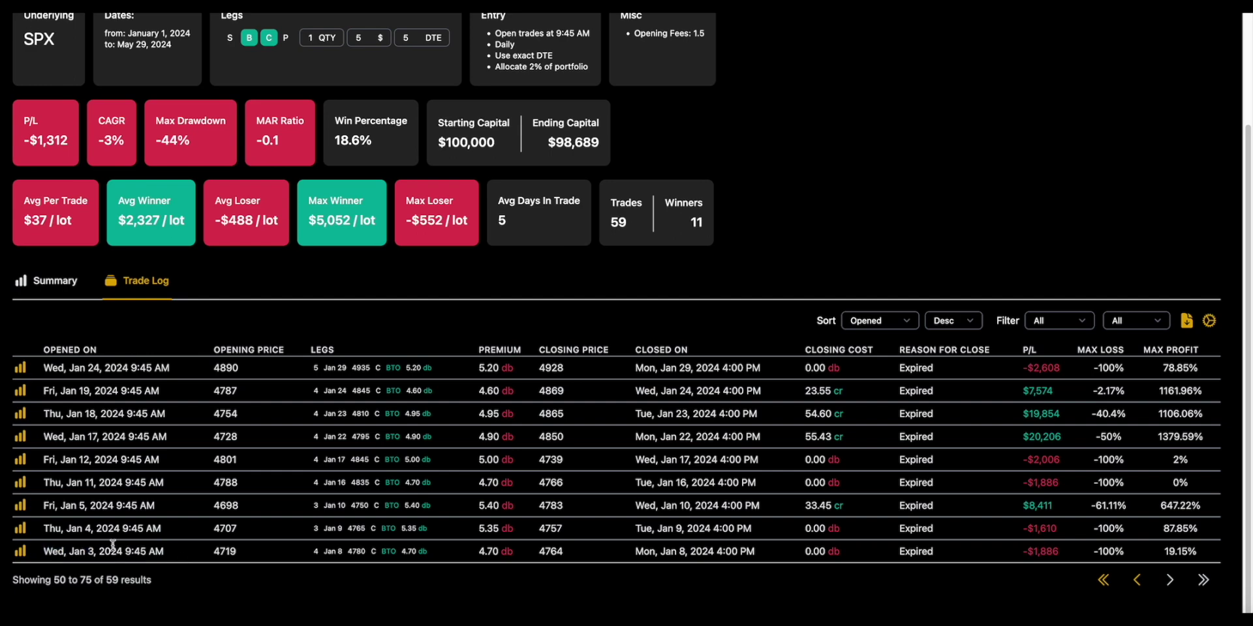
drag(42, 553, 170, 556)
click(382, 556)
- Highlight the opening dates of the Jan 3, Jan 4 and Jan 5 trades
scroll(381, 532, up, 1)
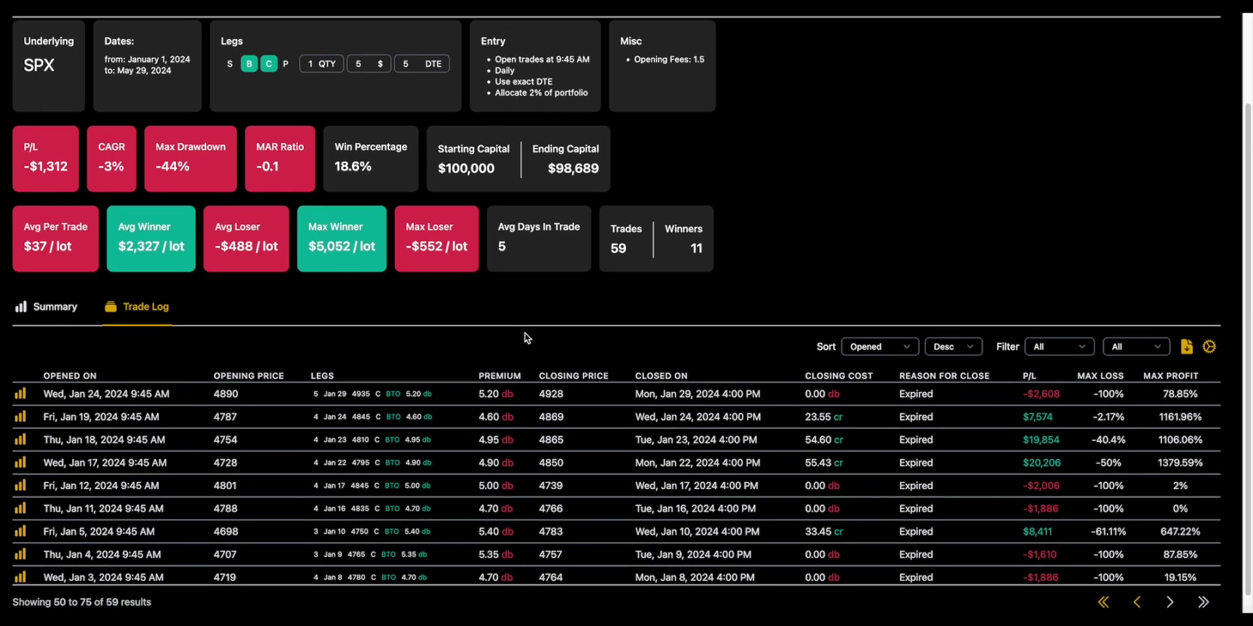
scroll(515, 511, down, 1)
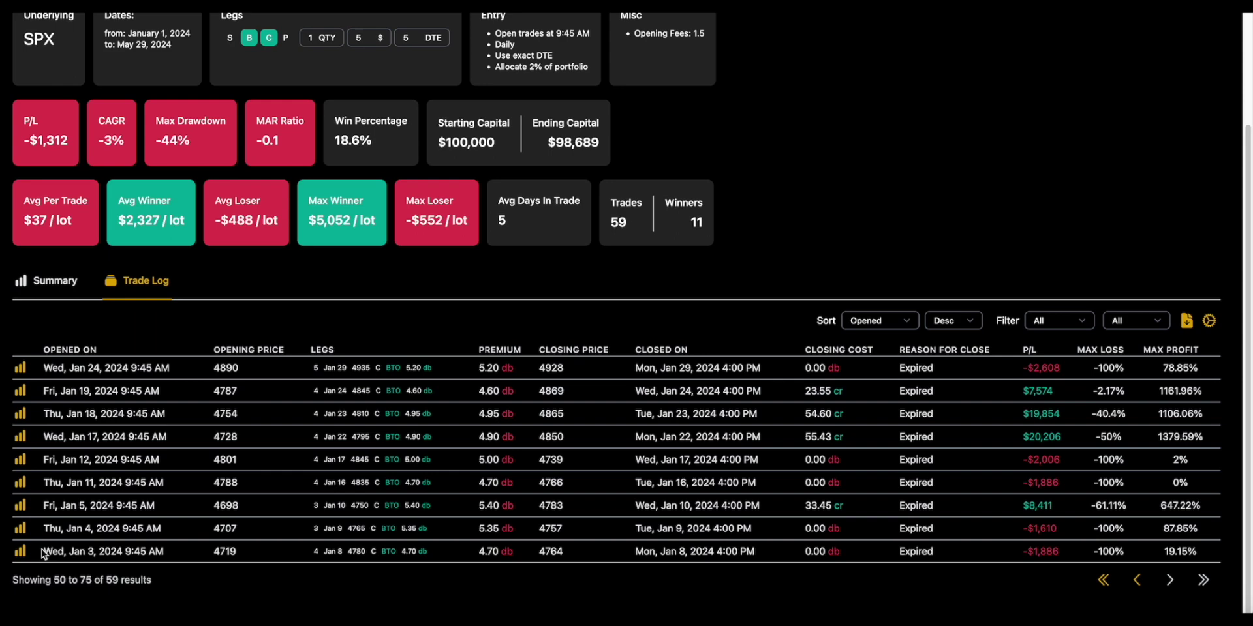
drag(43, 553, 235, 553)
drag(51, 529, 161, 528)
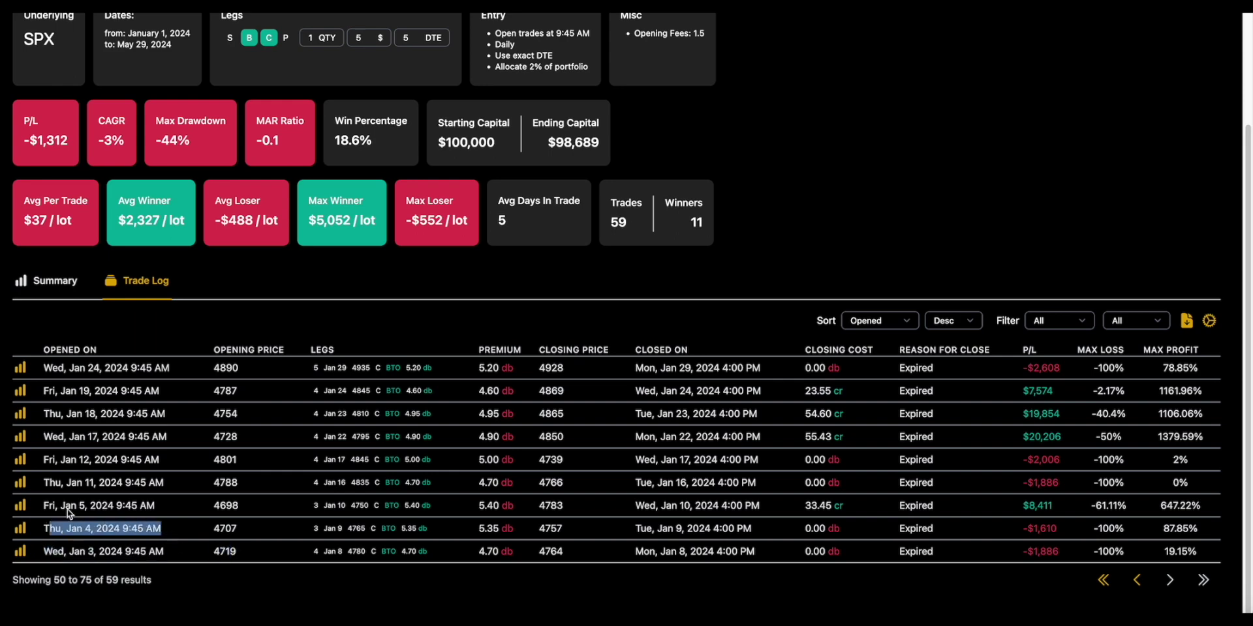
drag(43, 506, 170, 512)
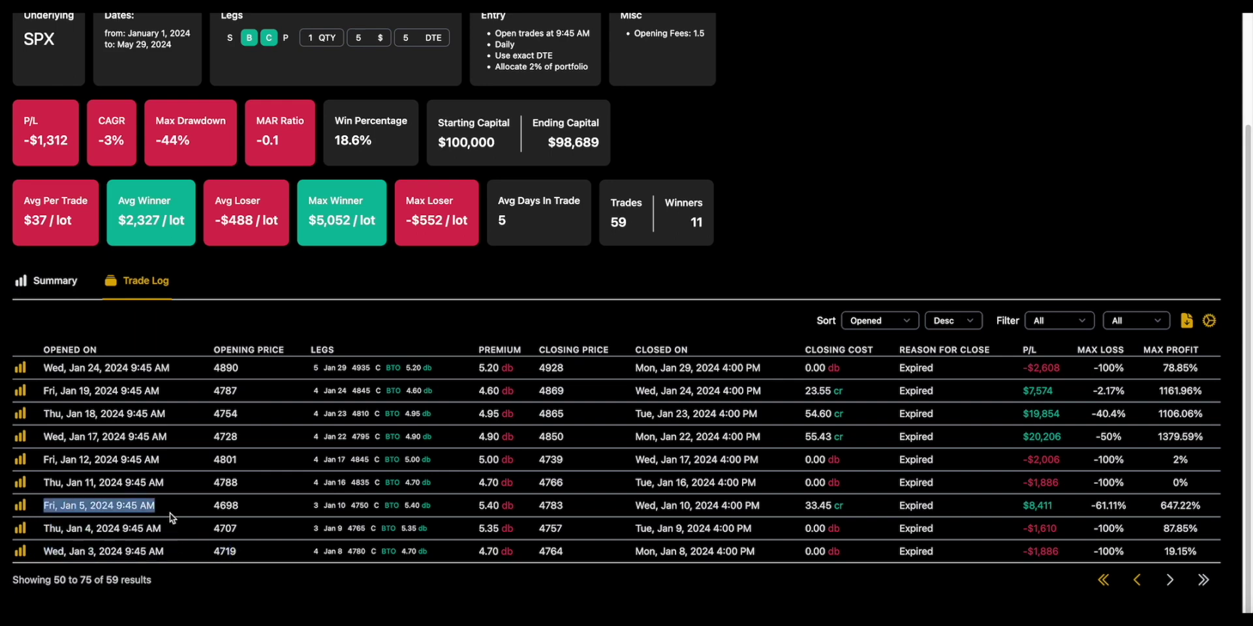
scroll(892, 349, up, 3)
click(1155, 108)
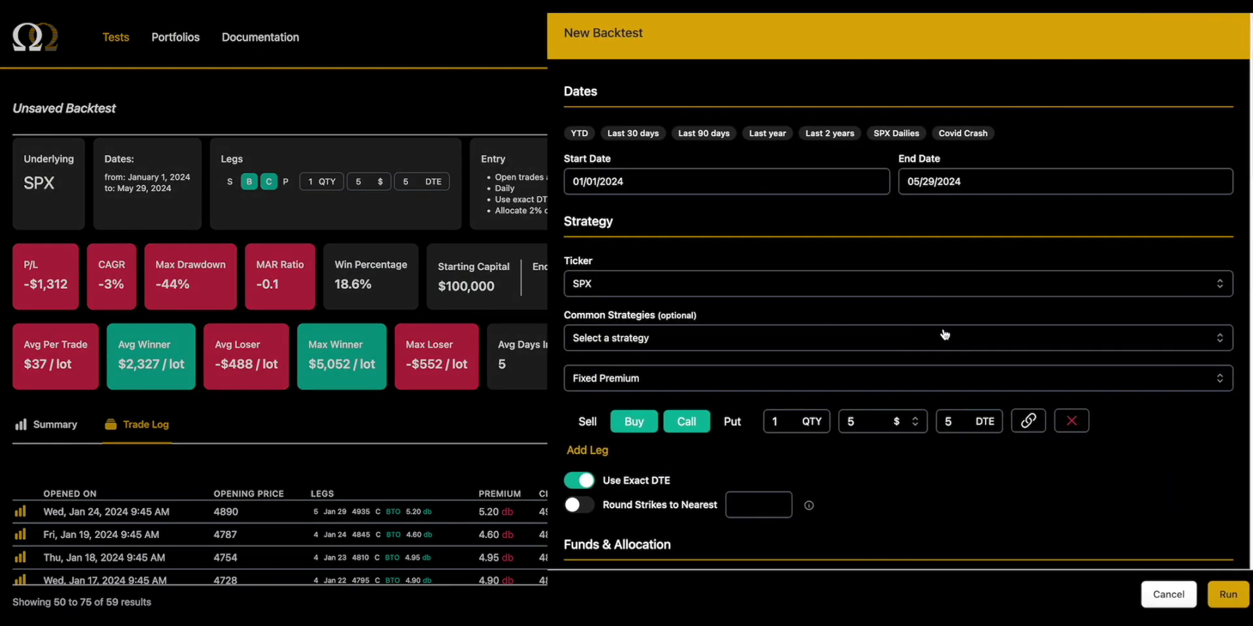
scroll(944, 335, down, 10)
scroll(861, 323, up, 1)
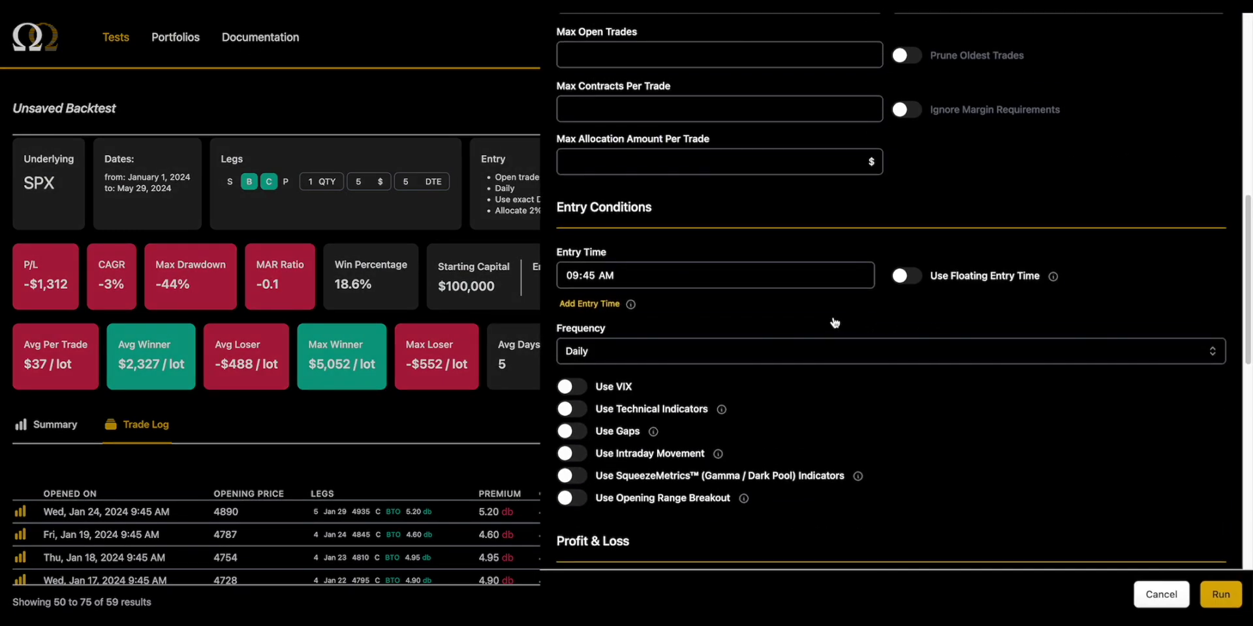
scroll(834, 323, up, 2)
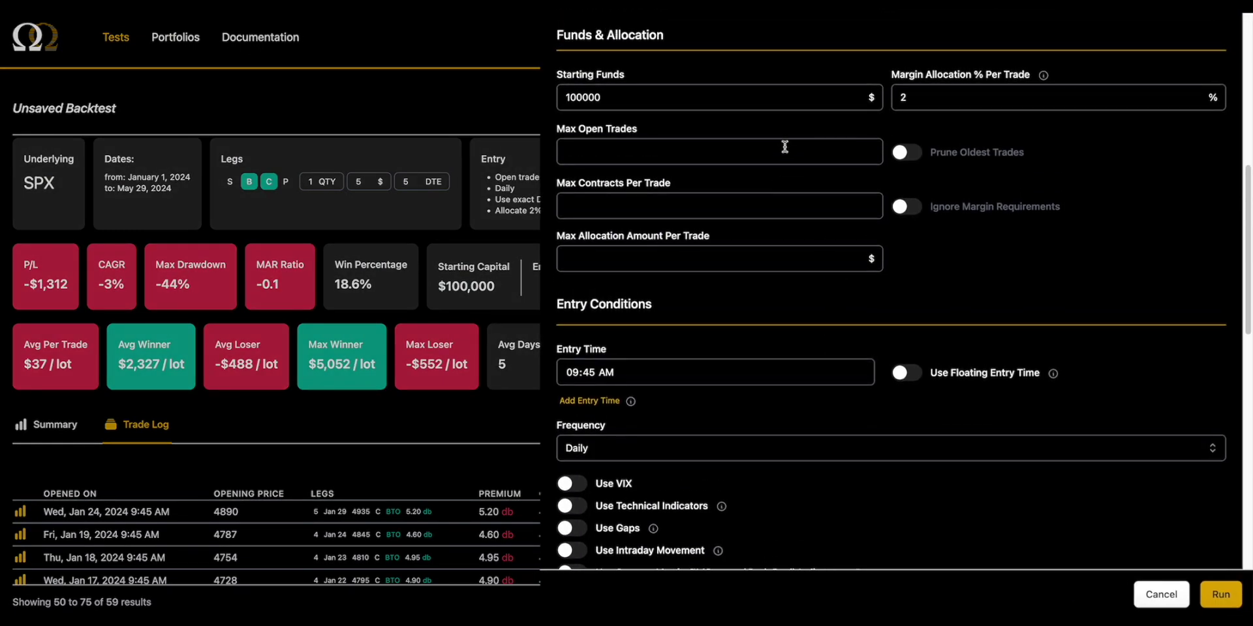
click(785, 147)
text(2)
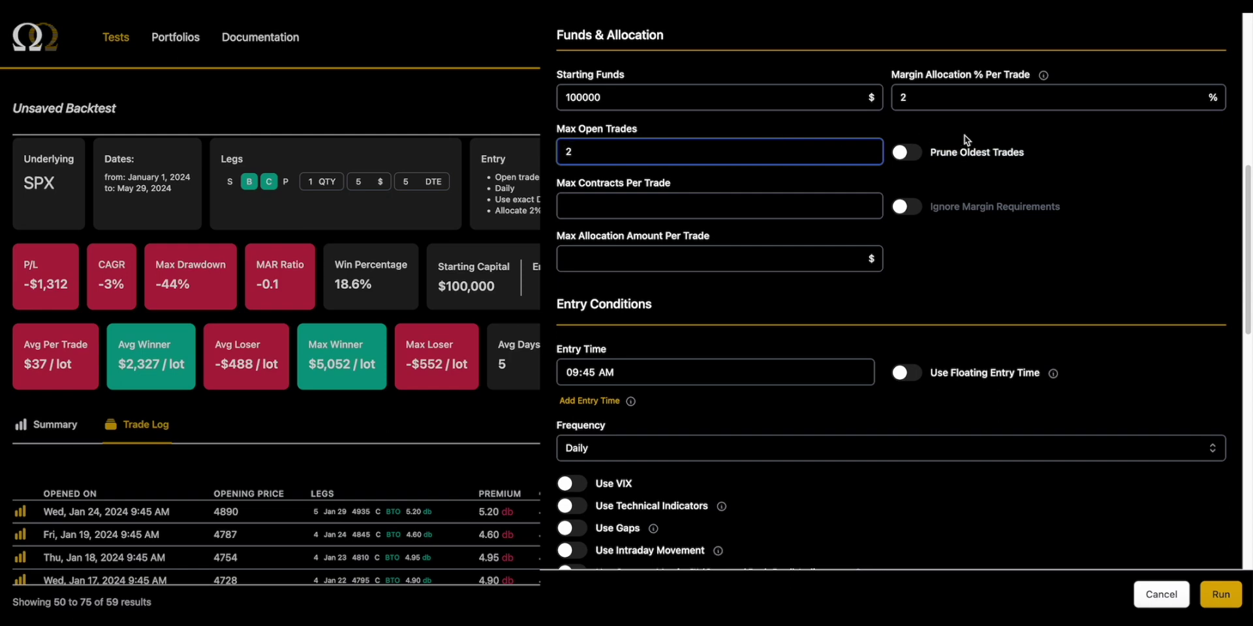
click(1212, 597)
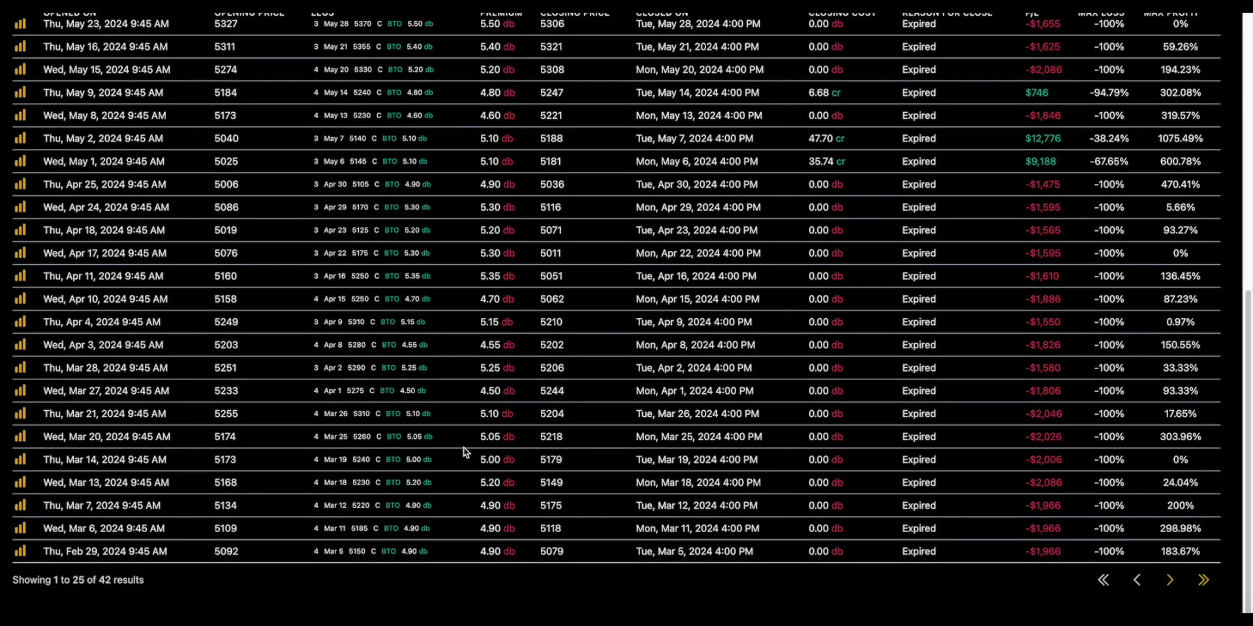
click(1203, 580)
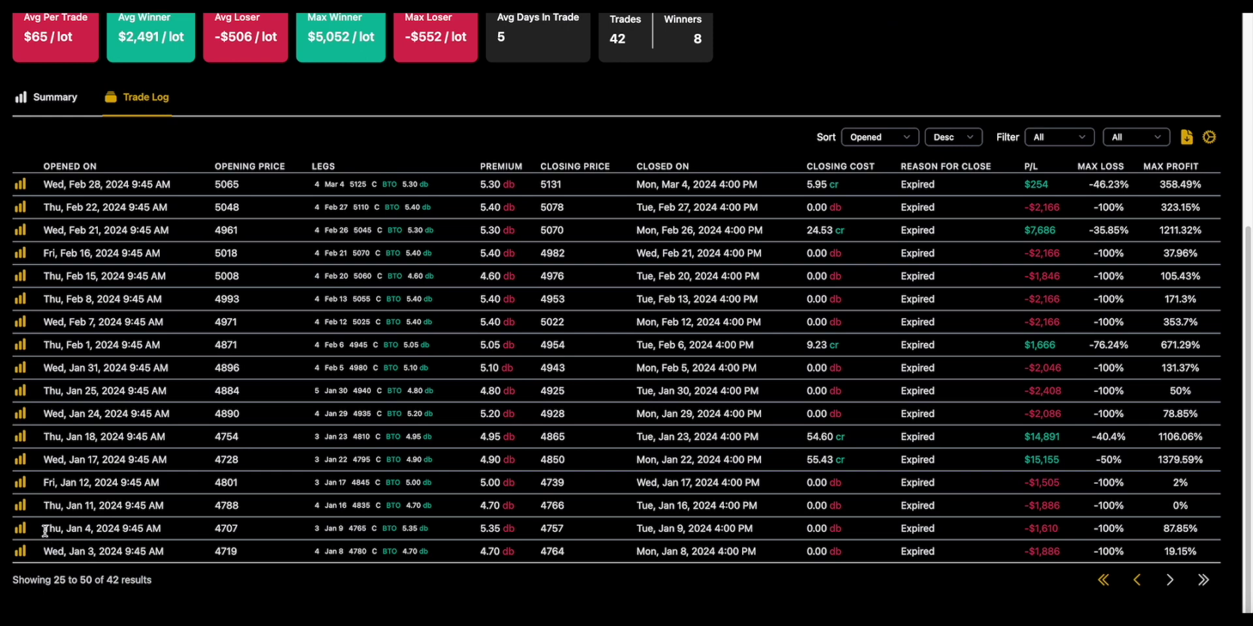
drag(45, 530, 171, 554)
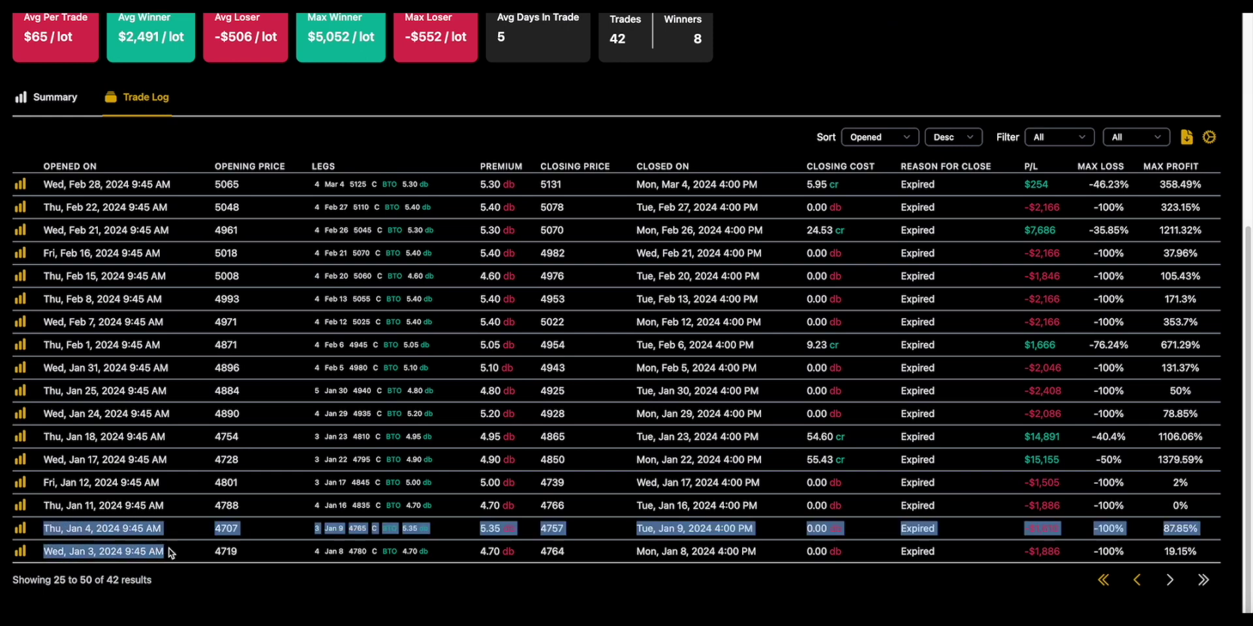
click(171, 553)
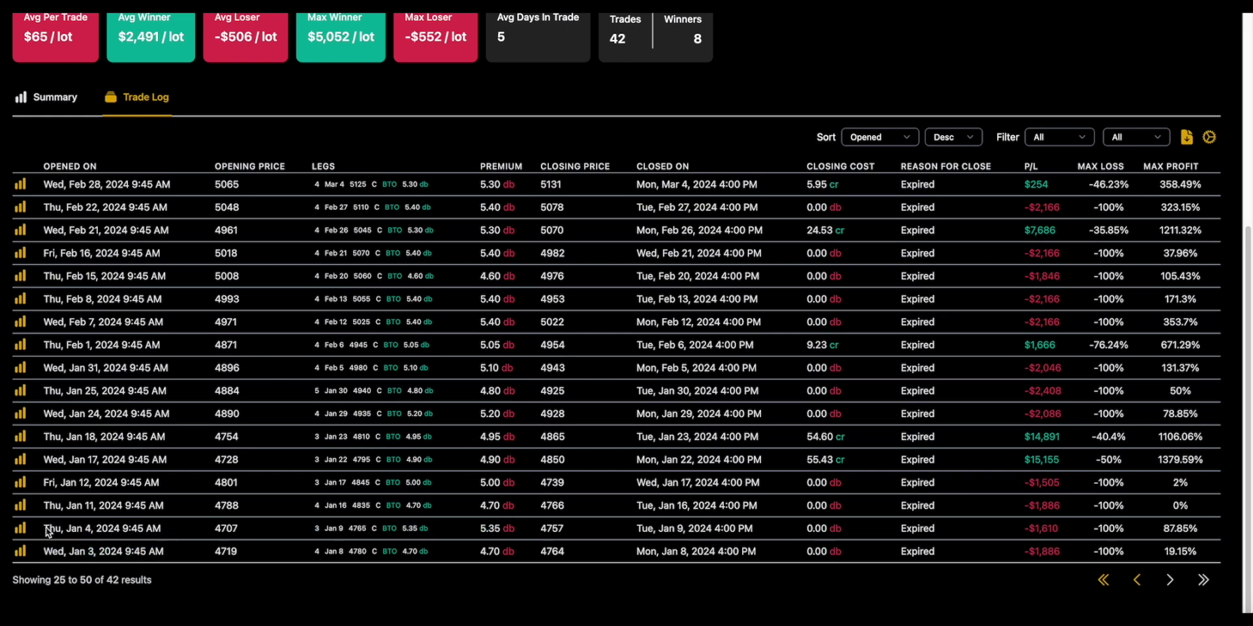
drag(46, 527, 1204, 573)
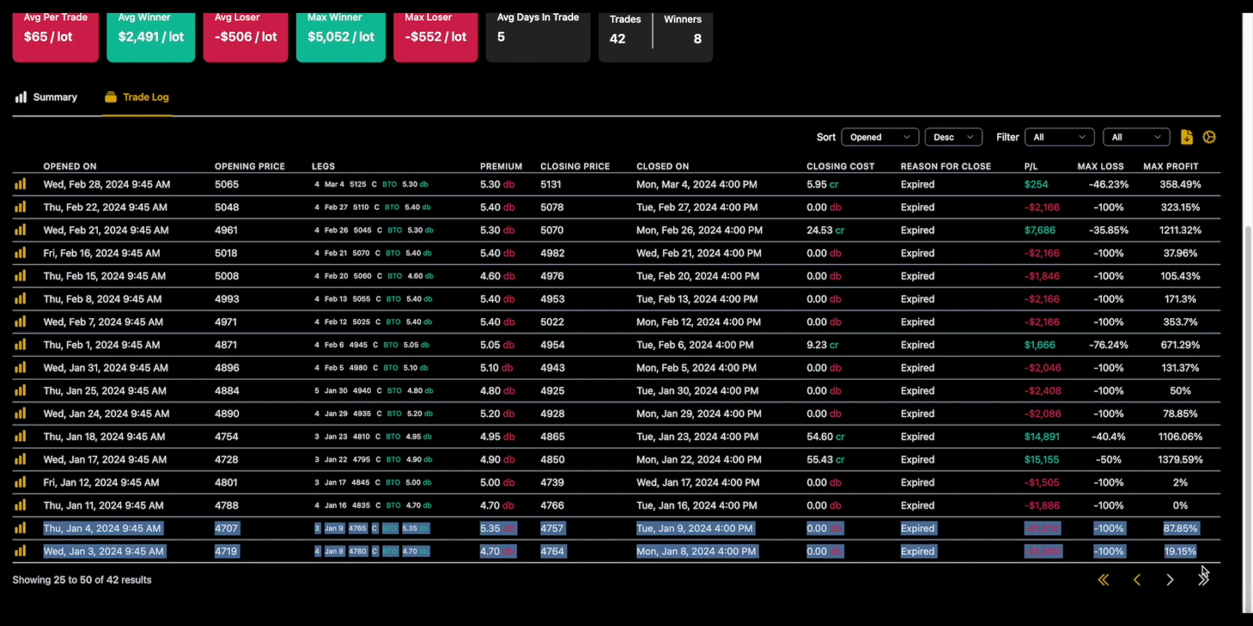
click(1216, 562)
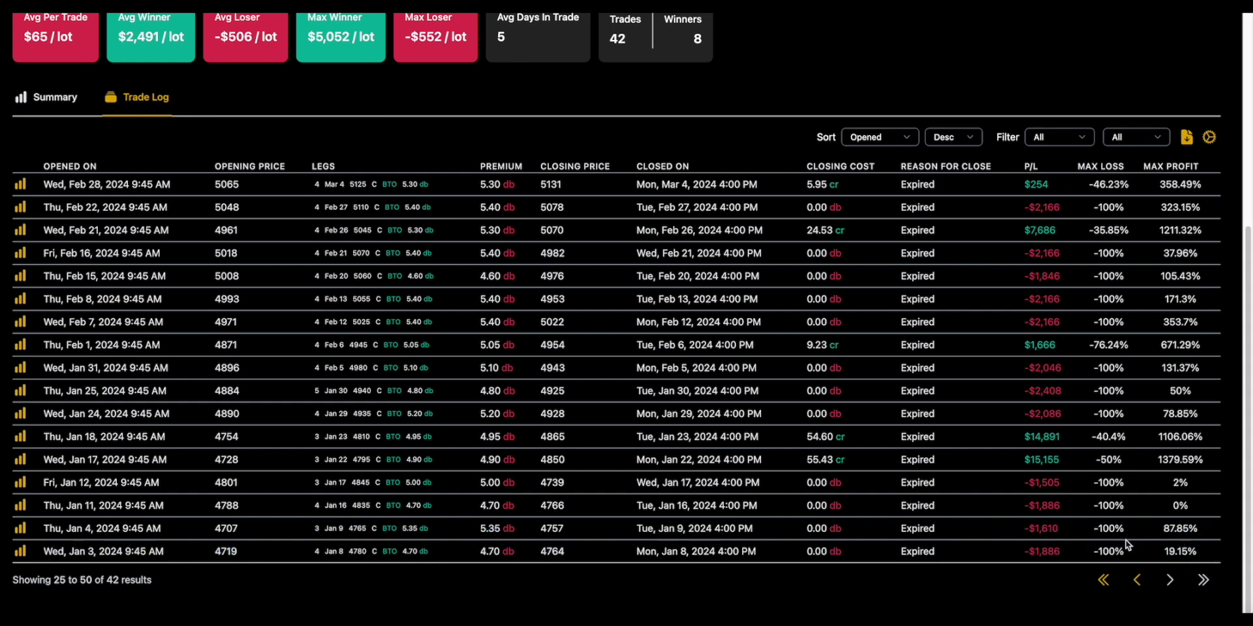
scroll(1109, 392, up, 5)
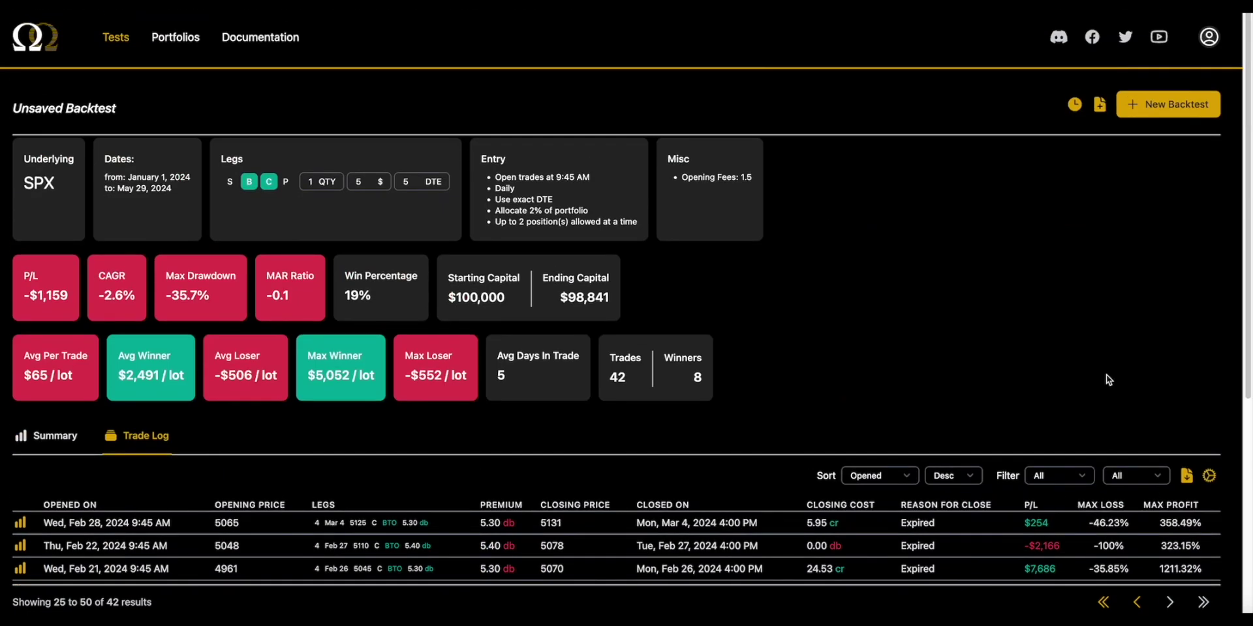
- Start a new backtest with Prune Oldest Trades enabled and run it
click(1167, 111)
scroll(1023, 214, down, 10)
scroll(946, 333, up, 5)
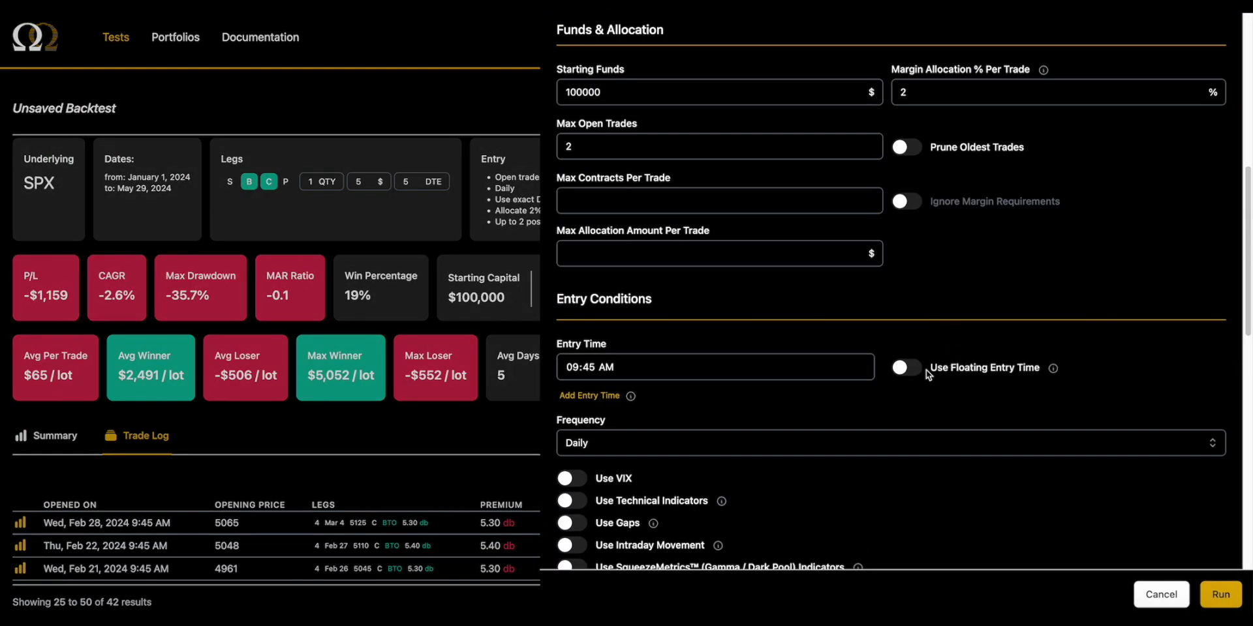
scroll(926, 327, up, 2)
click(909, 254)
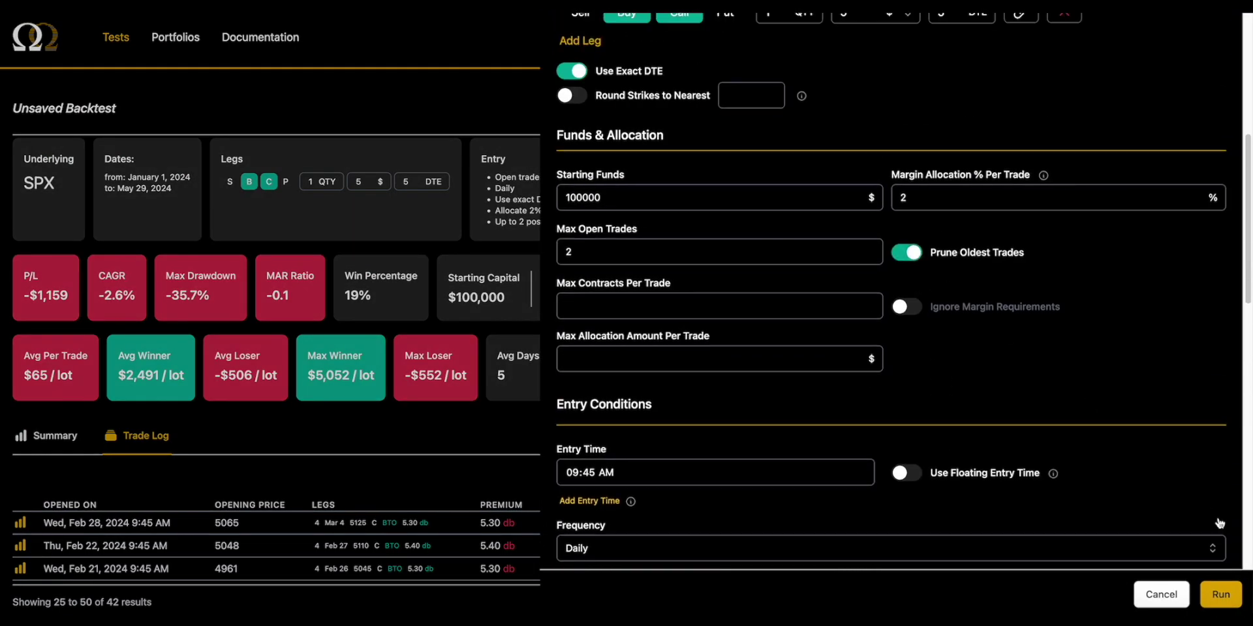
click(1220, 594)
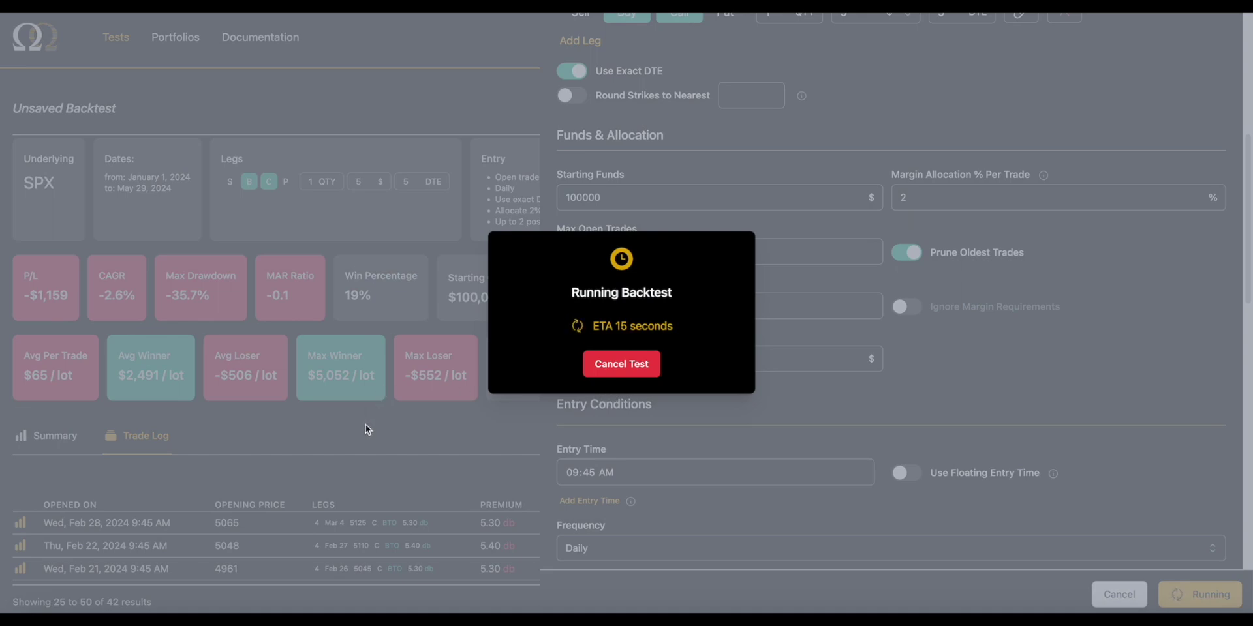
- On the last trade-log page, mark Oldest Trade Pruned reasons and the Jan 3/Jan 5 dates
scroll(561, 460, down, 8)
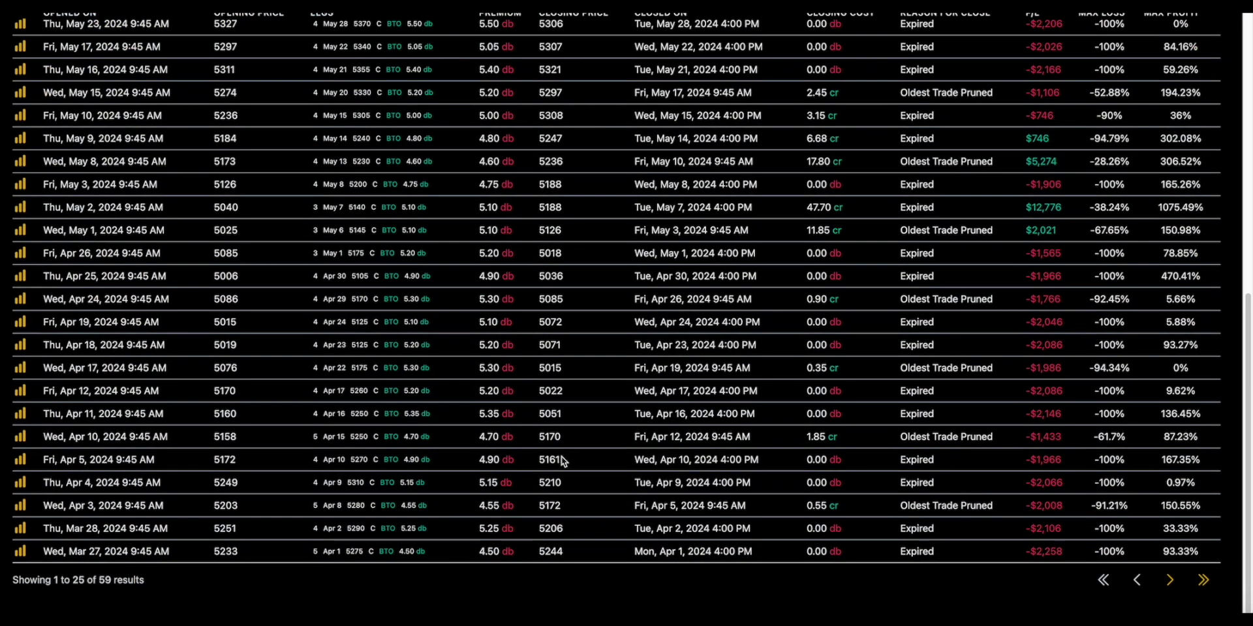
click(1203, 581)
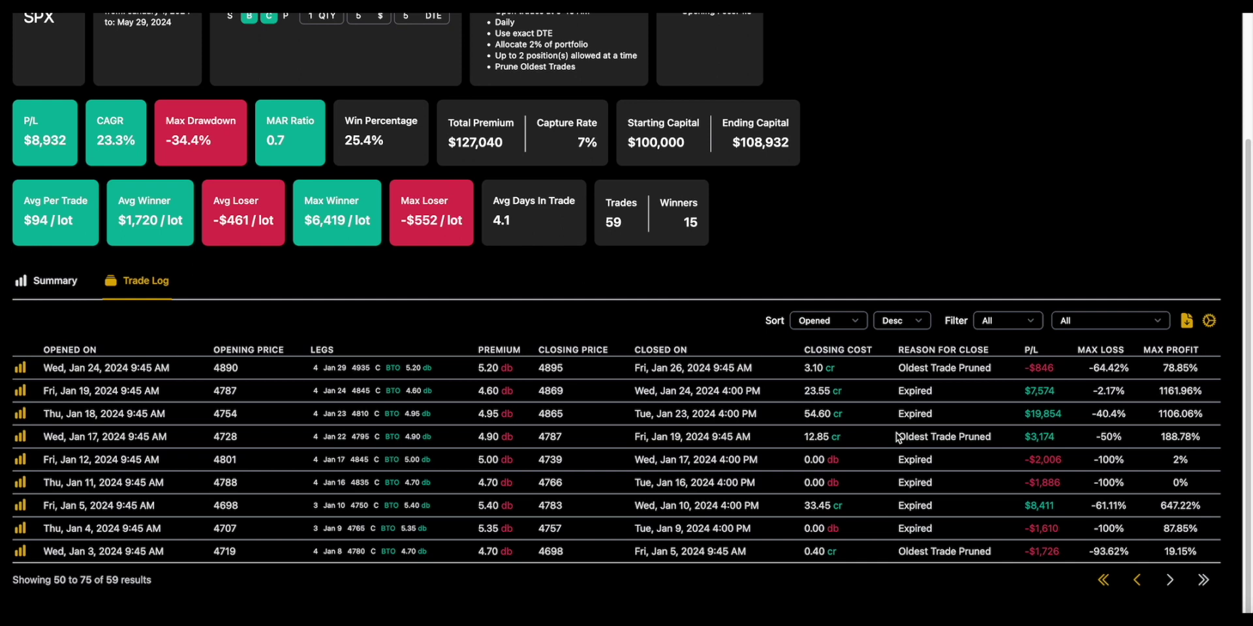
drag(899, 438, 1023, 445)
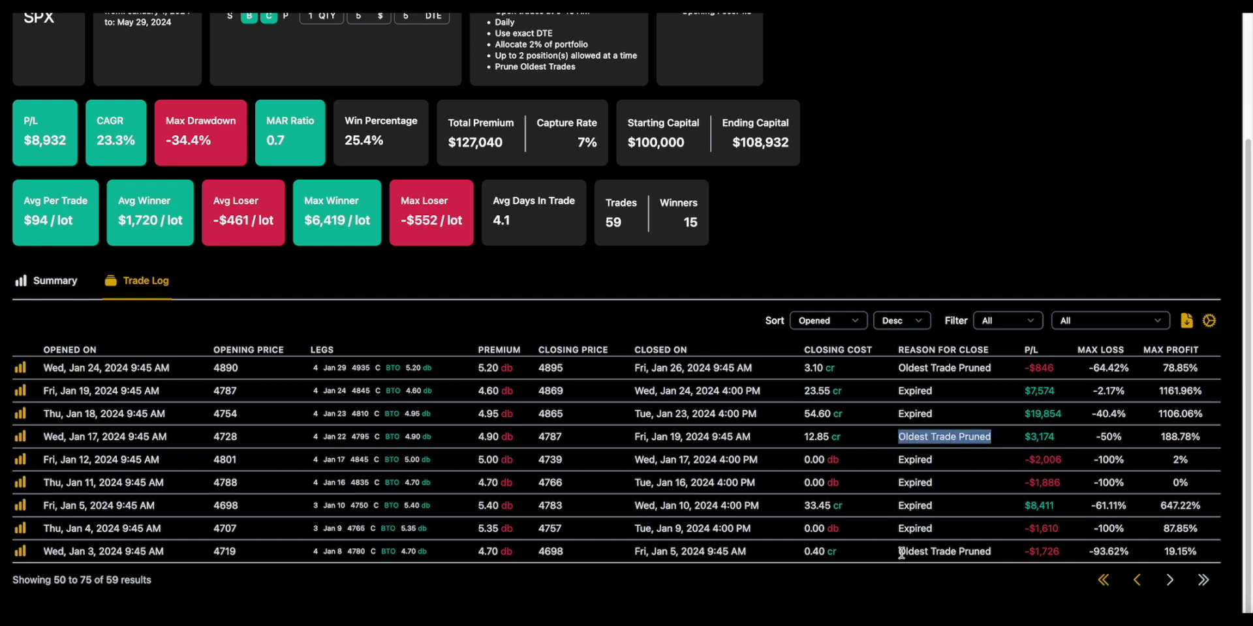
drag(898, 552, 1036, 556)
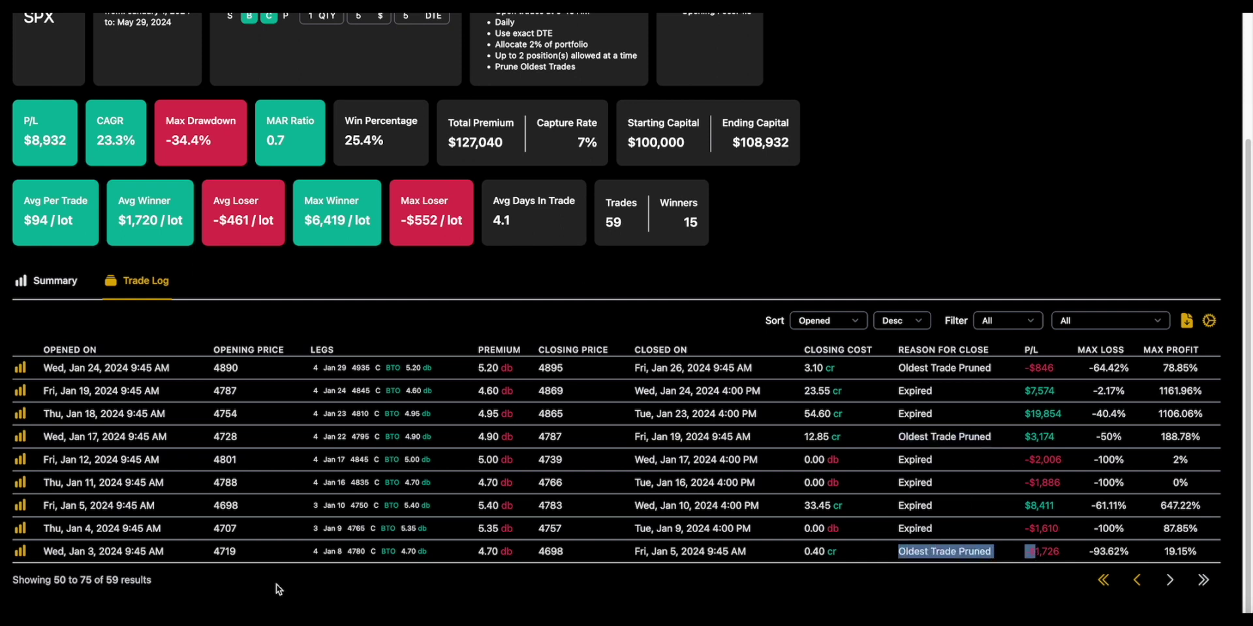
drag(43, 552, 175, 556)
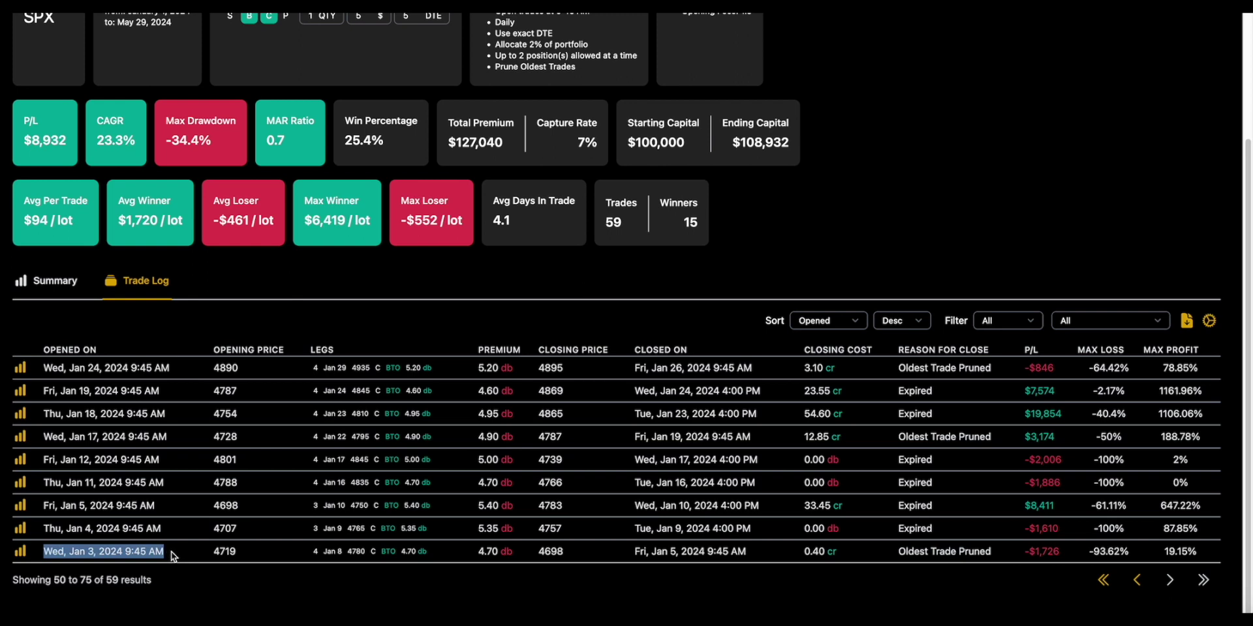
drag(116, 506, 156, 506)
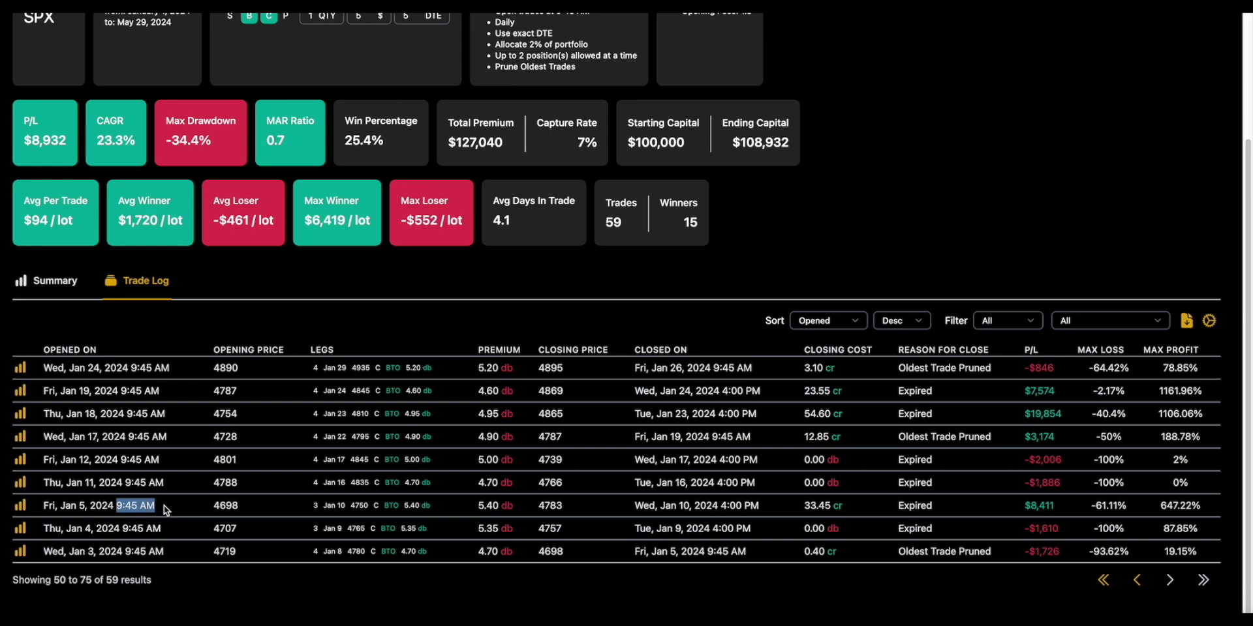
drag(632, 552, 776, 556)
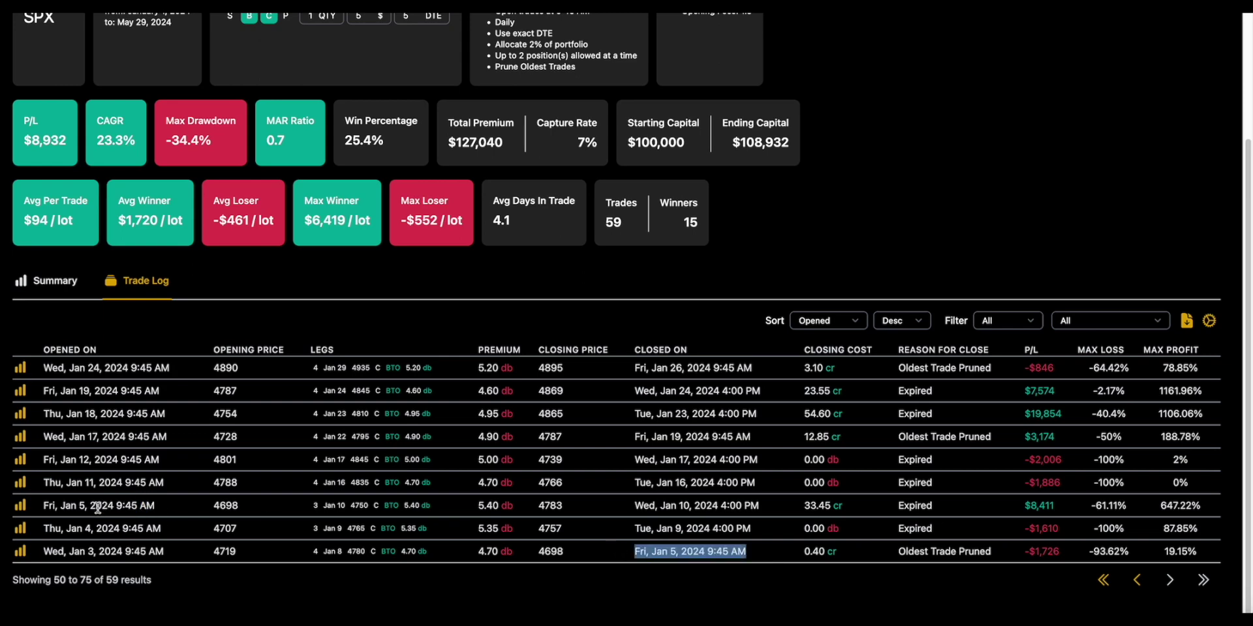
drag(43, 505, 158, 506)
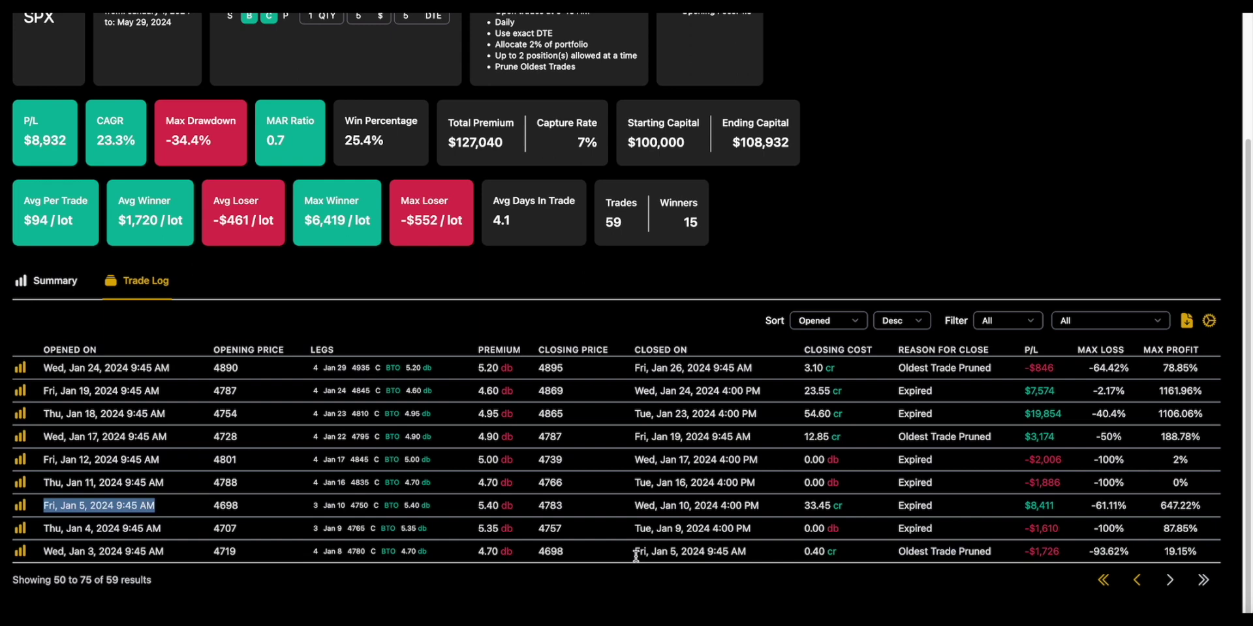
drag(635, 556, 827, 552)
click(756, 558)
click(824, 551)
- Select the Reason For Close column heading in the trade log
scroll(824, 551, up, 3)
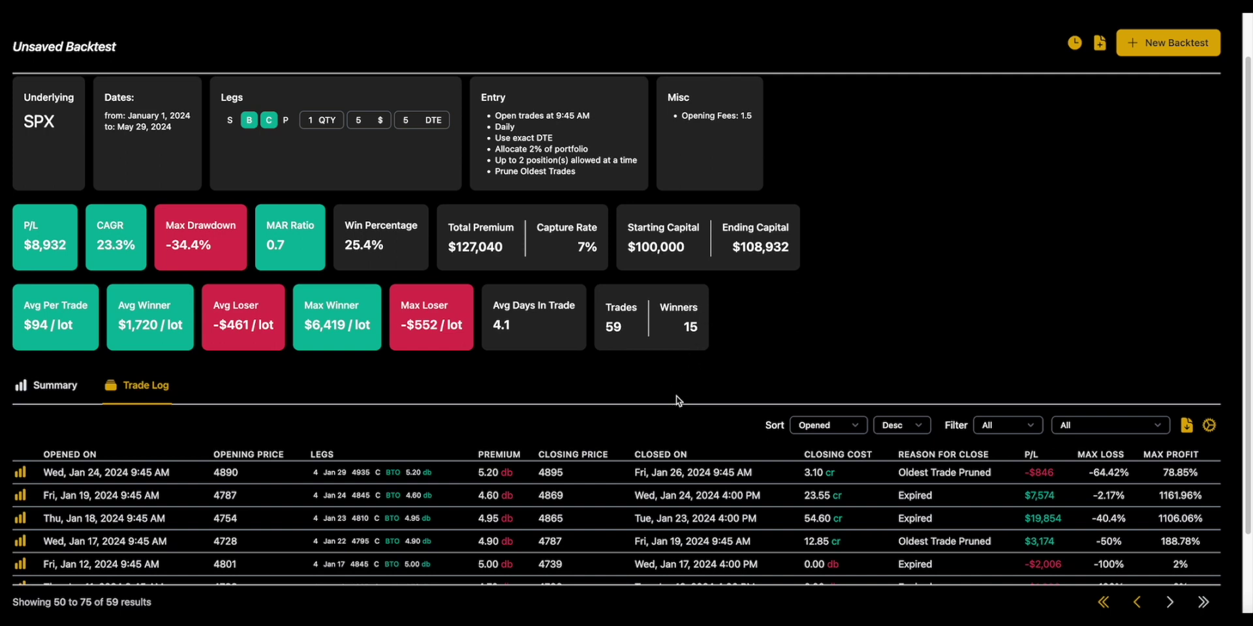
scroll(678, 401, down, 3)
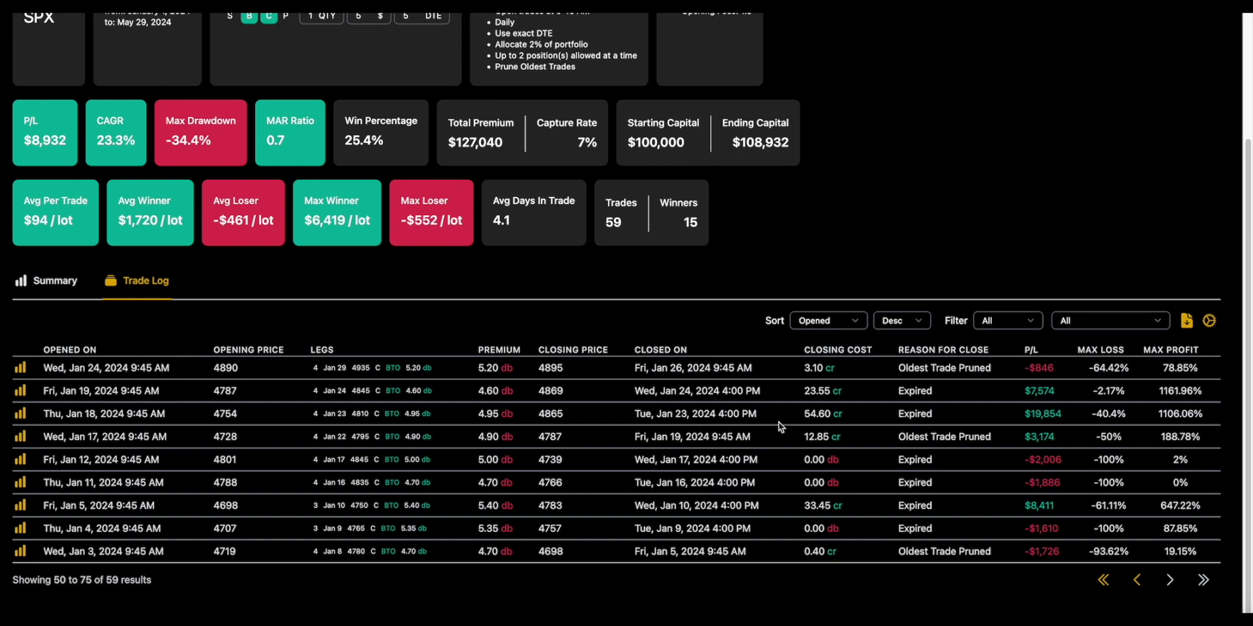
drag(899, 350, 989, 350)
click(990, 351)
triple_click(990, 351)
scroll(978, 398, up, 3)
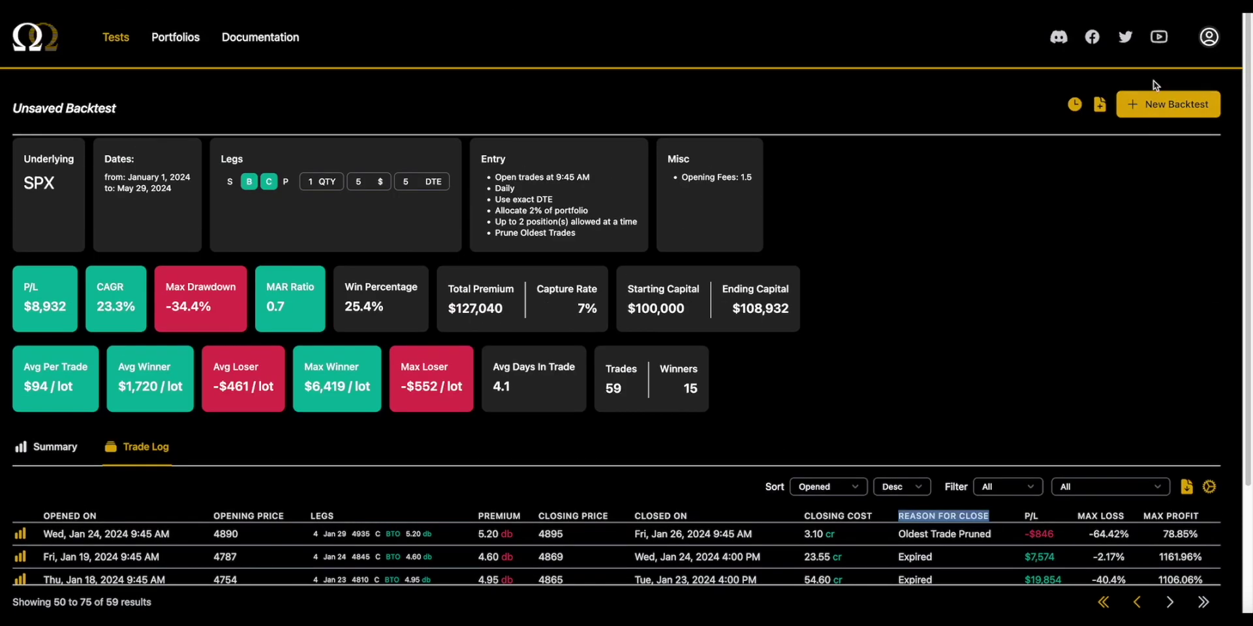
- Open new backtest settings, locate the contract limit field, then close without running
click(1166, 103)
scroll(940, 339, down, 5)
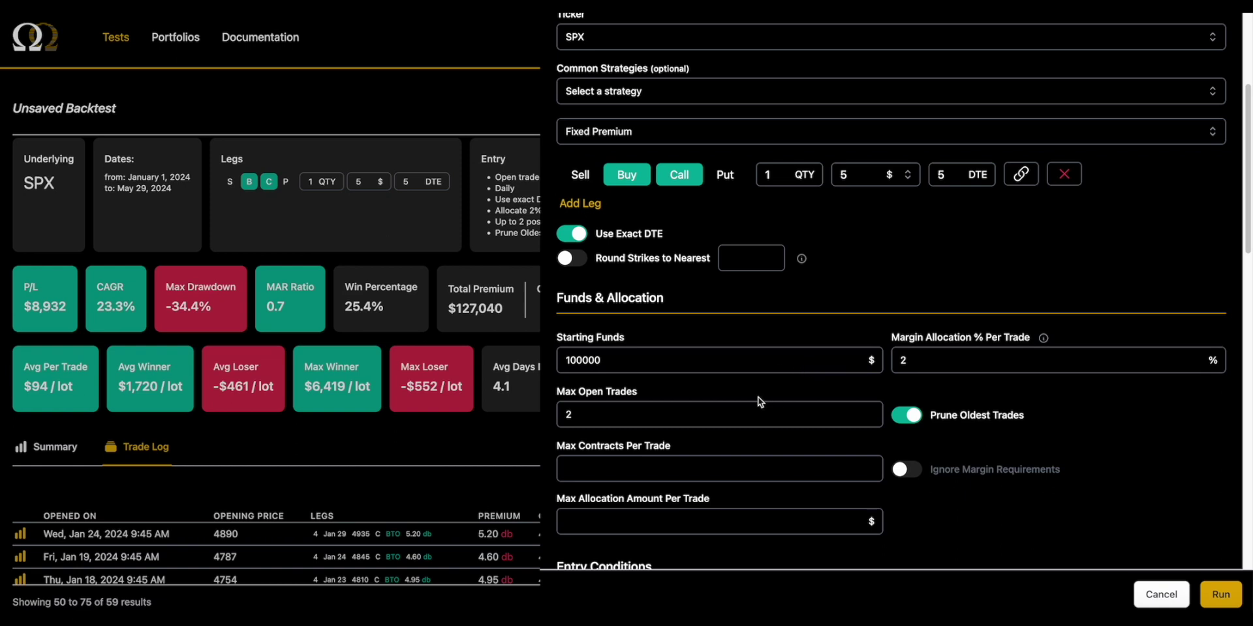
scroll(750, 410, down, 1)
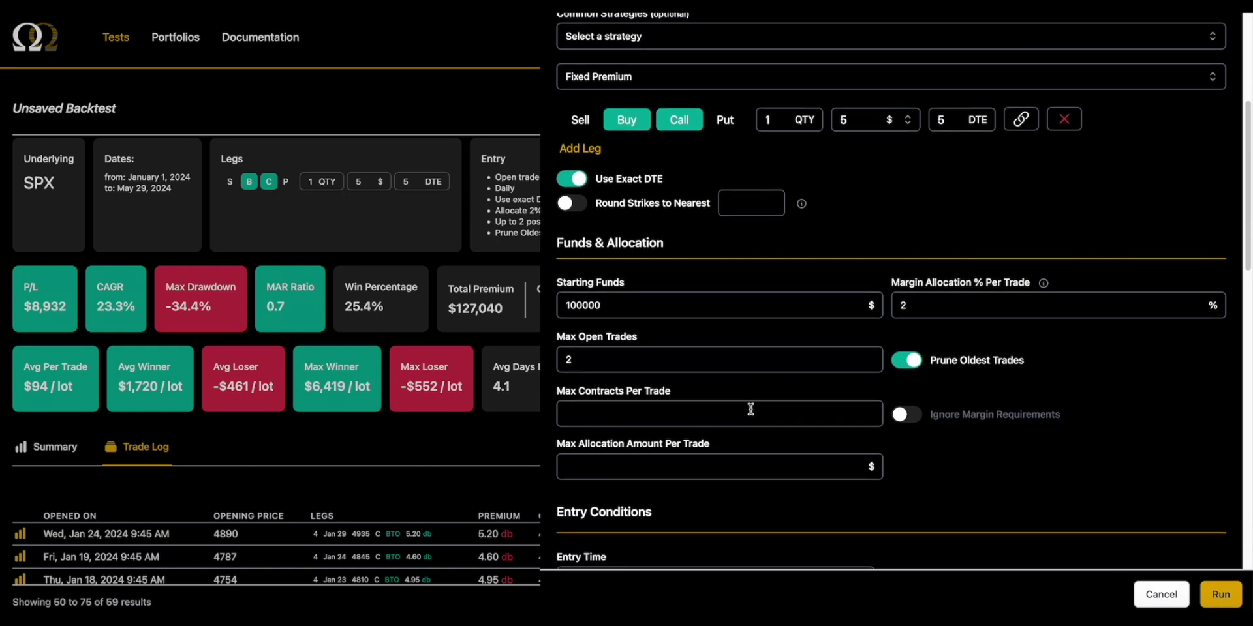
click(750, 409)
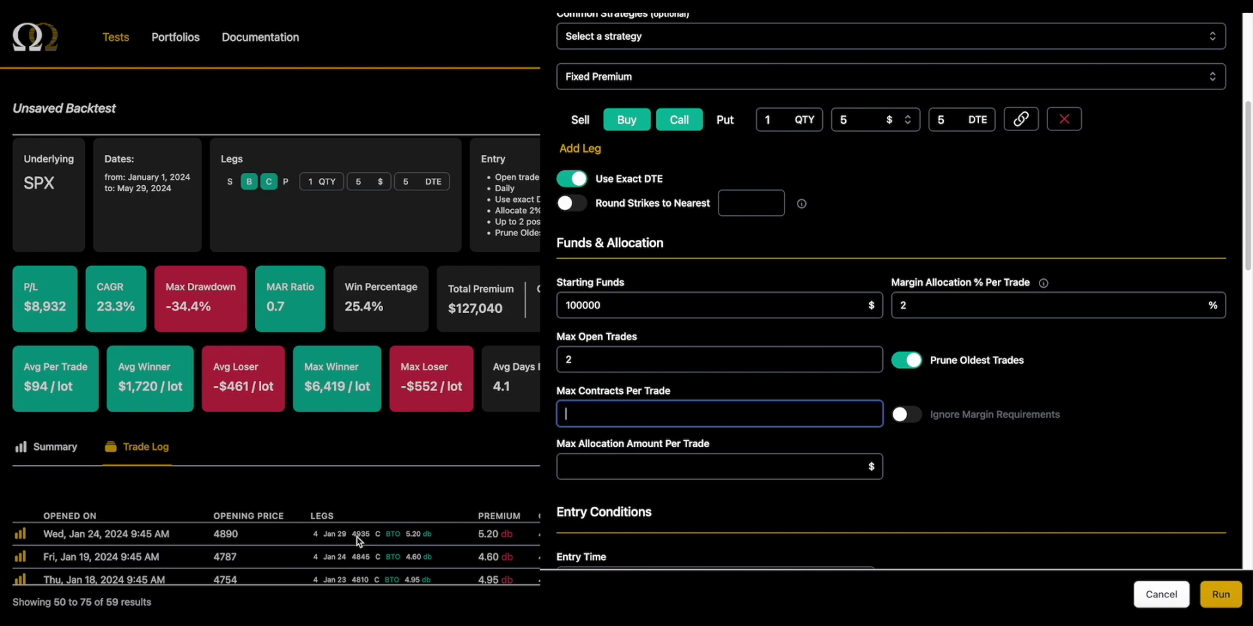
click(442, 517)
scroll(444, 493, down, 2)
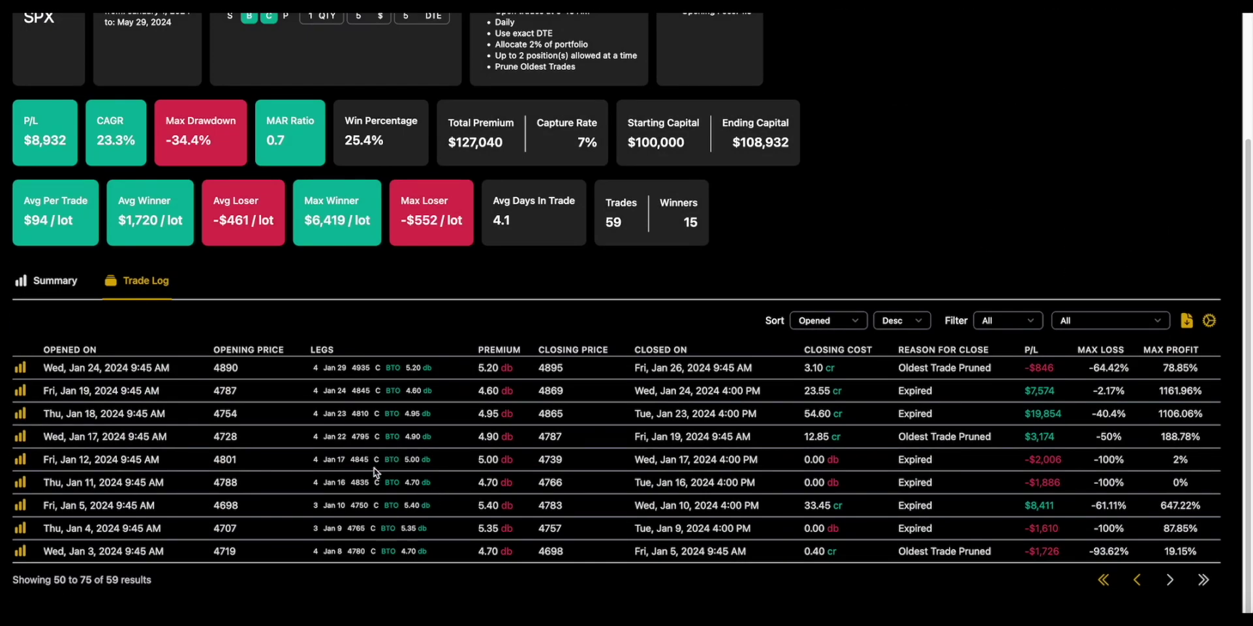
scroll(823, 392, up, 3)
- Reopen New Backtest, set Max Contracts Per Trade to 2, and run it
click(1154, 105)
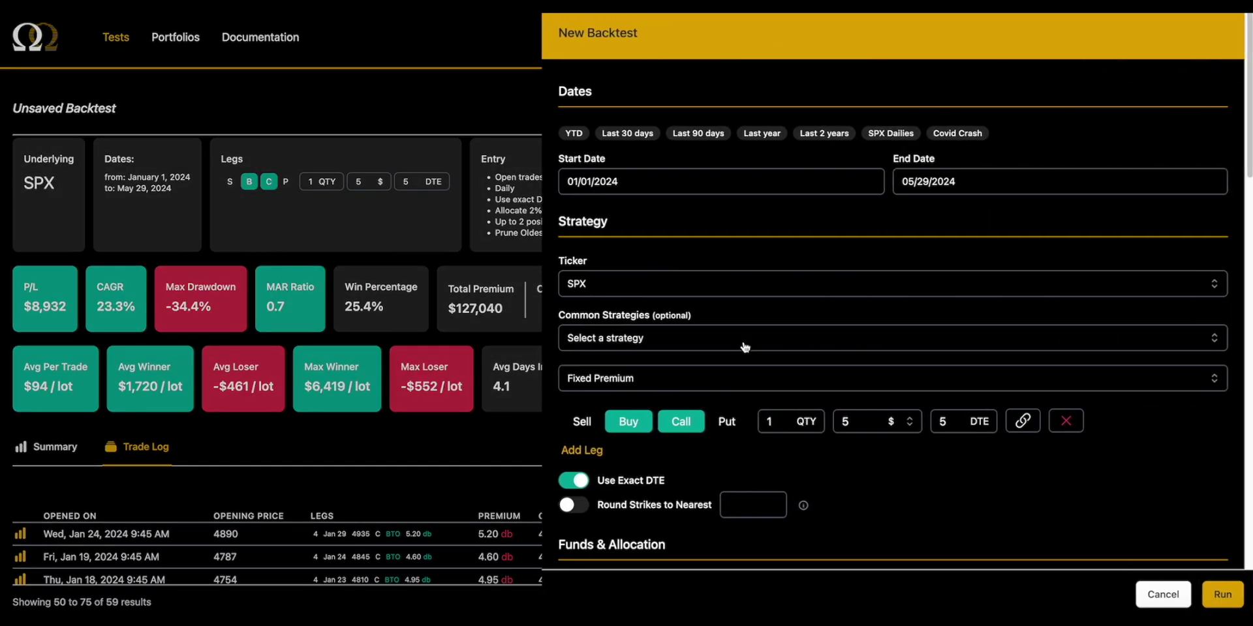
scroll(744, 346, down, 2)
scroll(732, 350, down, 2)
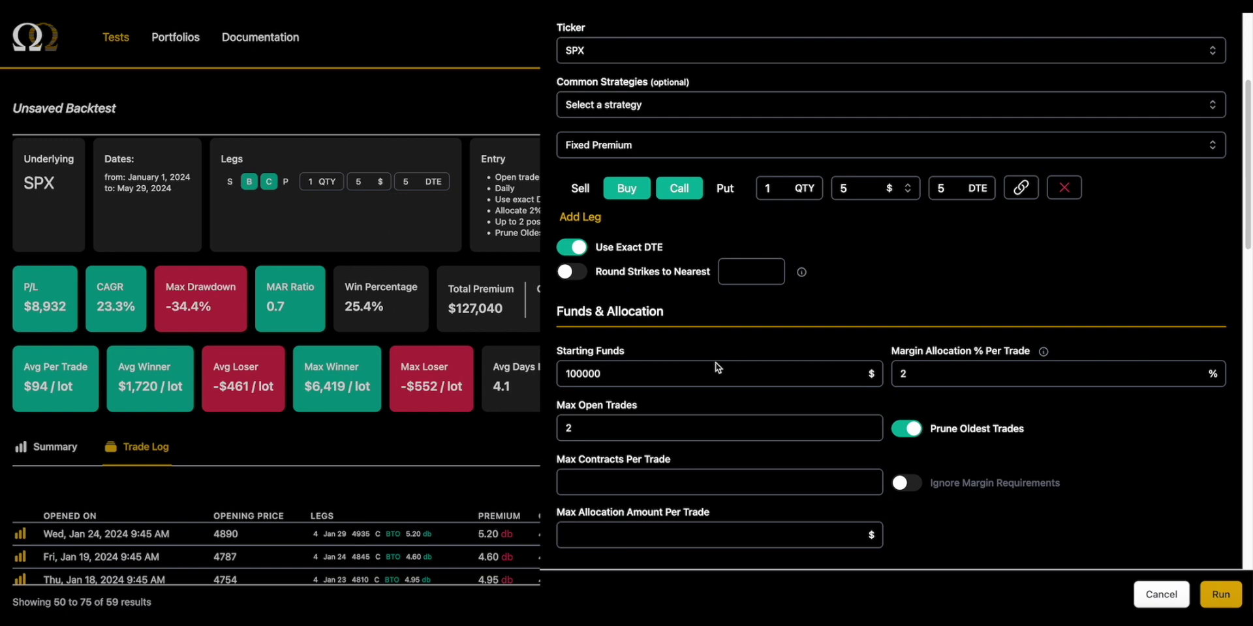
click(649, 482)
text(2)
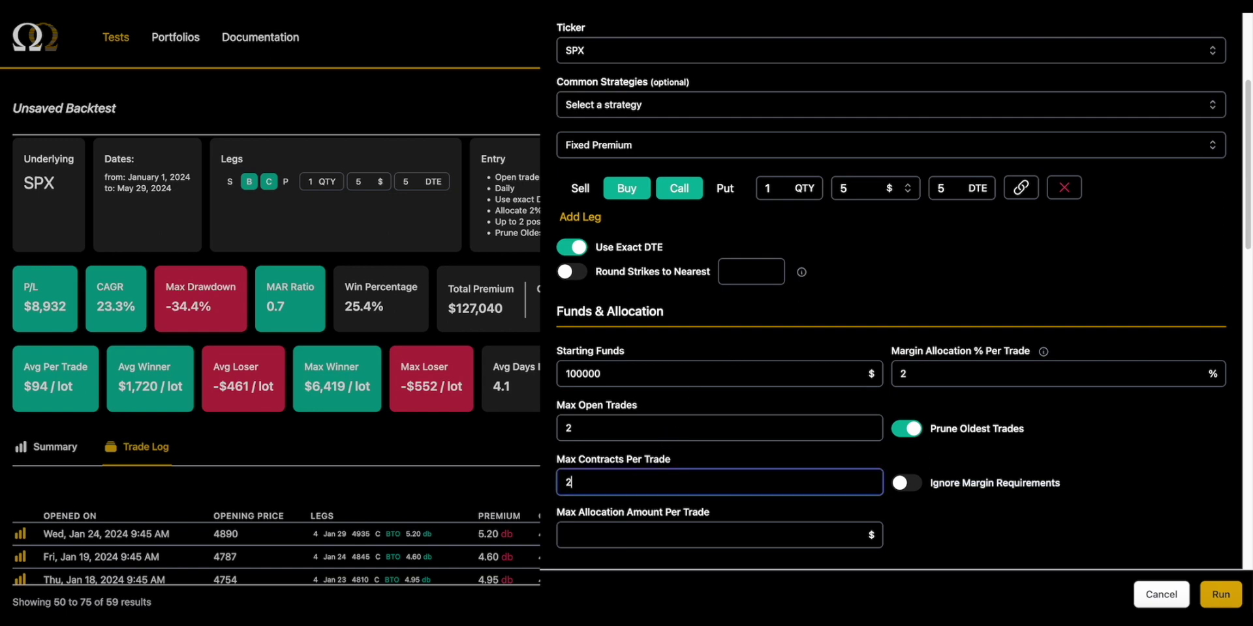
click(1205, 589)
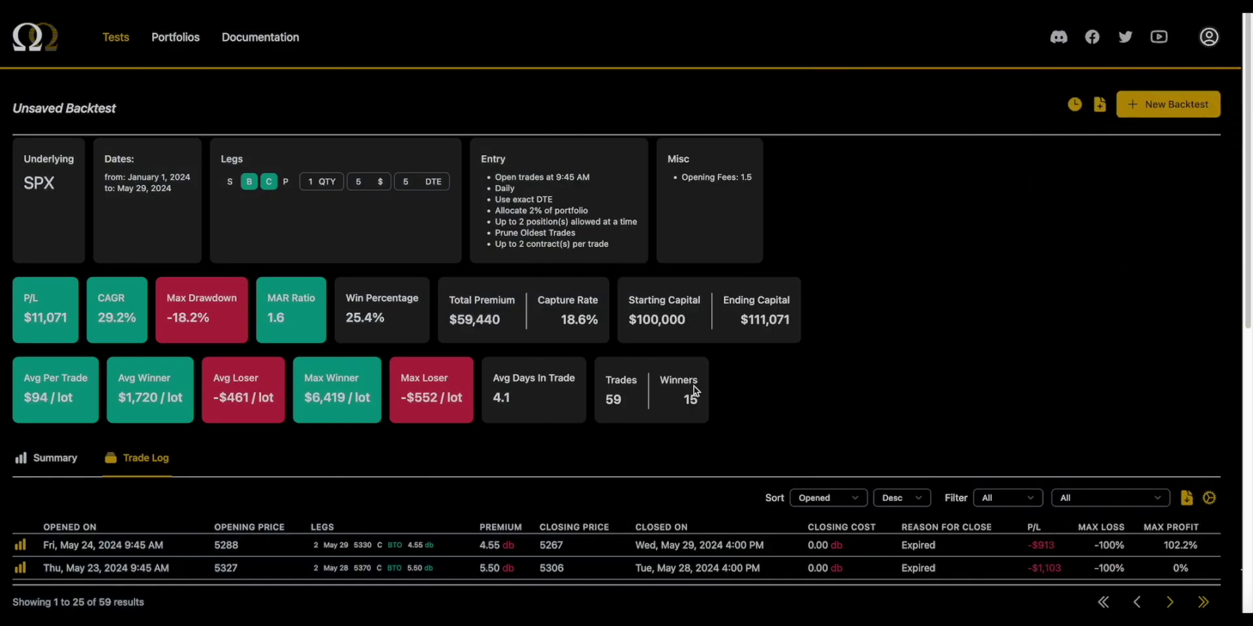
- Page through the trade log from the last page back to the first
scroll(690, 385, down, 8)
scroll(565, 496, up, 8)
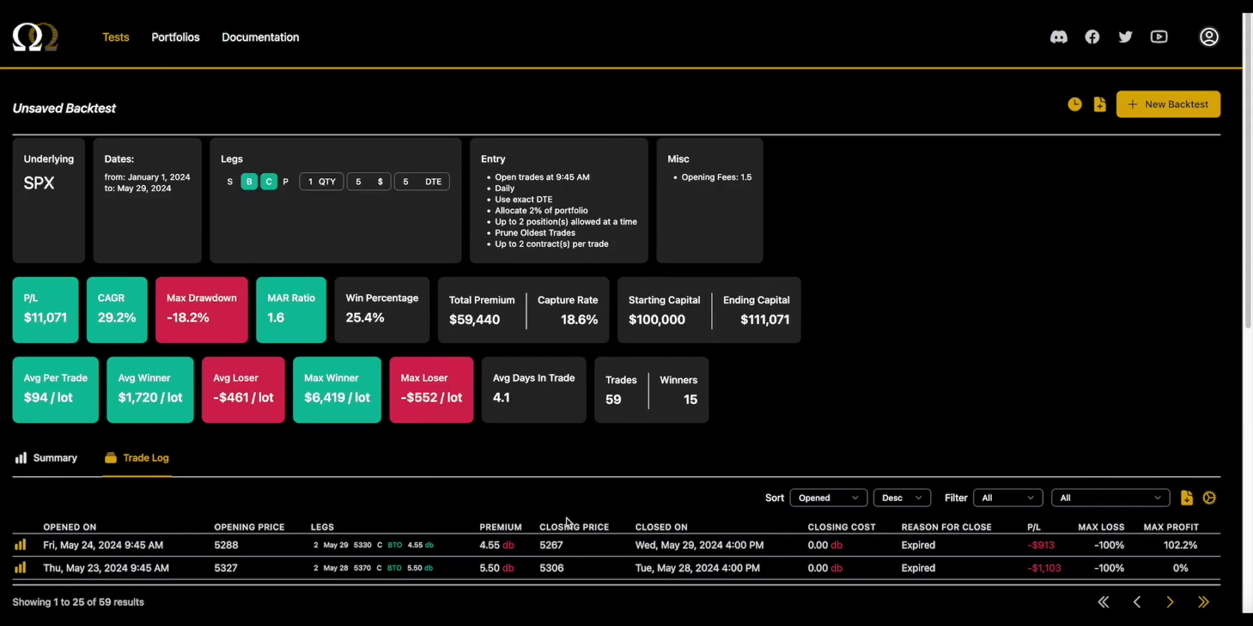
scroll(567, 519, down, 10)
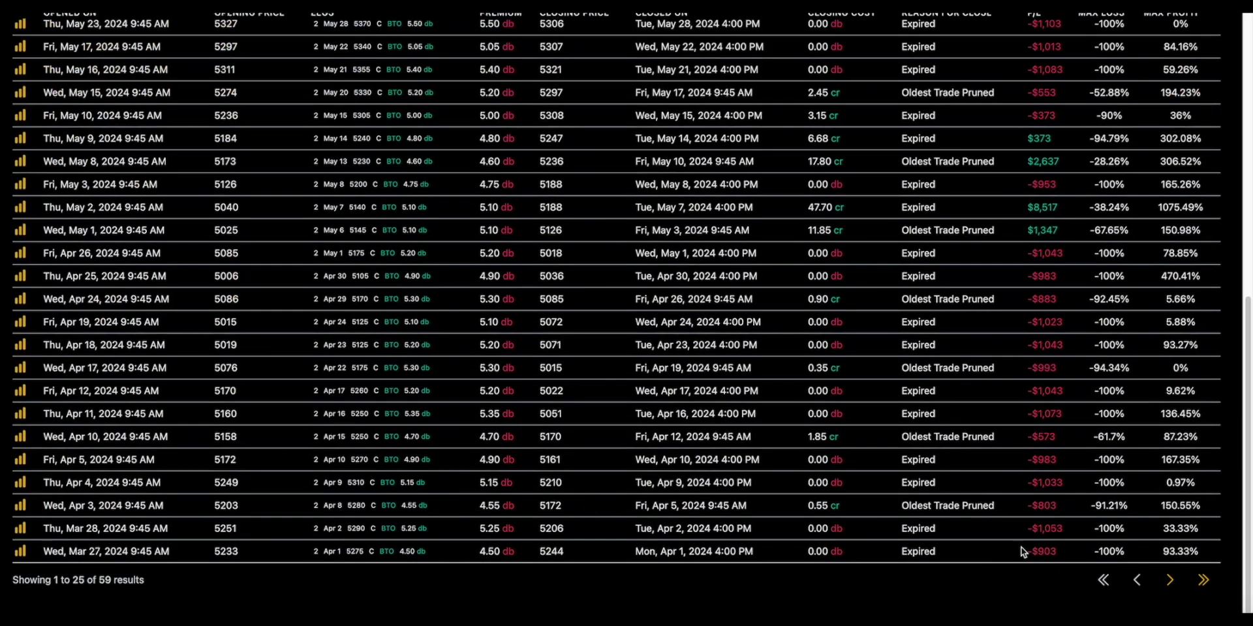
click(1203, 581)
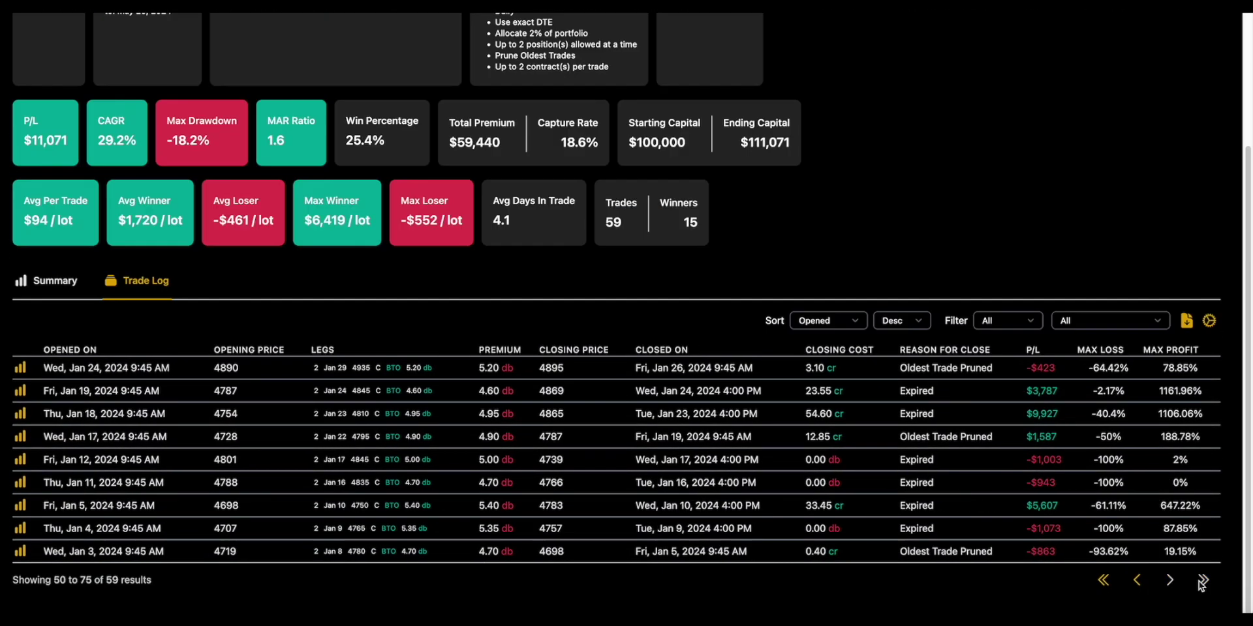
click(1136, 581)
click(1136, 580)
scroll(1001, 447, up, 10)
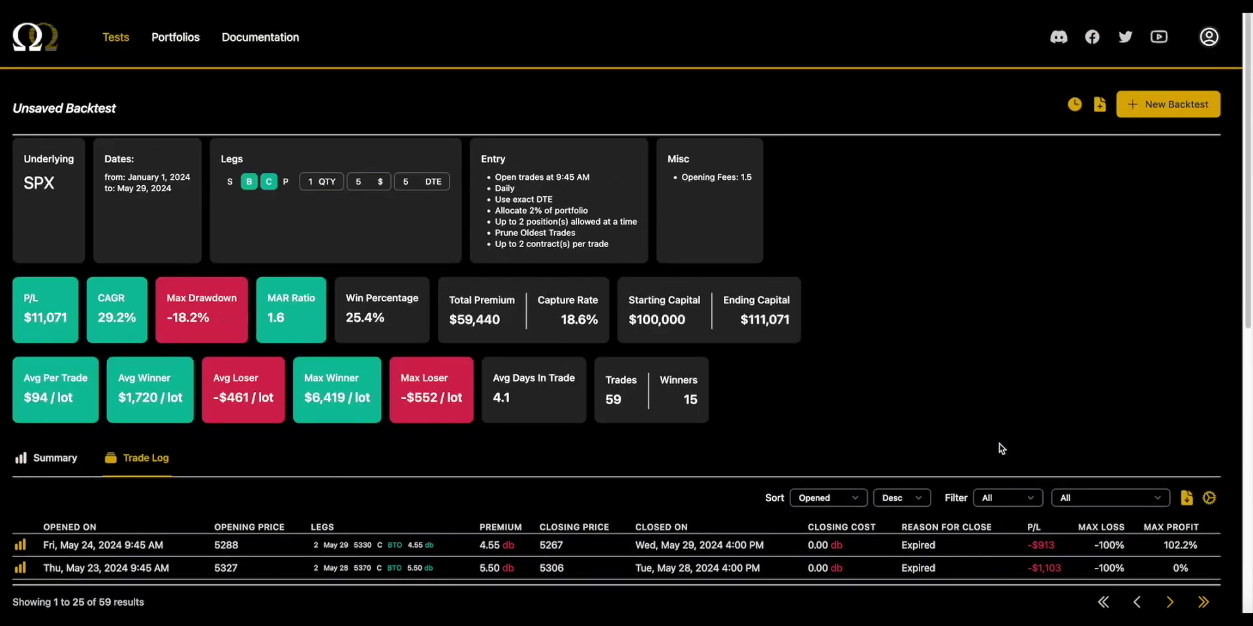
- Start a new backtest with Max Contracts Per Trade set to 1 and run it
click(1157, 114)
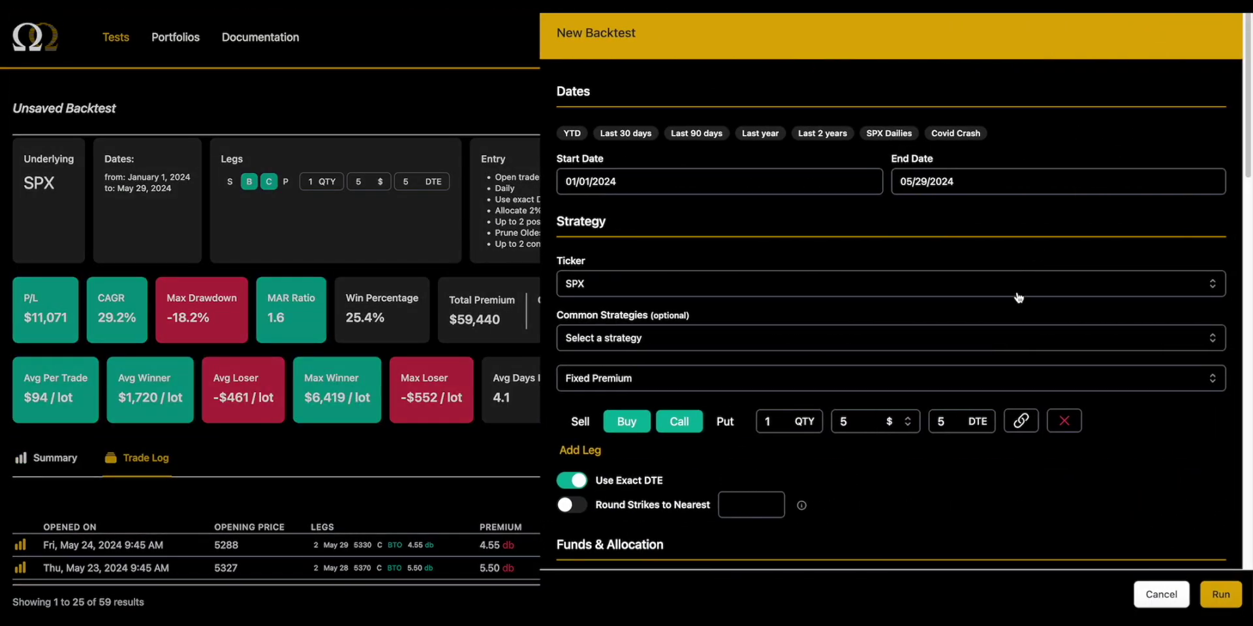
scroll(1011, 290, down, 4)
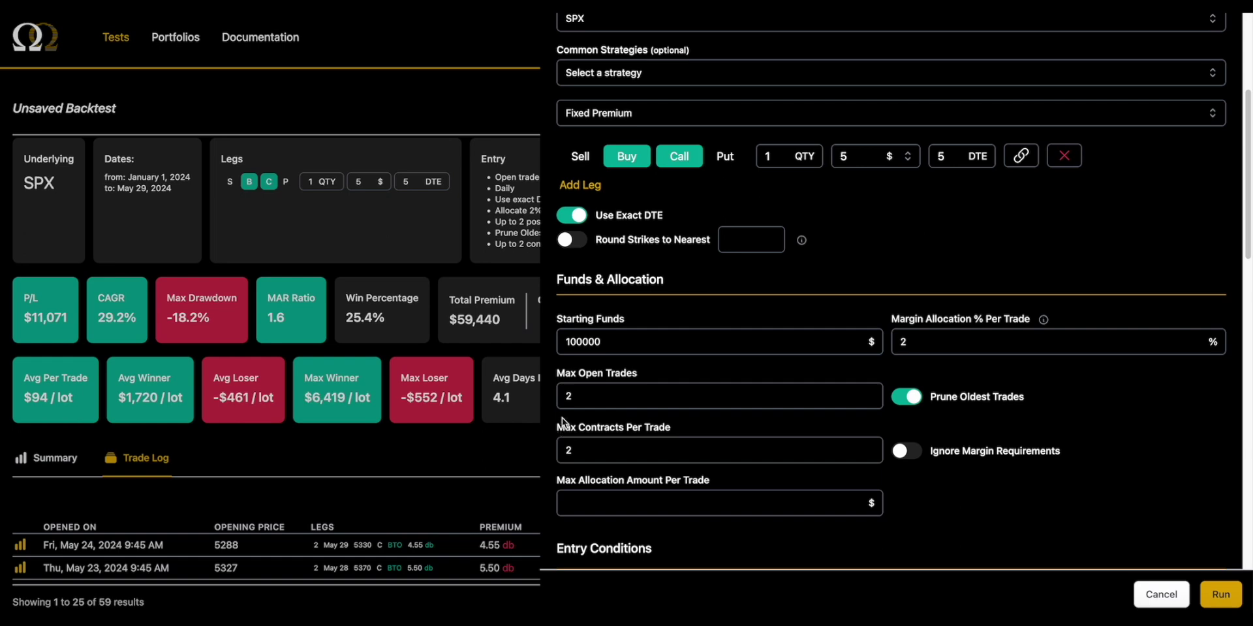
double_click(581, 450)
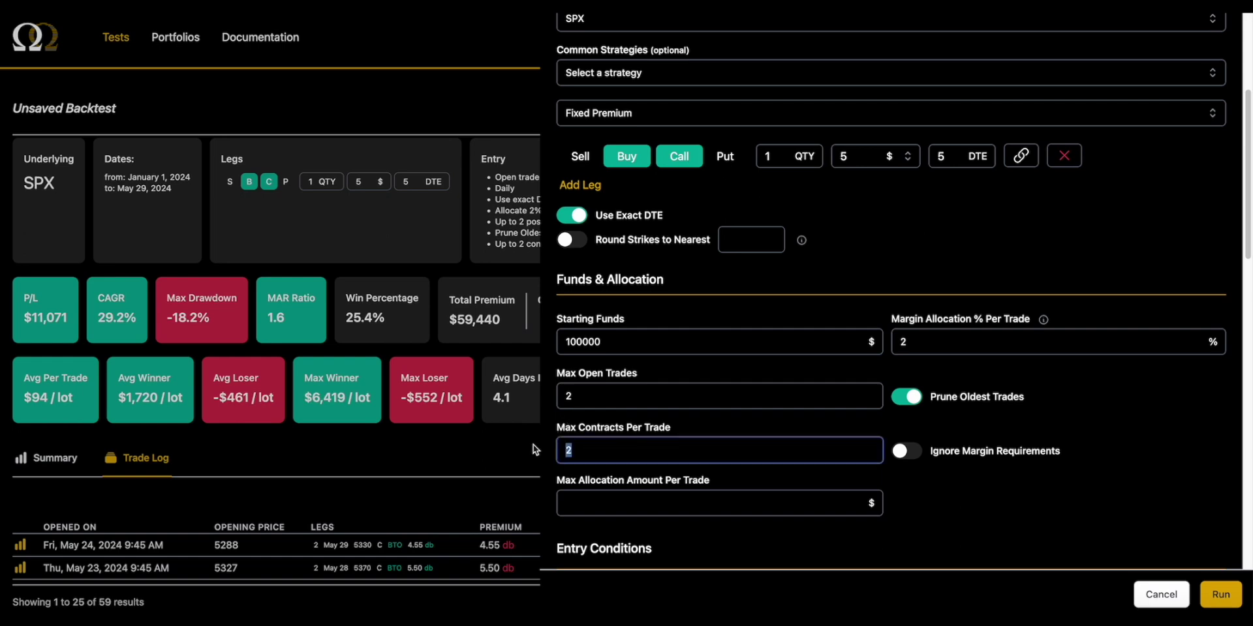
text(1)
key(Return)
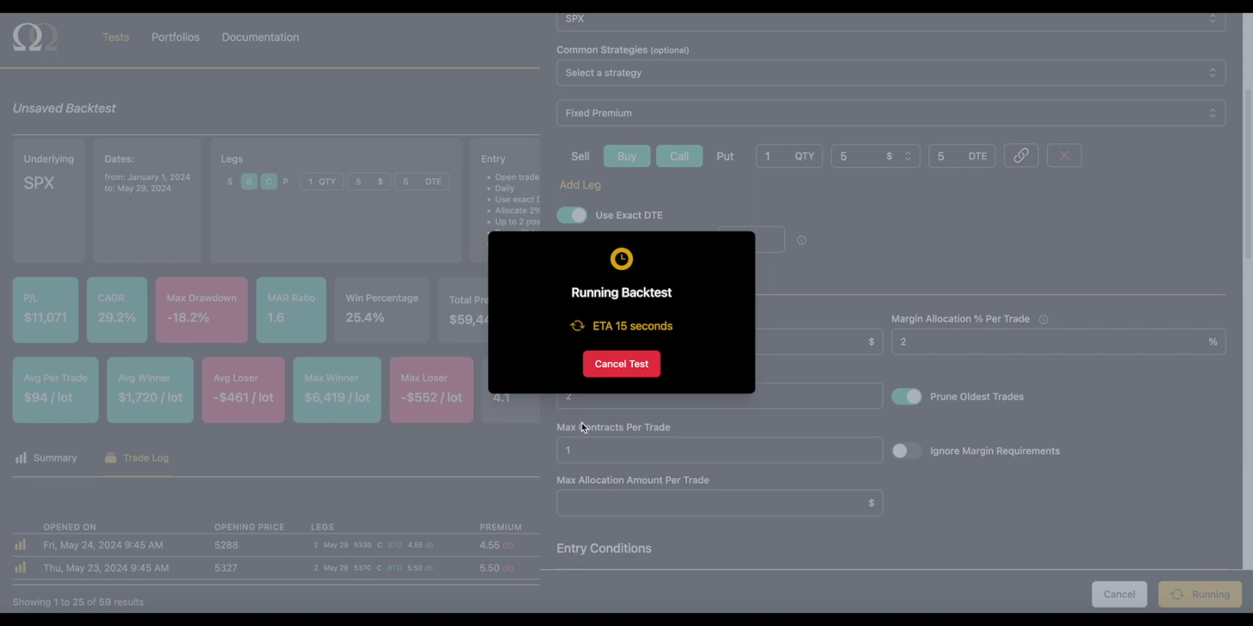
scroll(539, 434, down, 8)
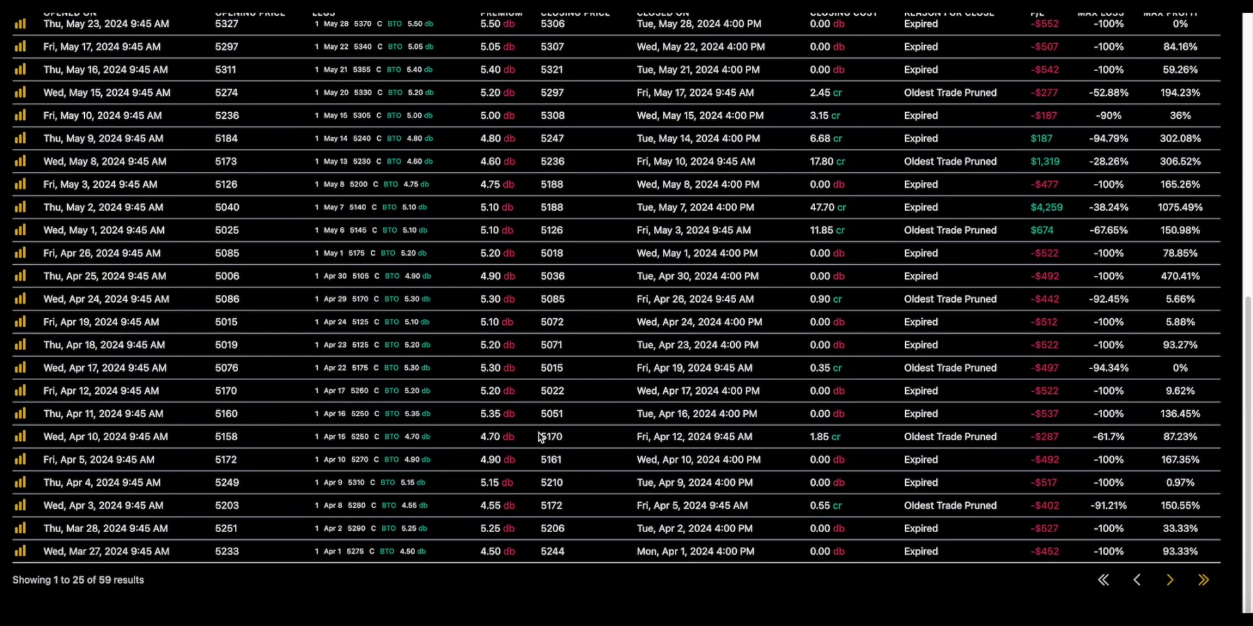
scroll(539, 436, up, 8)
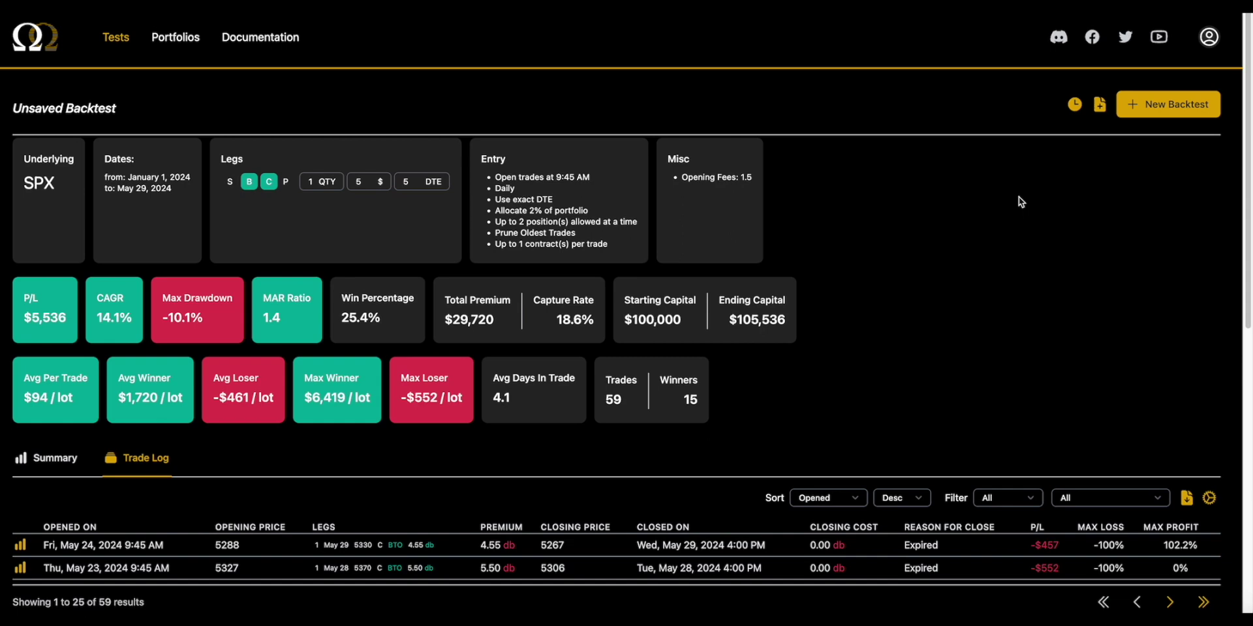
- Start a new backtest with the Max Contracts Per Trade value cleared and run it uncapped
click(1152, 114)
scroll(707, 437, down, 4)
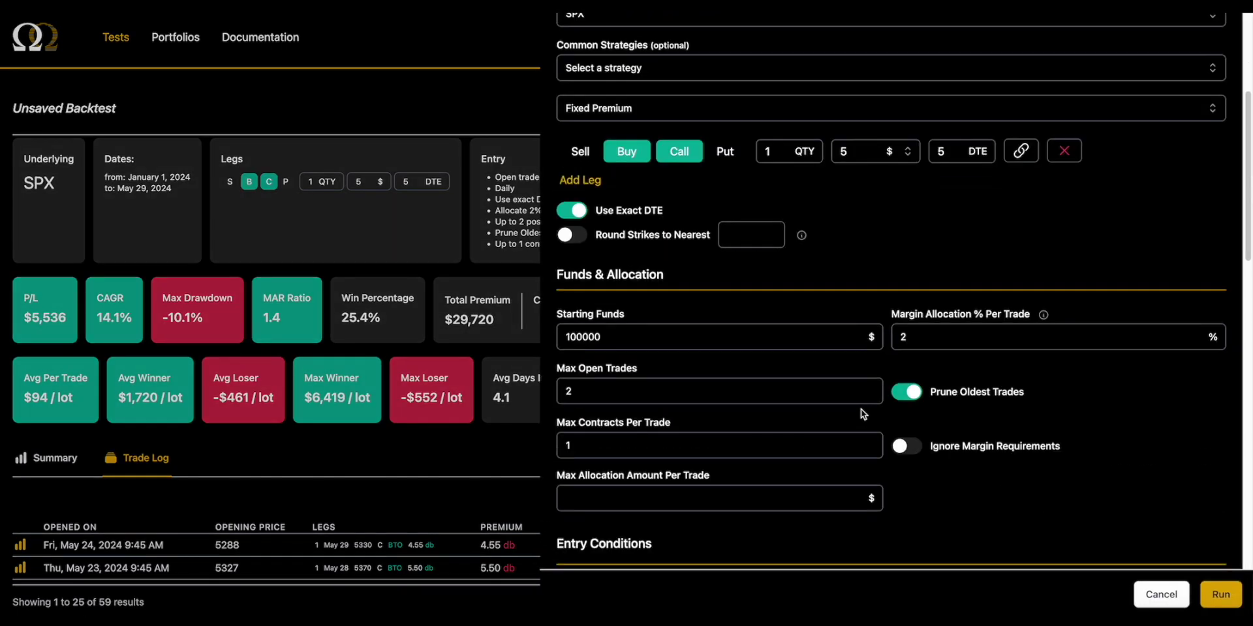
double_click(652, 443)
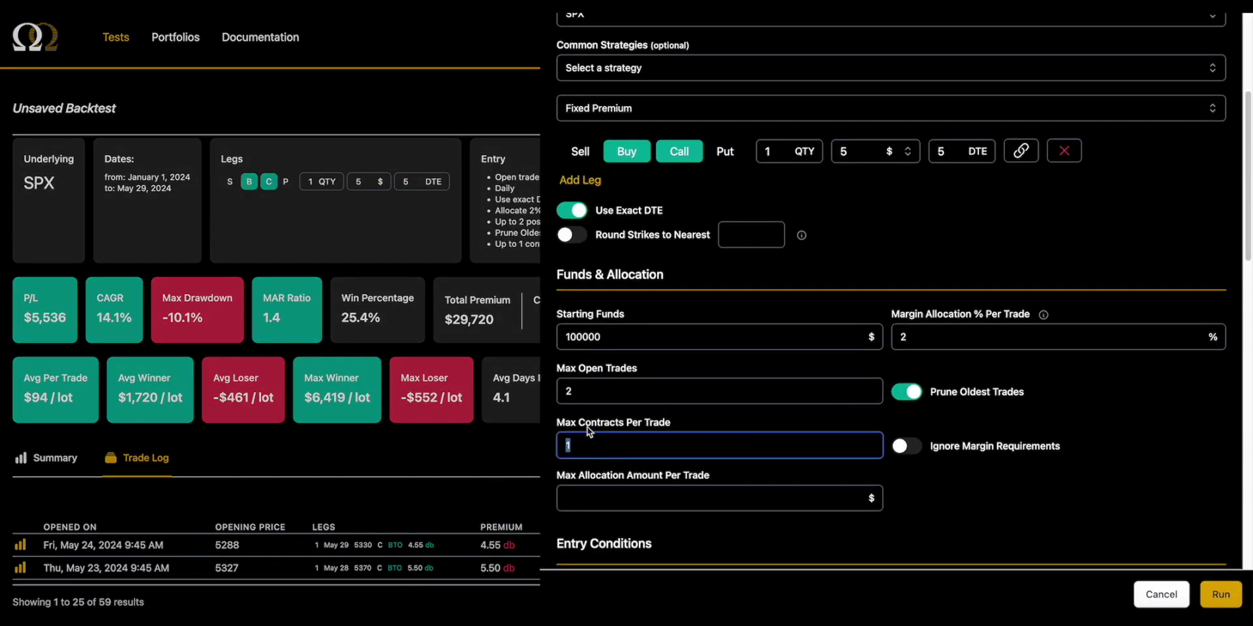
key(BackSpace)
key(Return)
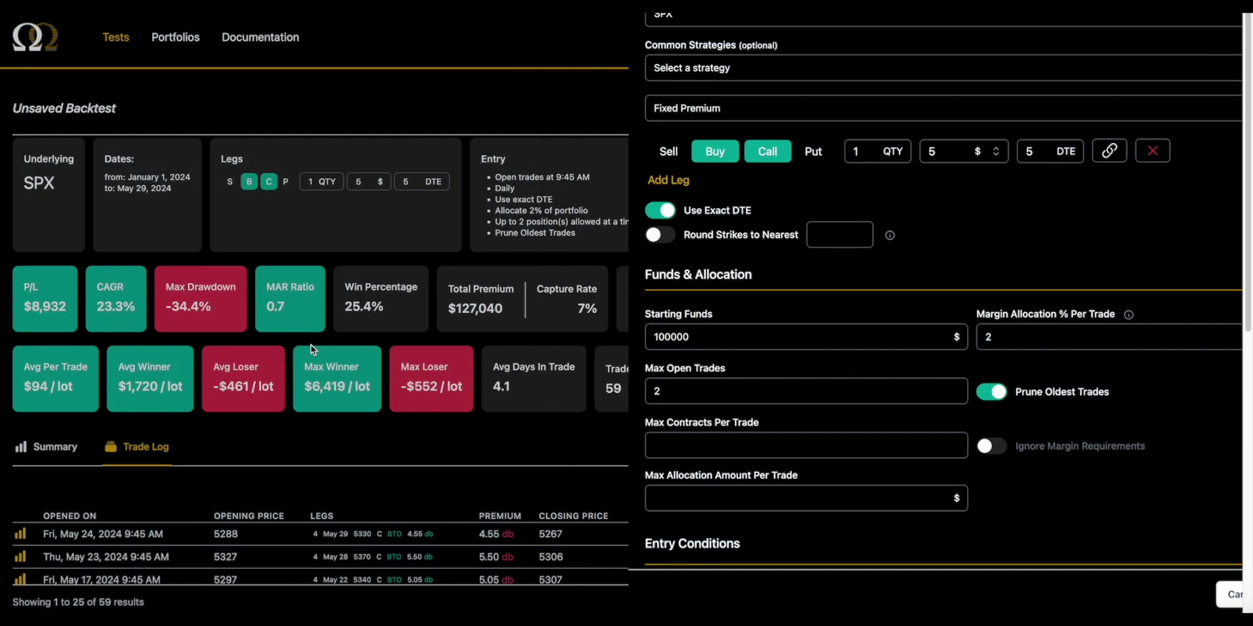
drag(164, 282, 242, 326)
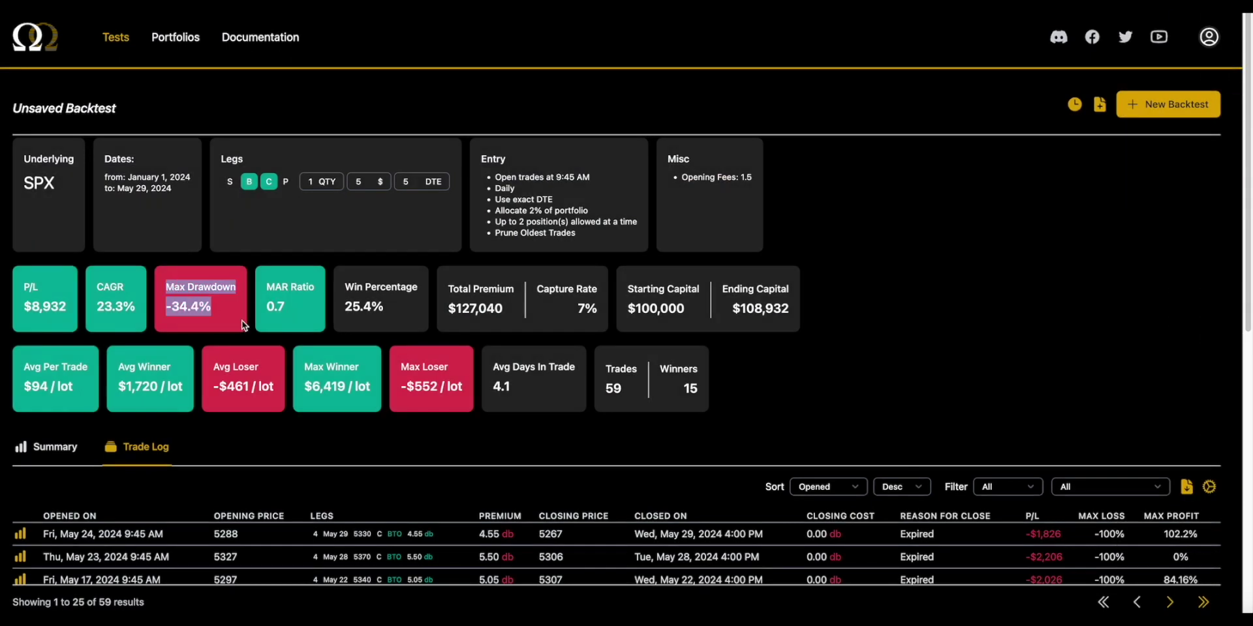
click(242, 321)
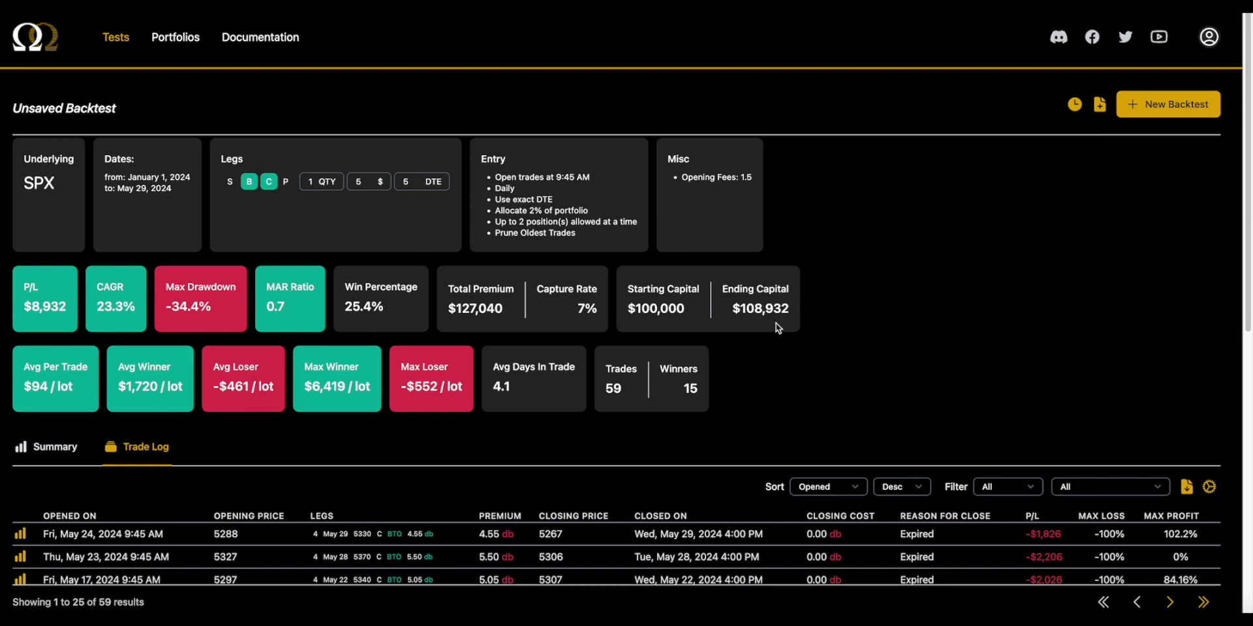
- Open the new backtest settings and highlight the Ignore Margin Requirements option
click(1169, 104)
scroll(862, 337, down, 10)
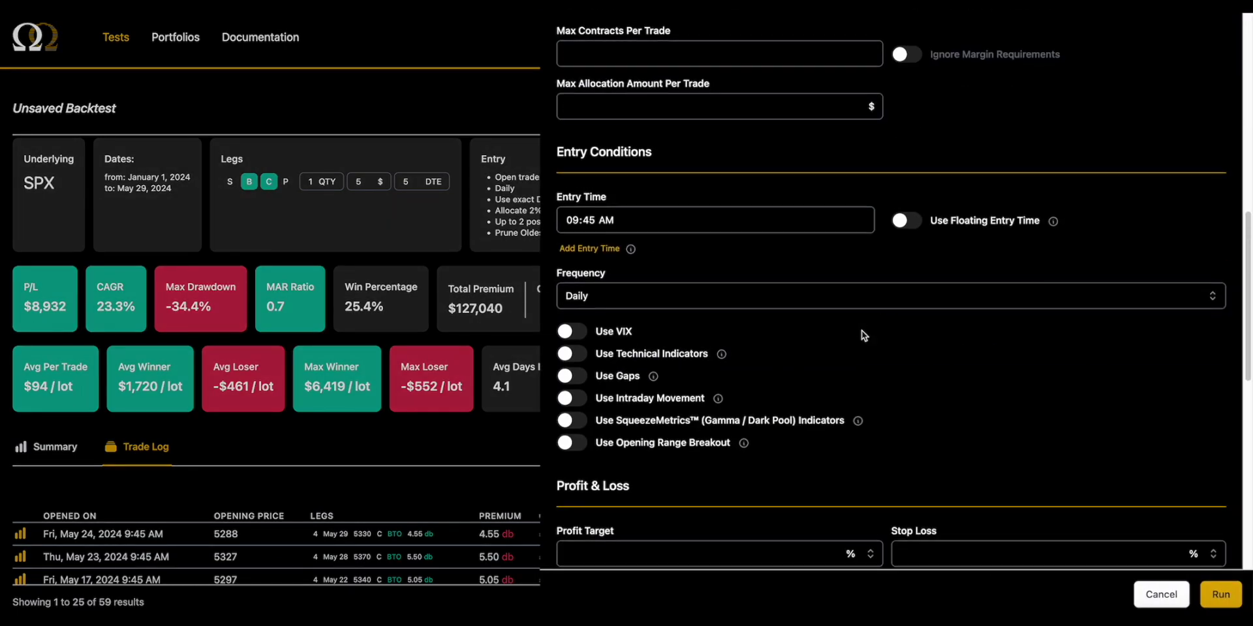
scroll(862, 337, up, 3)
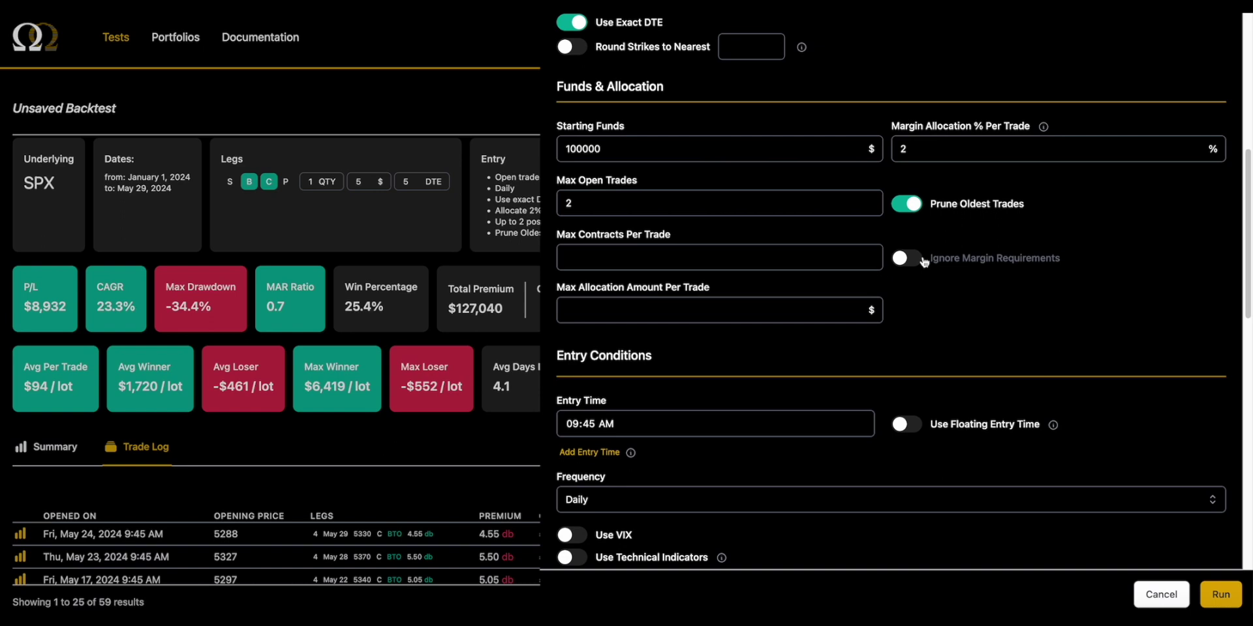
drag(932, 260, 1069, 257)
click(1068, 258)
- Highlight the Max Allocation Amount Per Trade setting and click into its field
click(832, 307)
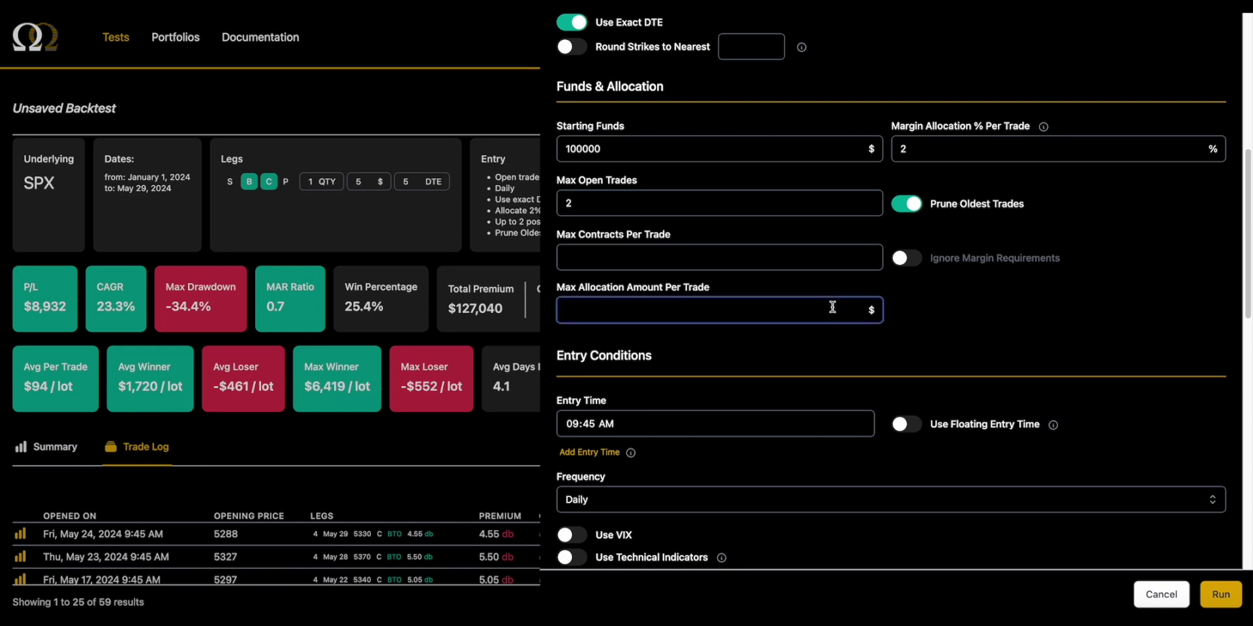
drag(556, 287, 723, 291)
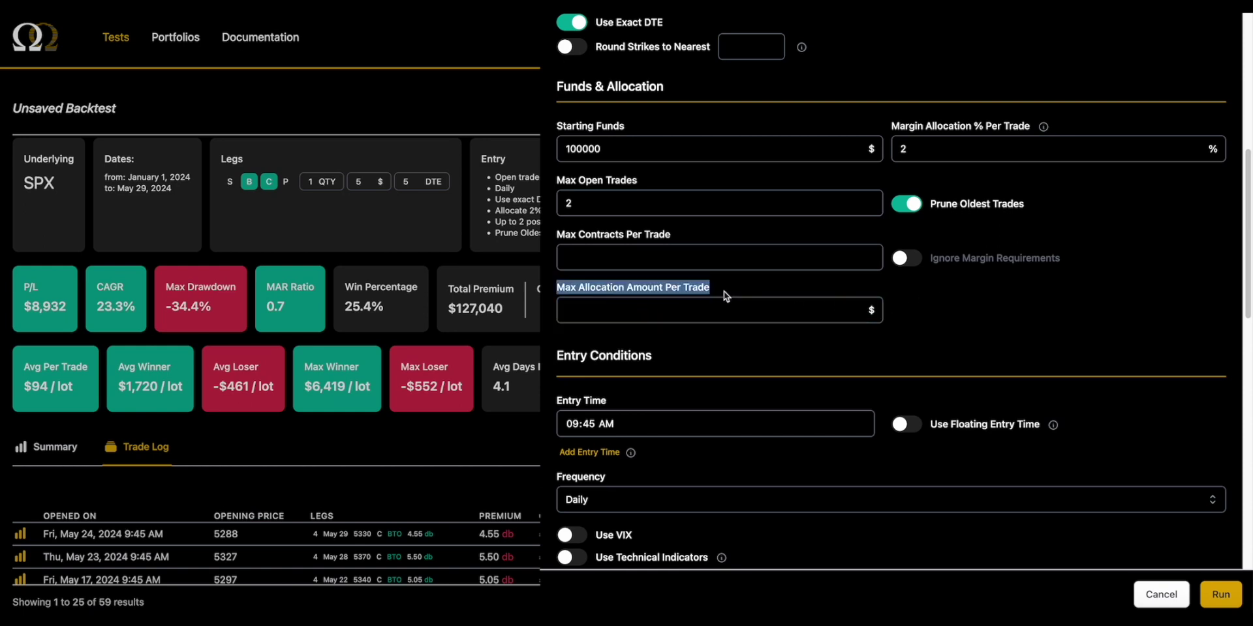
click(610, 314)
- Close the settings, jump to the last trade log page, and highlight the final January trade's legs
click(470, 449)
scroll(538, 466, down, 7)
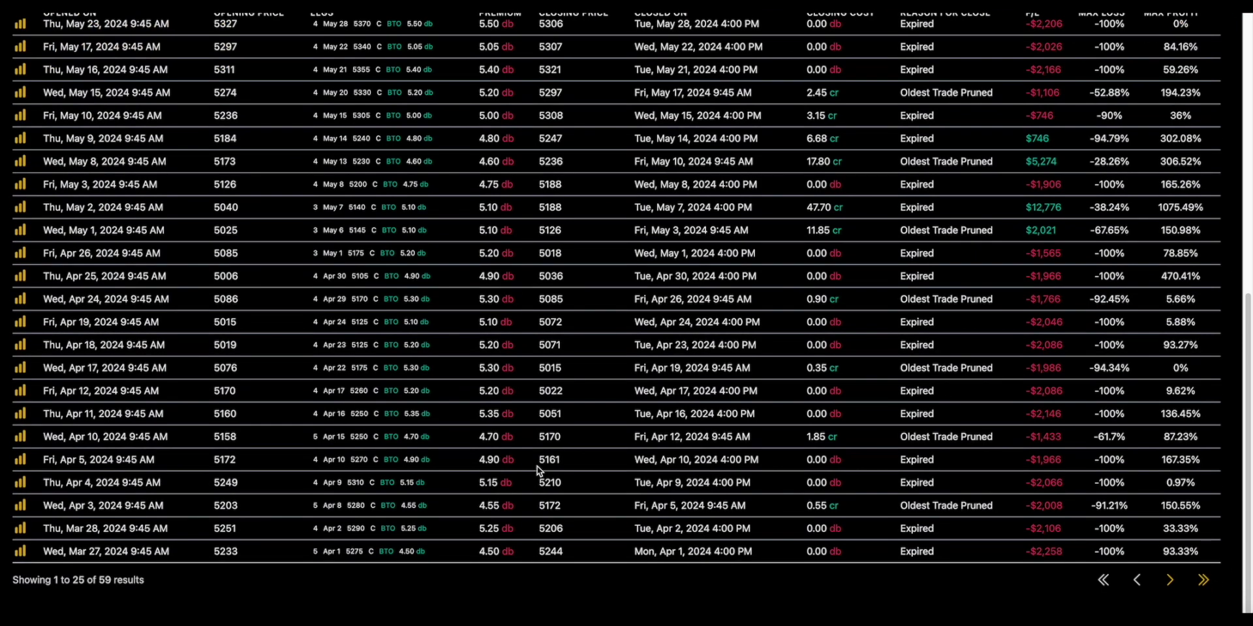
click(1203, 580)
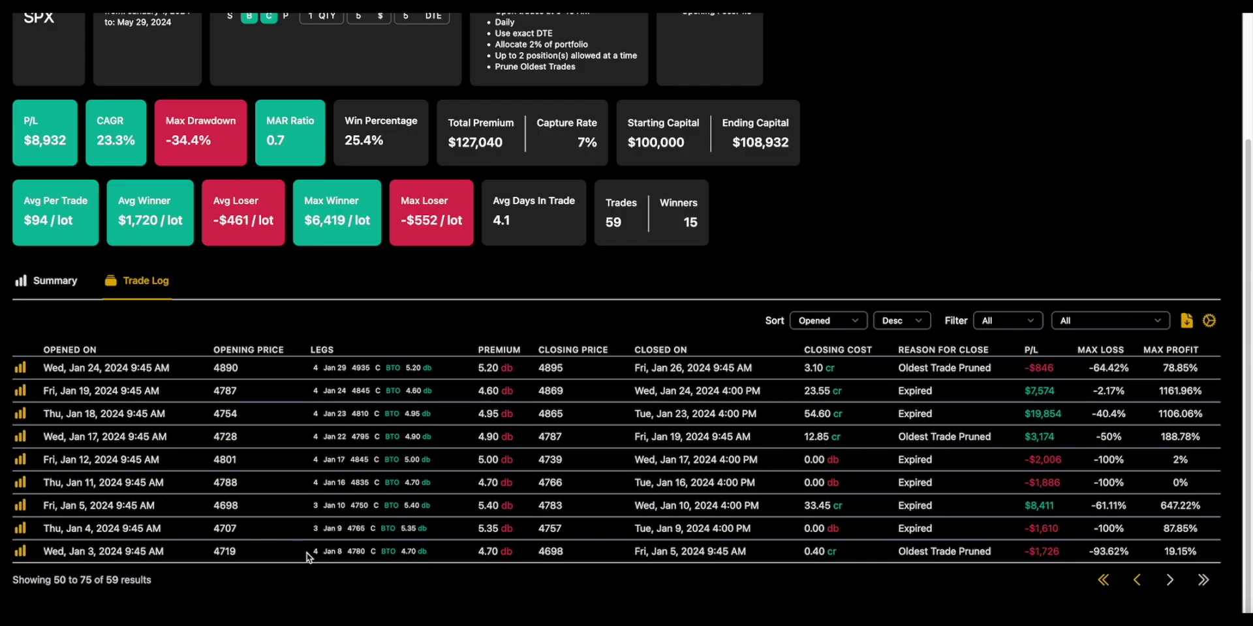
drag(311, 551, 494, 553)
click(495, 553)
scroll(849, 512, up, 3)
click(1150, 116)
scroll(757, 378, down, 10)
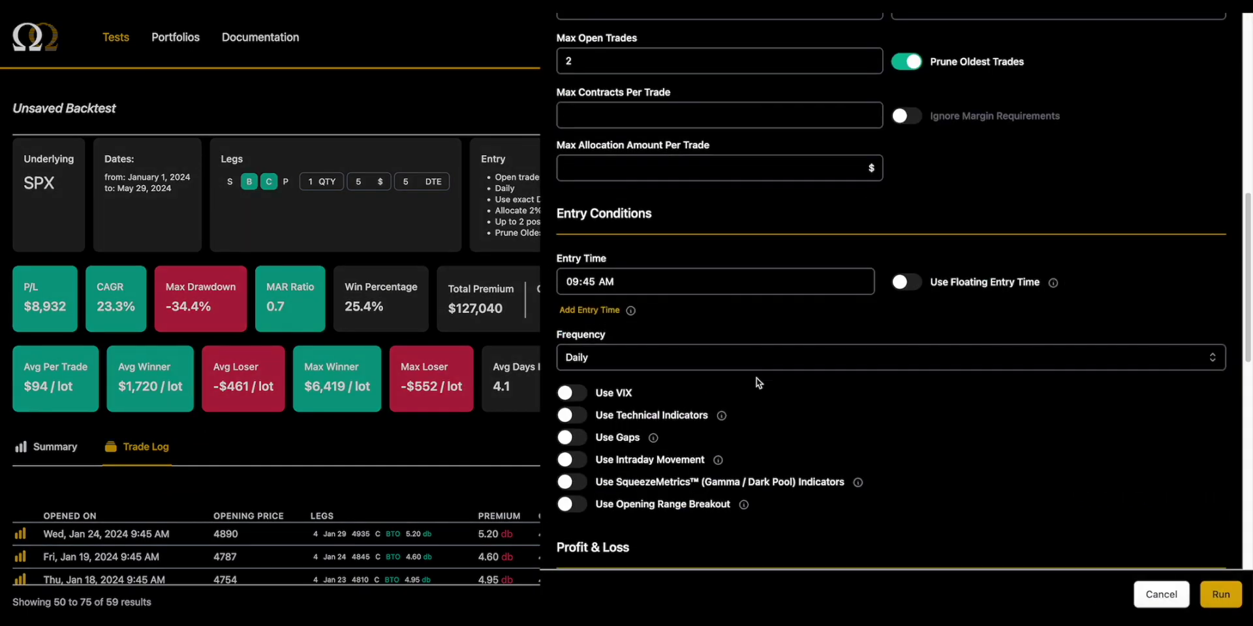
scroll(756, 378, up, 10)
scroll(937, 297, down, 2)
scroll(937, 297, down, 5)
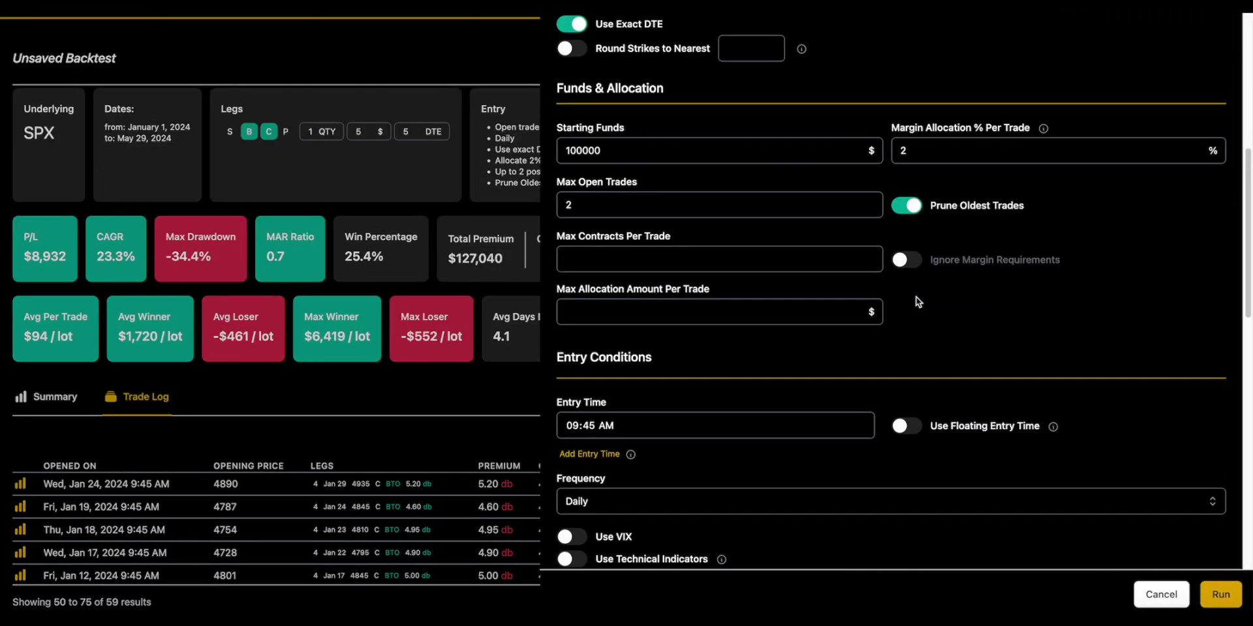
click(717, 301)
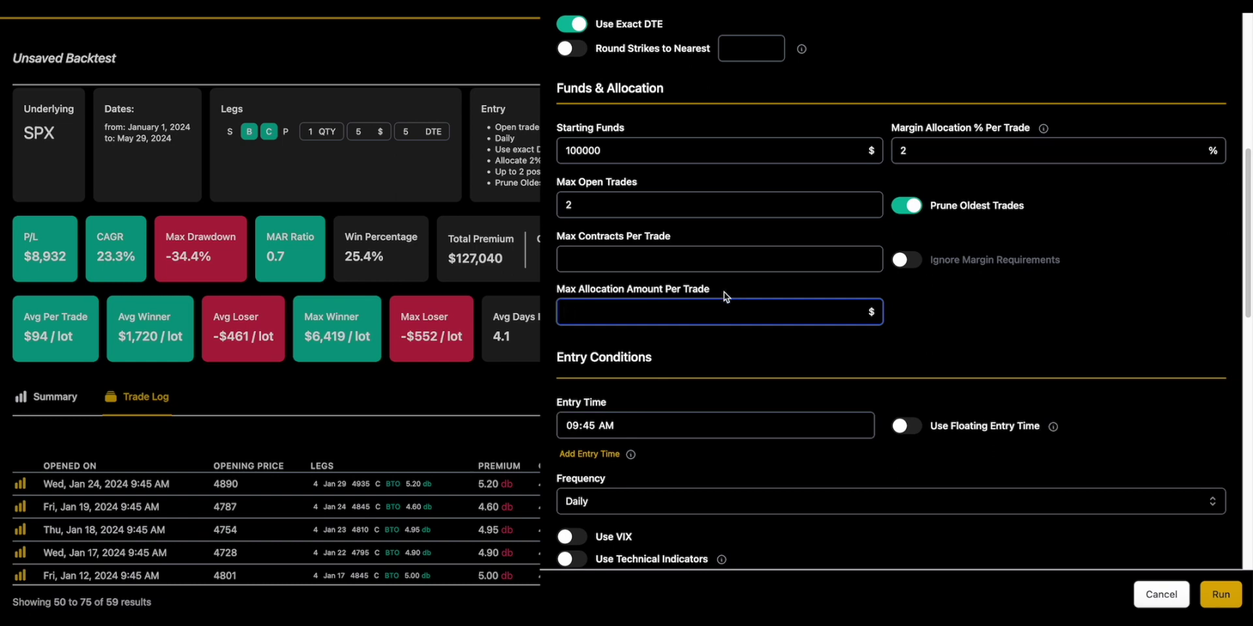
scroll(738, 362, down, 4)
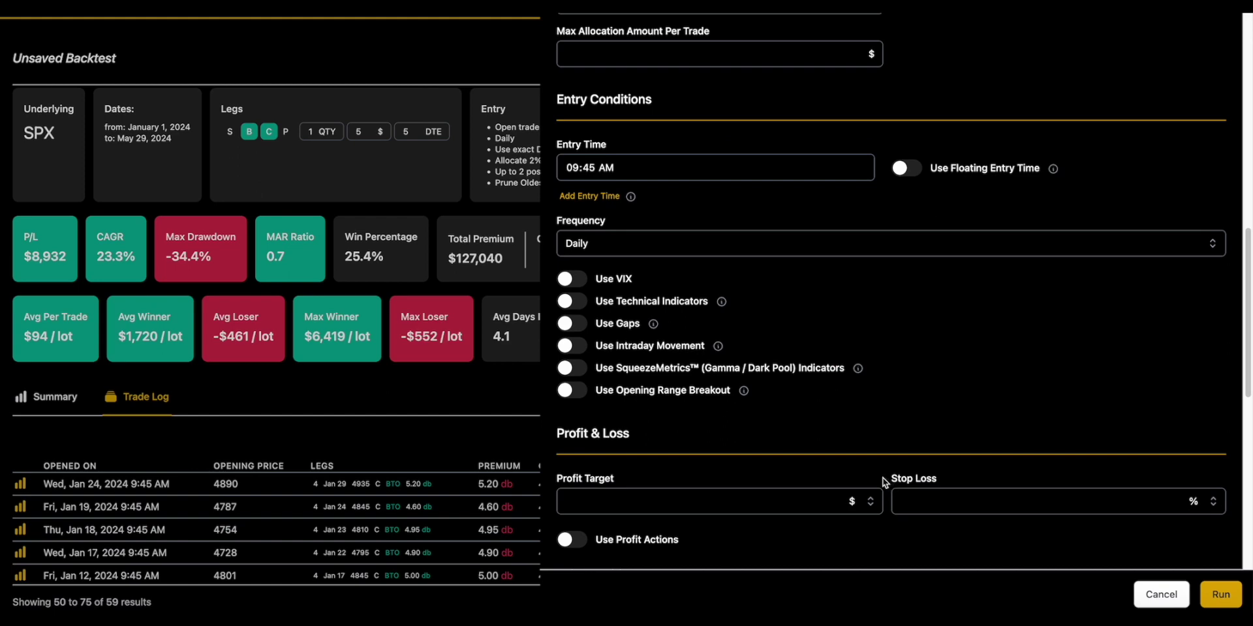
scroll(824, 451, down, 7)
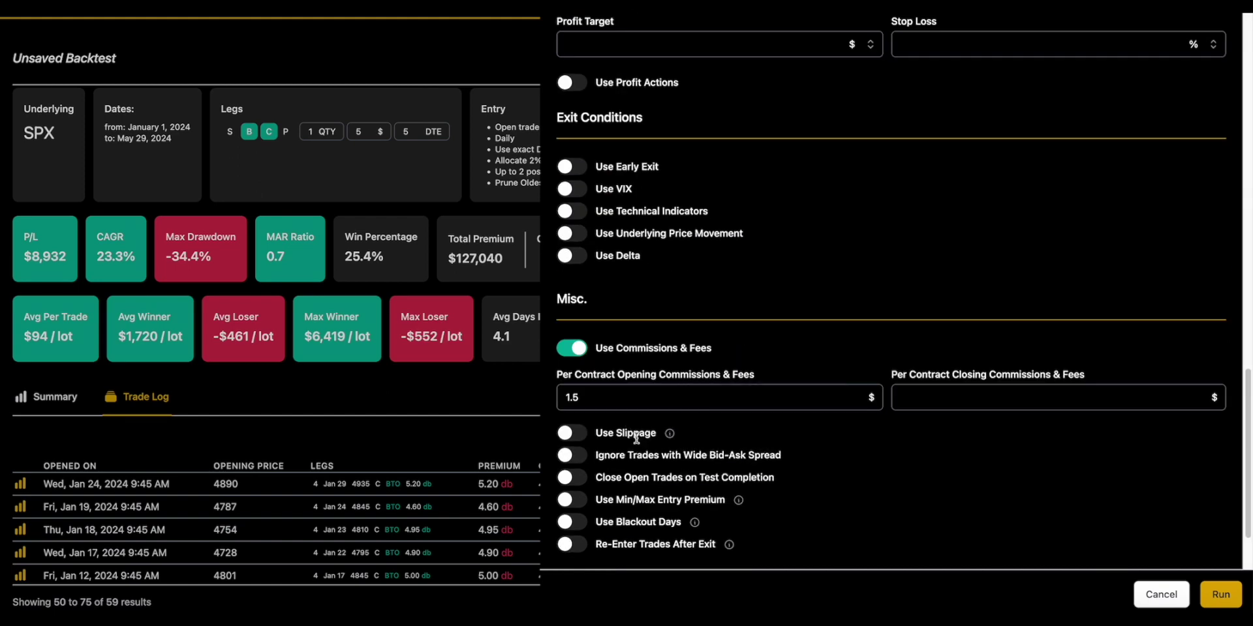
scroll(761, 468, up, 11)
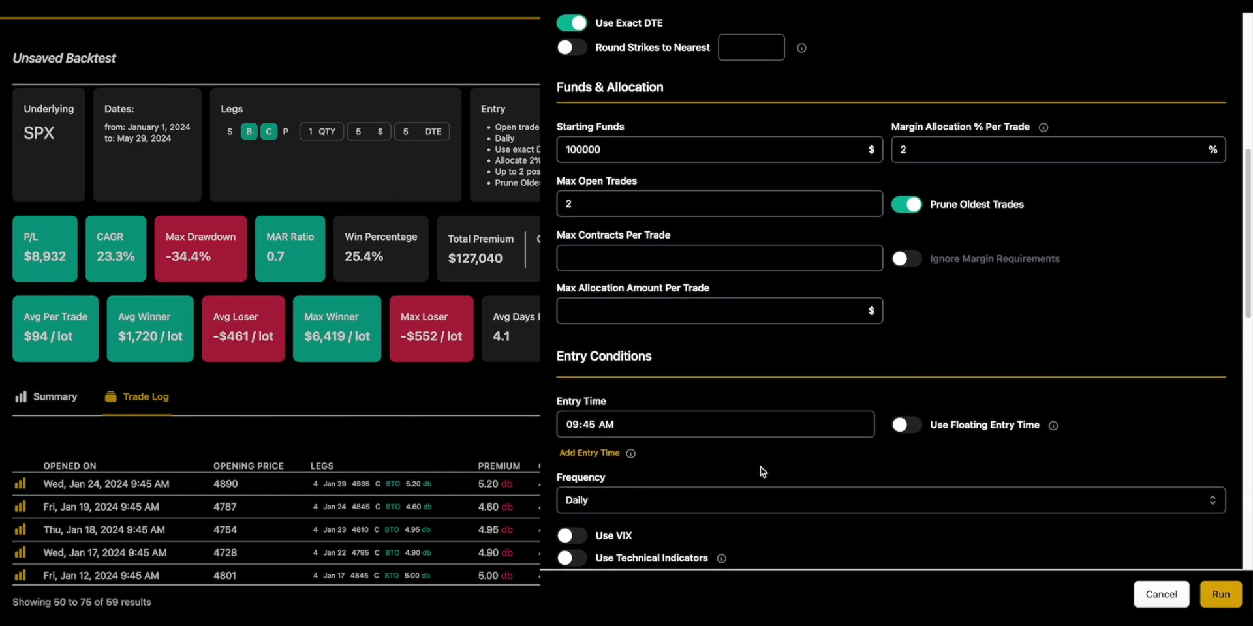
scroll(760, 470, up, 3)
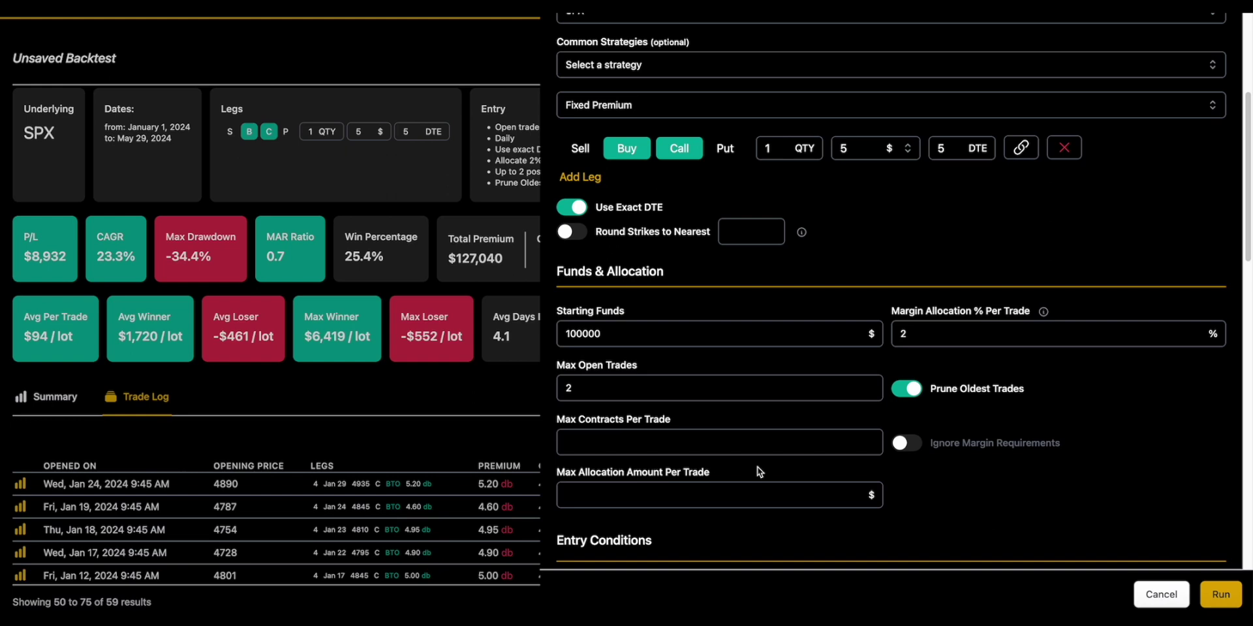
mouse_move(744, 481)
mouse_down()
mouse_move(558, 479)
mouse_move(729, 478)
mouse_up()
click(730, 479)
- Close the settings and highlight the last trade's open date, price, legs and premium
click(437, 449)
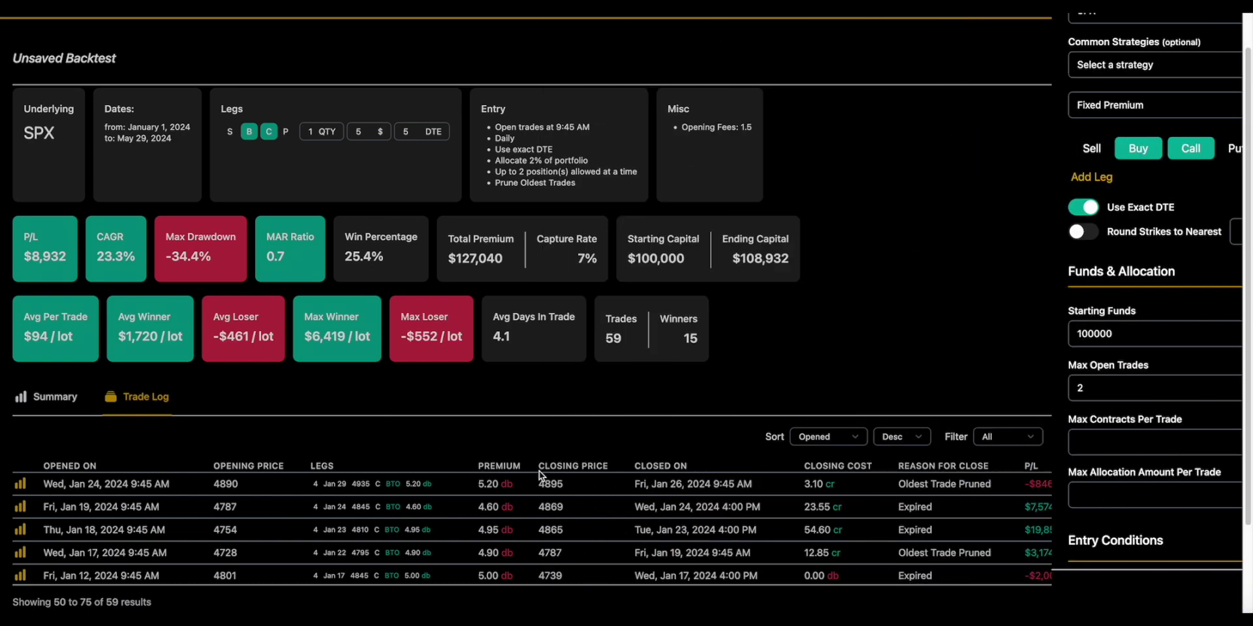
scroll(539, 473, down, 2)
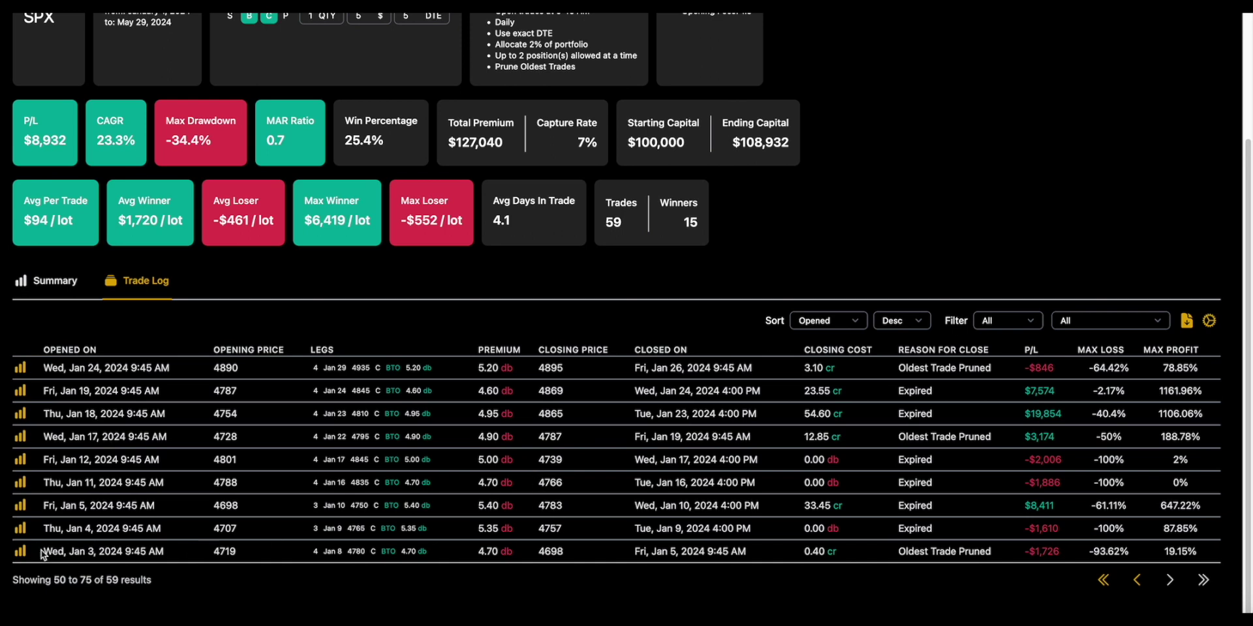
drag(42, 551, 475, 554)
click(482, 556)
click(515, 556)
click(473, 554)
drag(299, 555, 494, 556)
click(495, 557)
scroll(1057, 196, up, 3)
- Enter 1100 in Max Allocation Amount Per Trade and run the new backtest
click(1160, 103)
scroll(762, 402, down, 7)
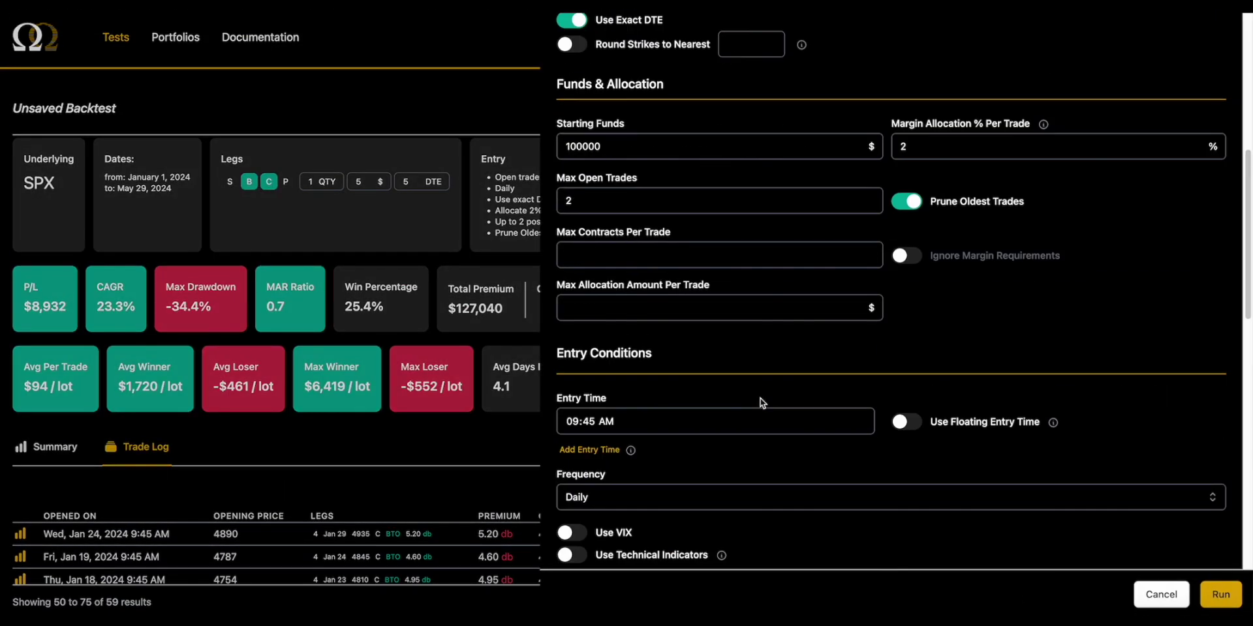
scroll(727, 402, down, 4)
scroll(719, 374, up, 4)
click(672, 302)
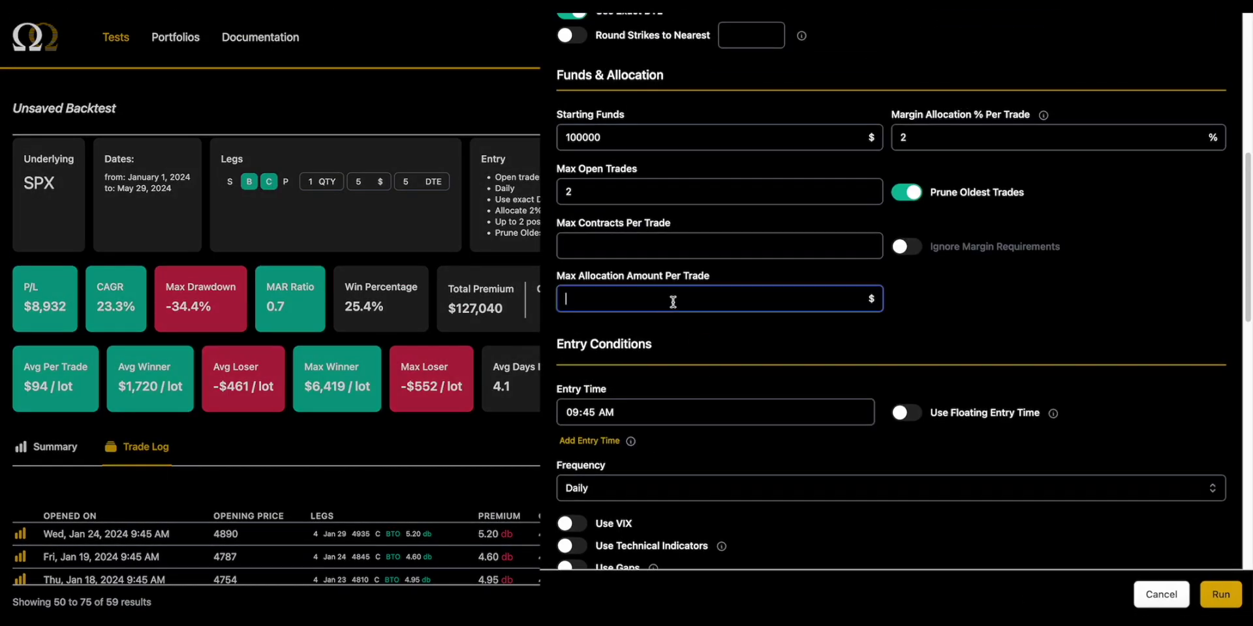
text(1100)
click(1216, 597)
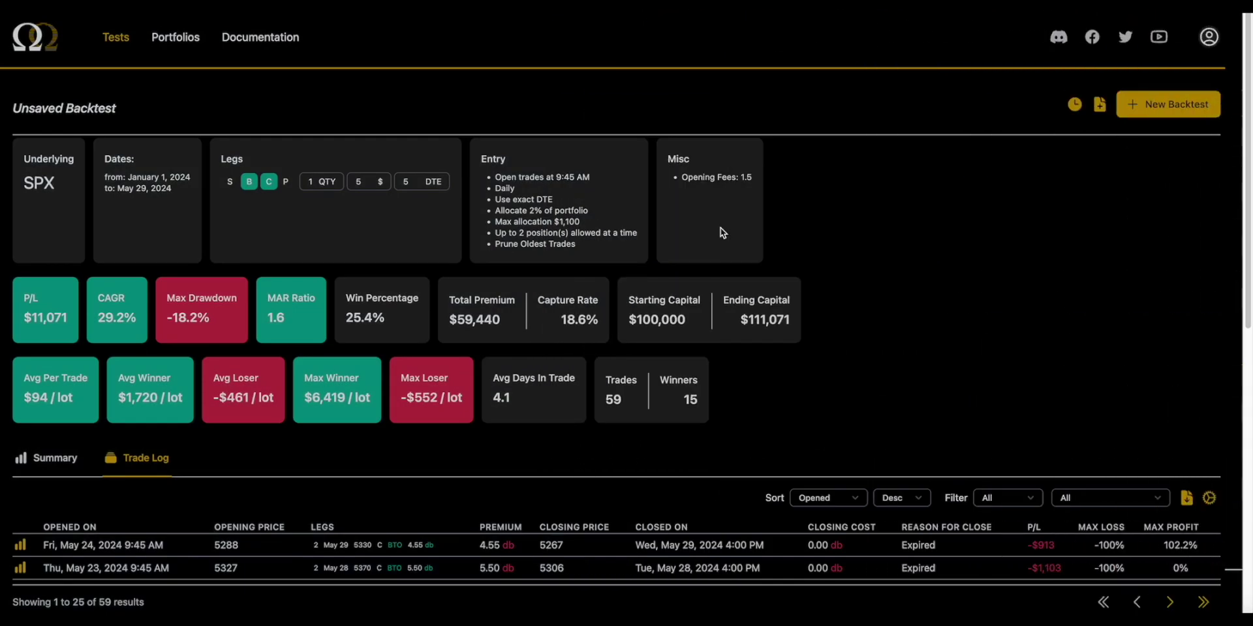
- Open the last trade log page and highlight the Max allocation $1,100 line and oldest trade's legs
scroll(859, 339, down, 8)
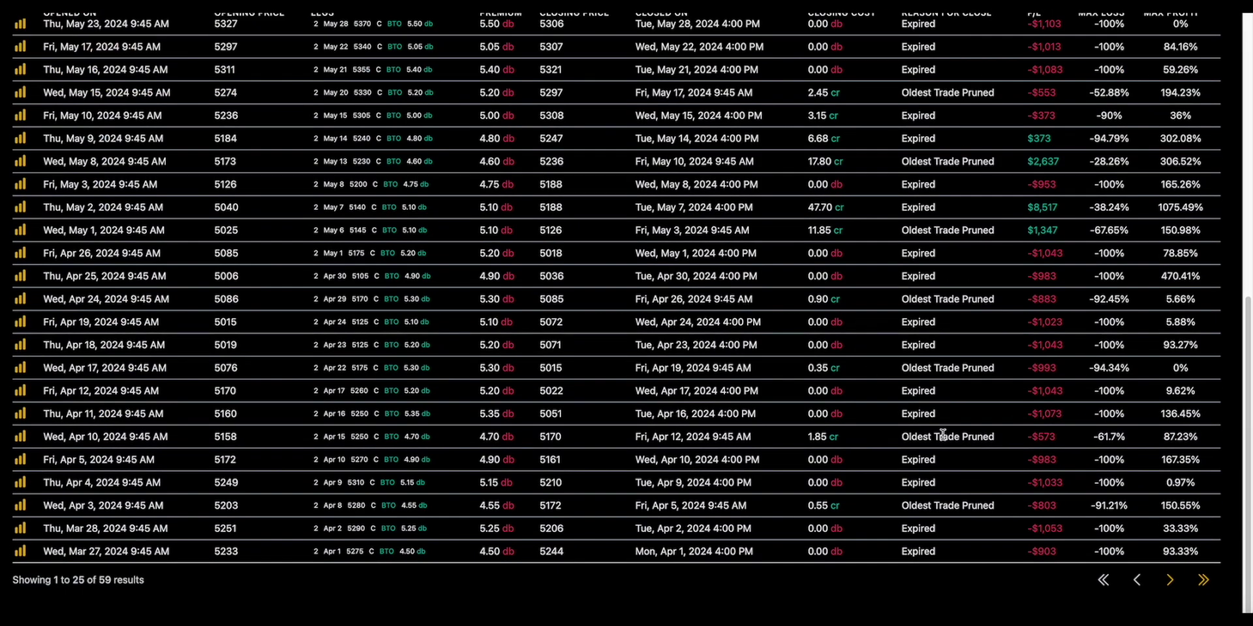
click(1202, 581)
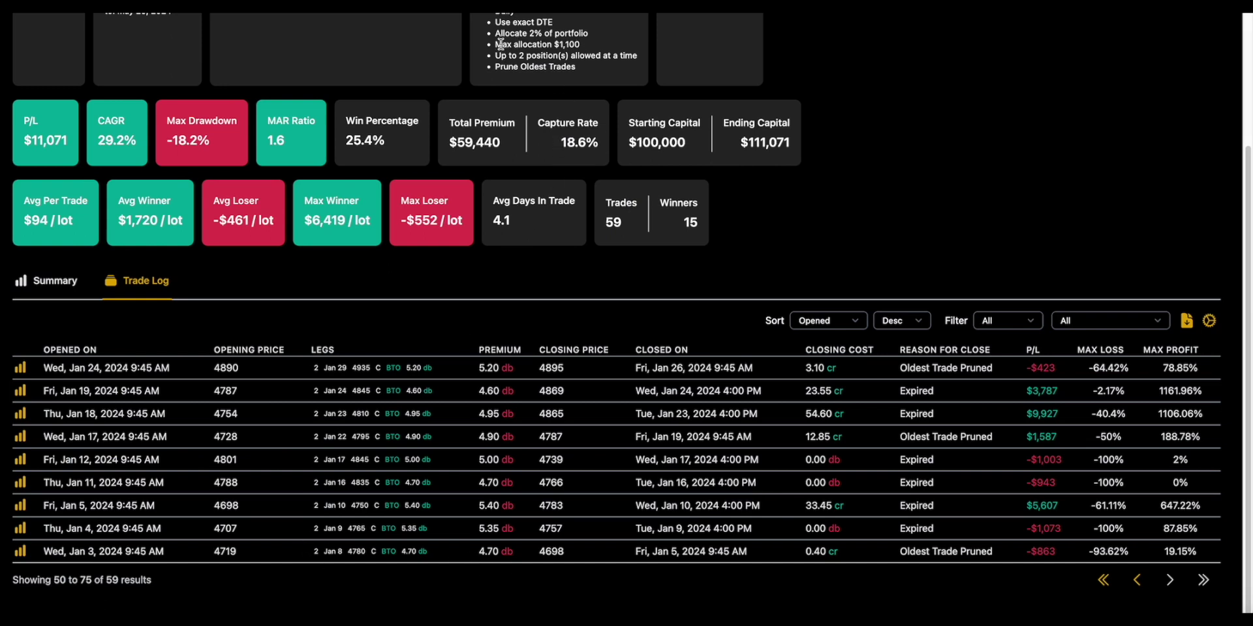
drag(502, 45, 627, 47)
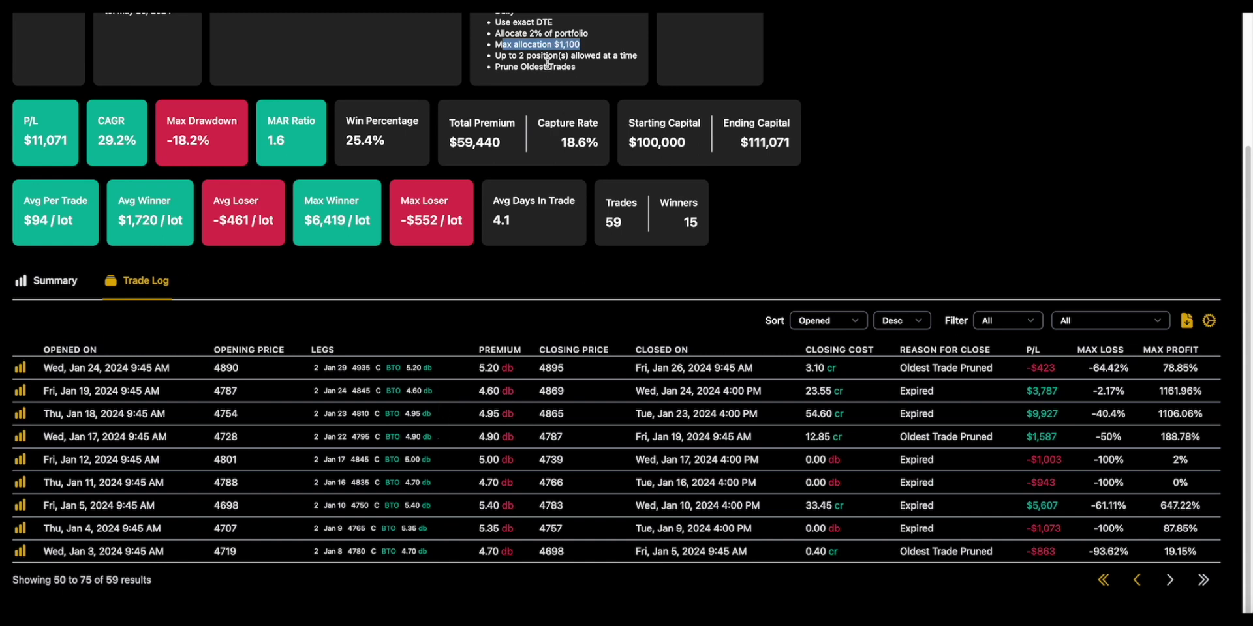
drag(495, 45, 577, 44)
drag(312, 552, 572, 552)
click(572, 552)
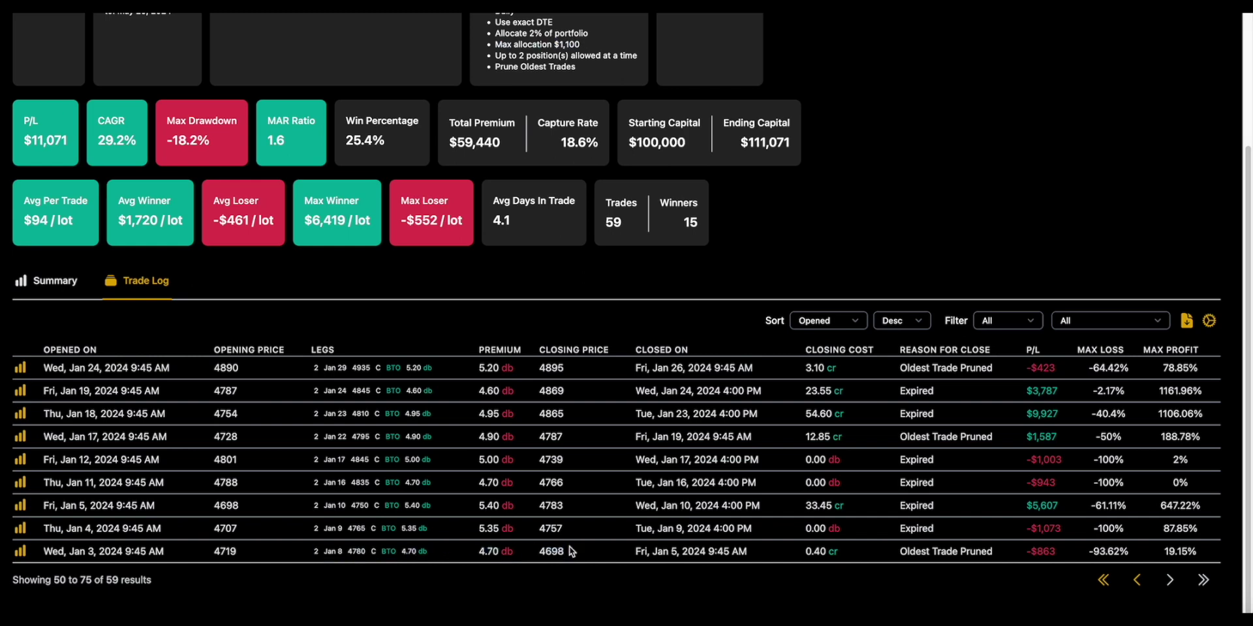
scroll(568, 552, up, 3)
- Open a new backtest and clear the 1100 Max Allocation Amount Per Trade value
click(1146, 104)
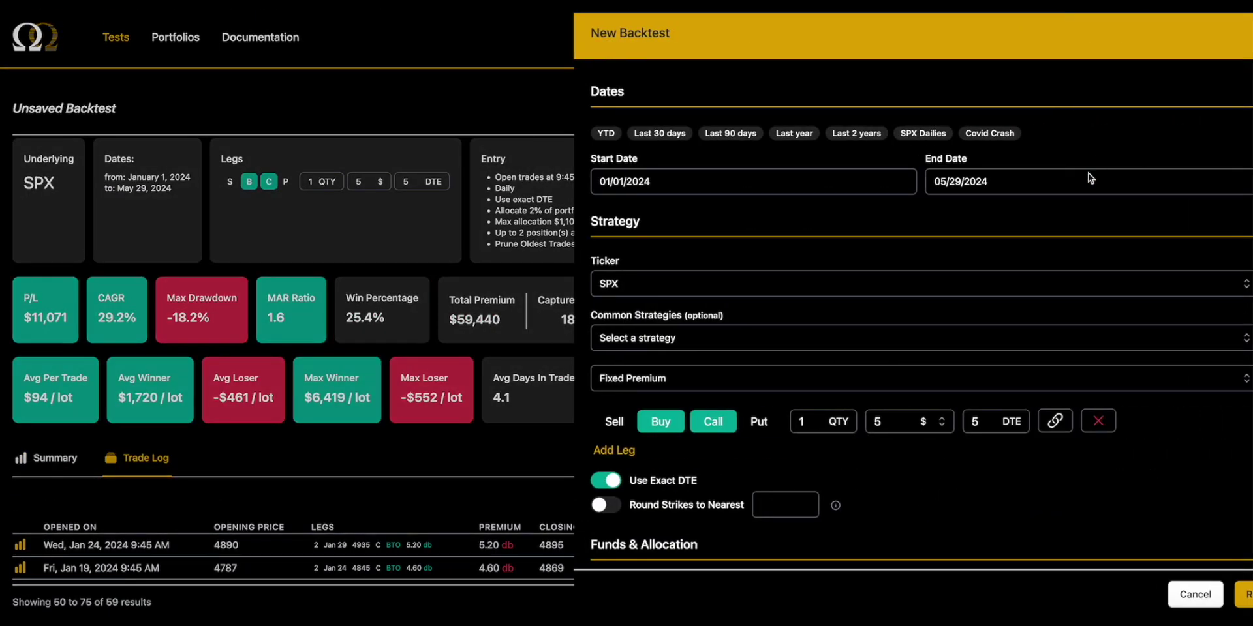
scroll(927, 327, down, 4)
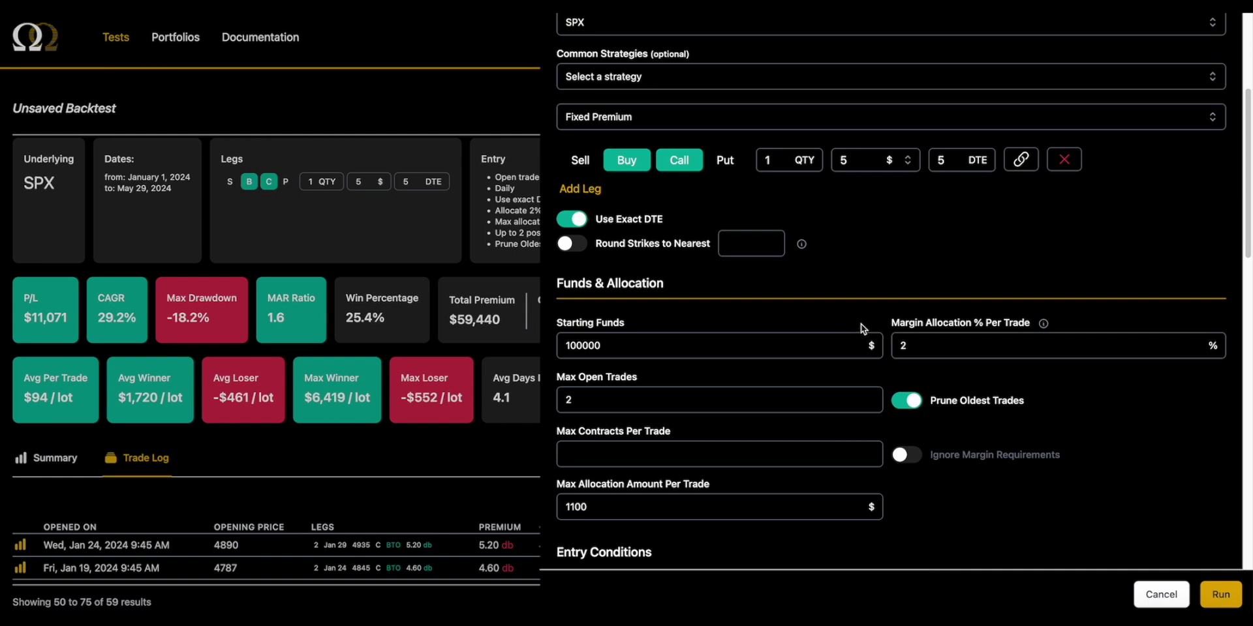
double_click(683, 503)
key(BackSpace)
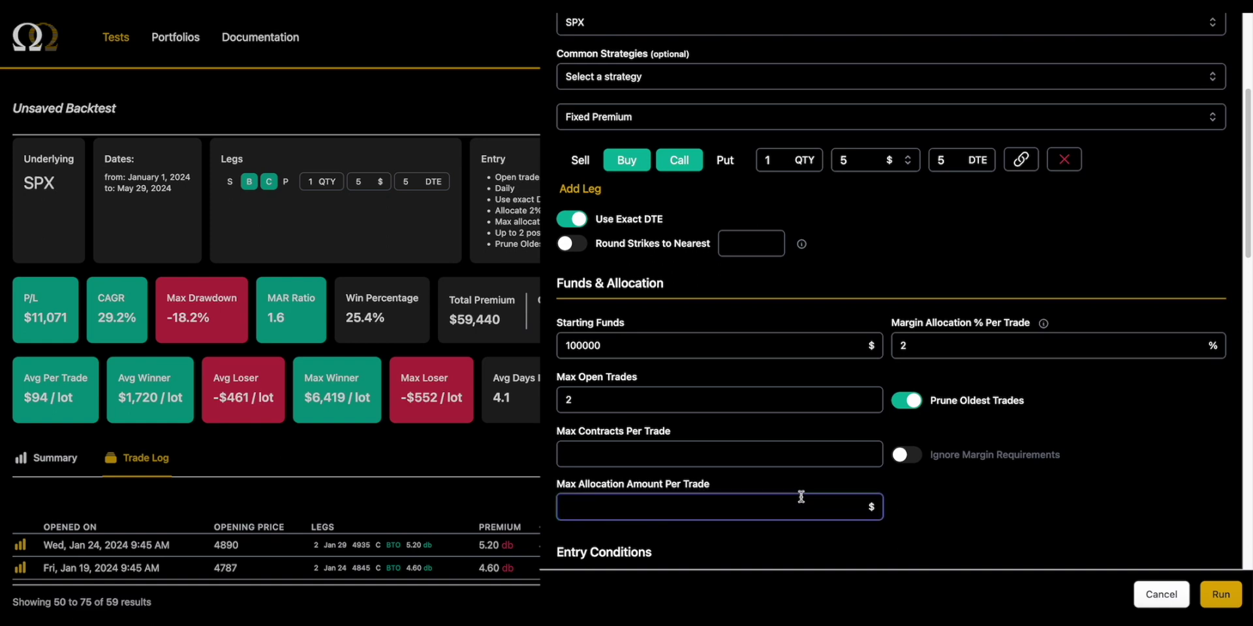
- Set Max Contracts Per Trade to 1 and turn on Ignore Margin Requirements
click(779, 448)
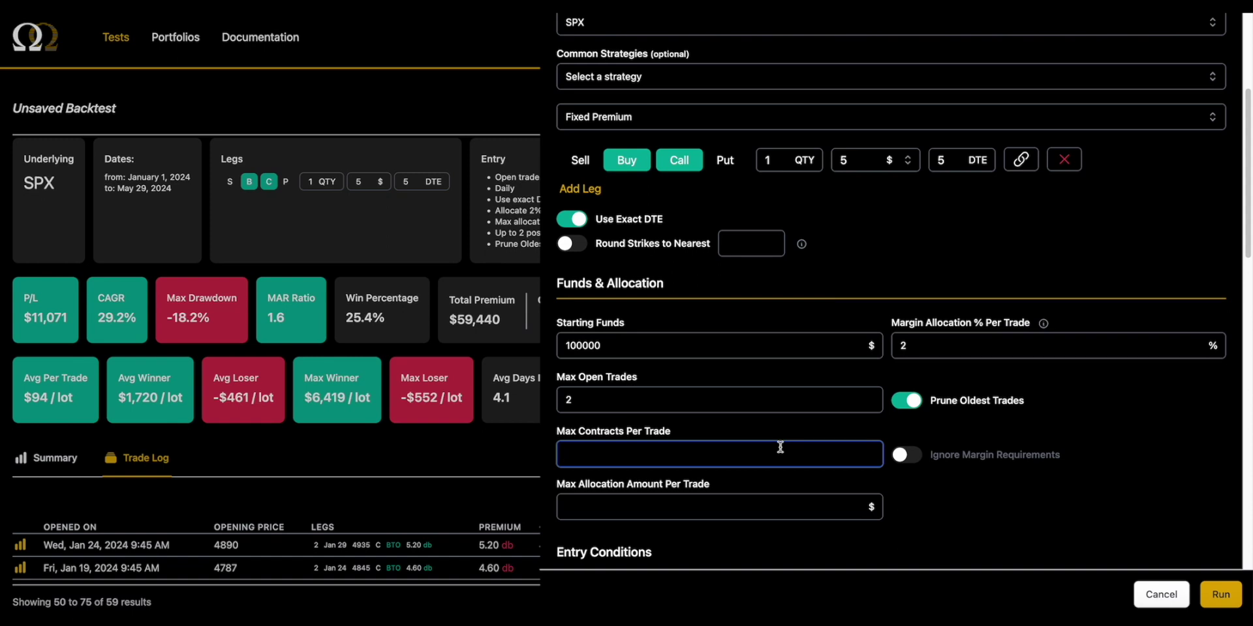
text(1)
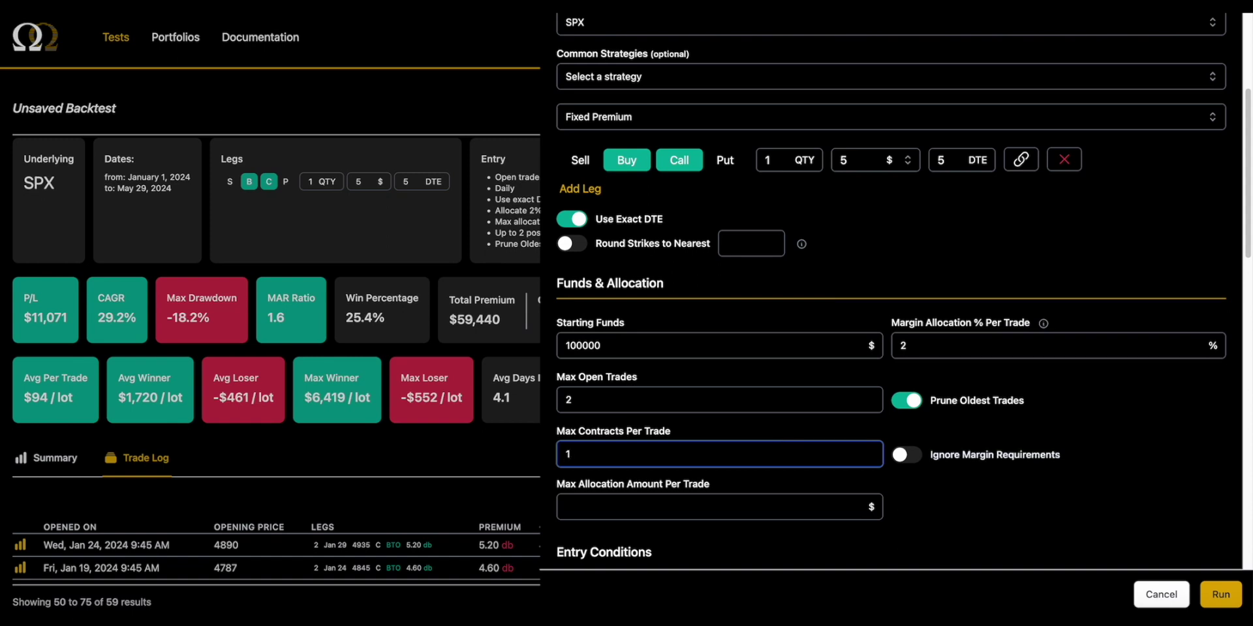
click(914, 456)
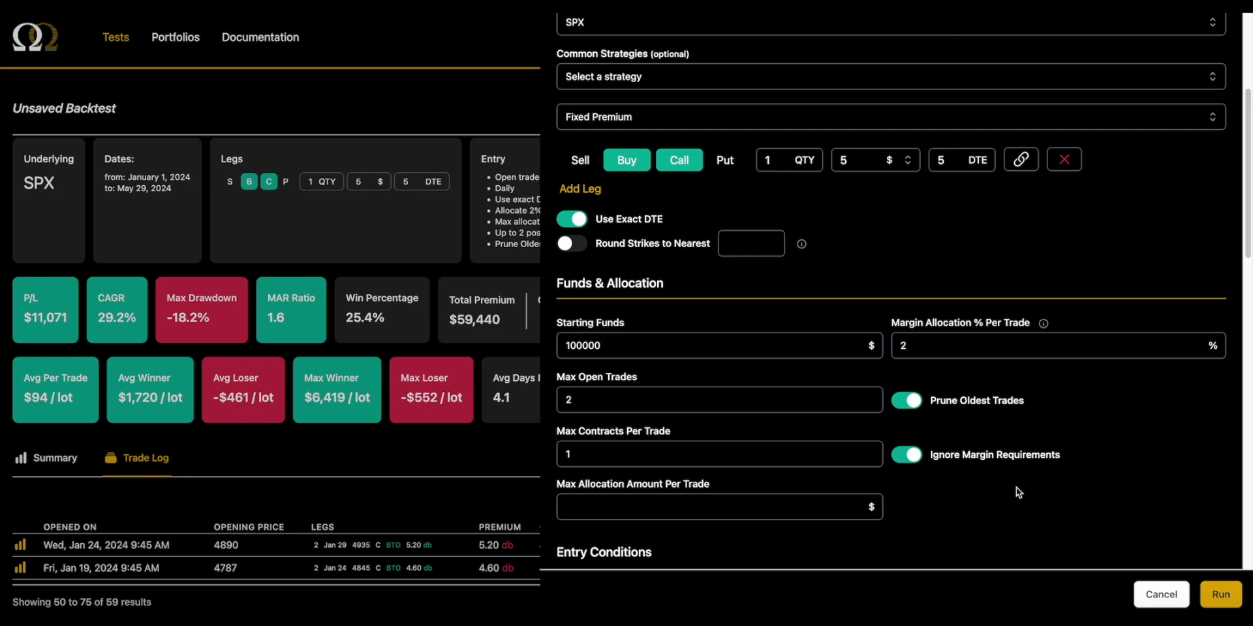
- Run the backtest and review the $5,536 P/L, -10.1% drawdown results across the trade log
click(1221, 595)
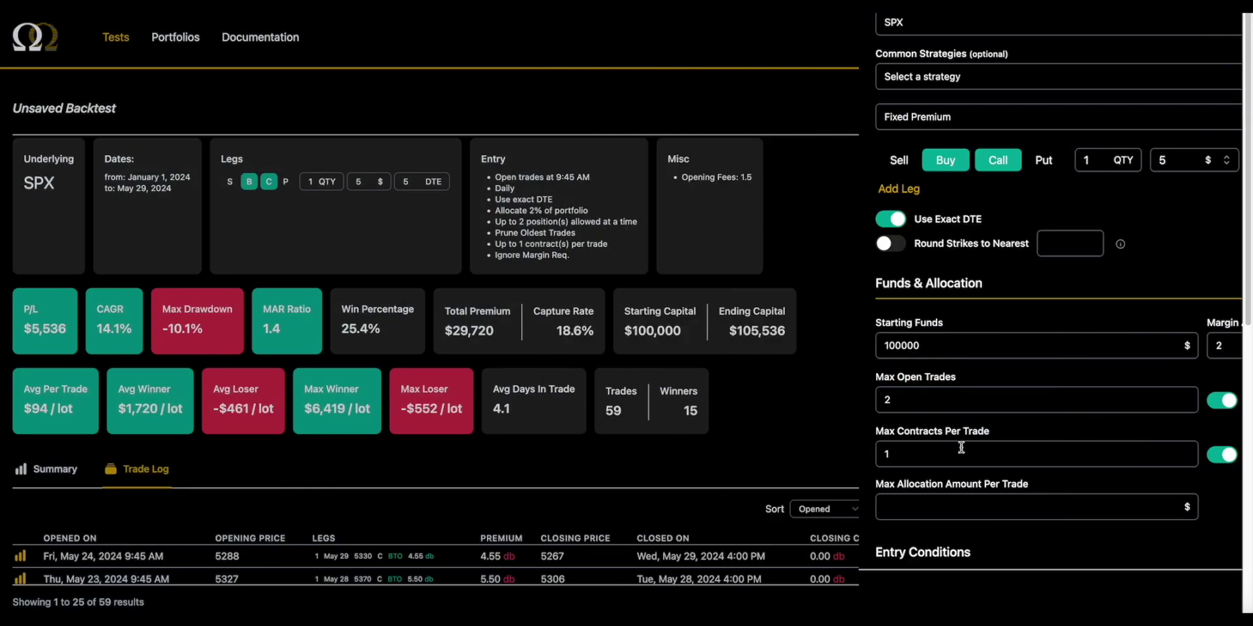
scroll(960, 447, down, 10)
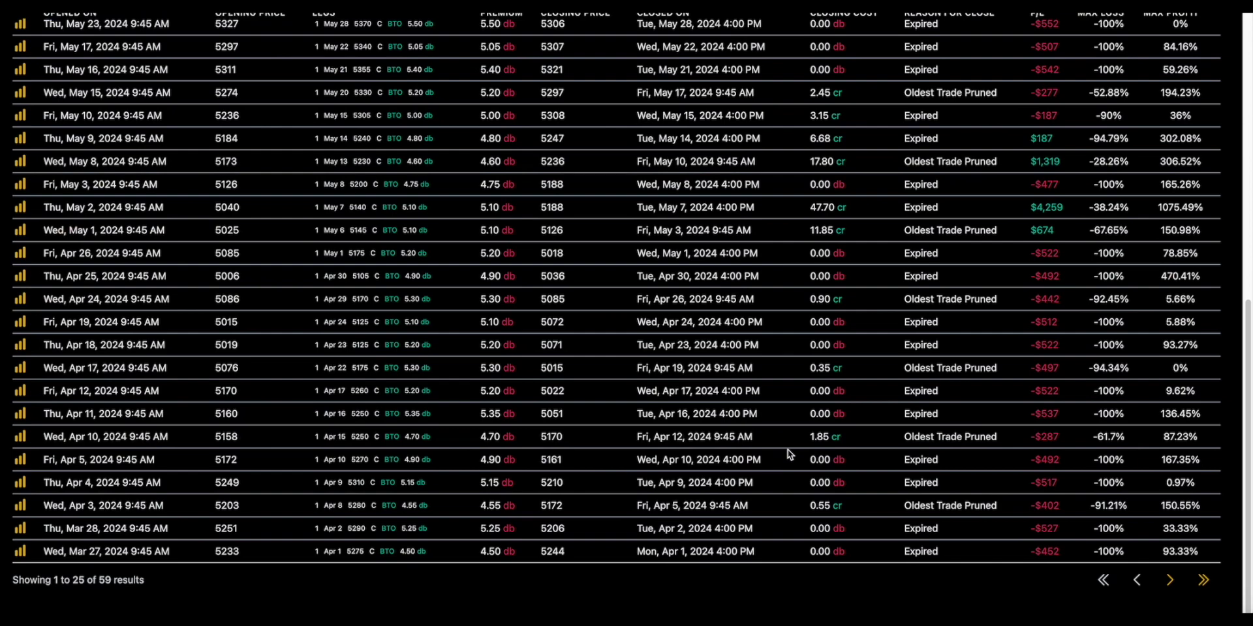
scroll(783, 454, up, 10)
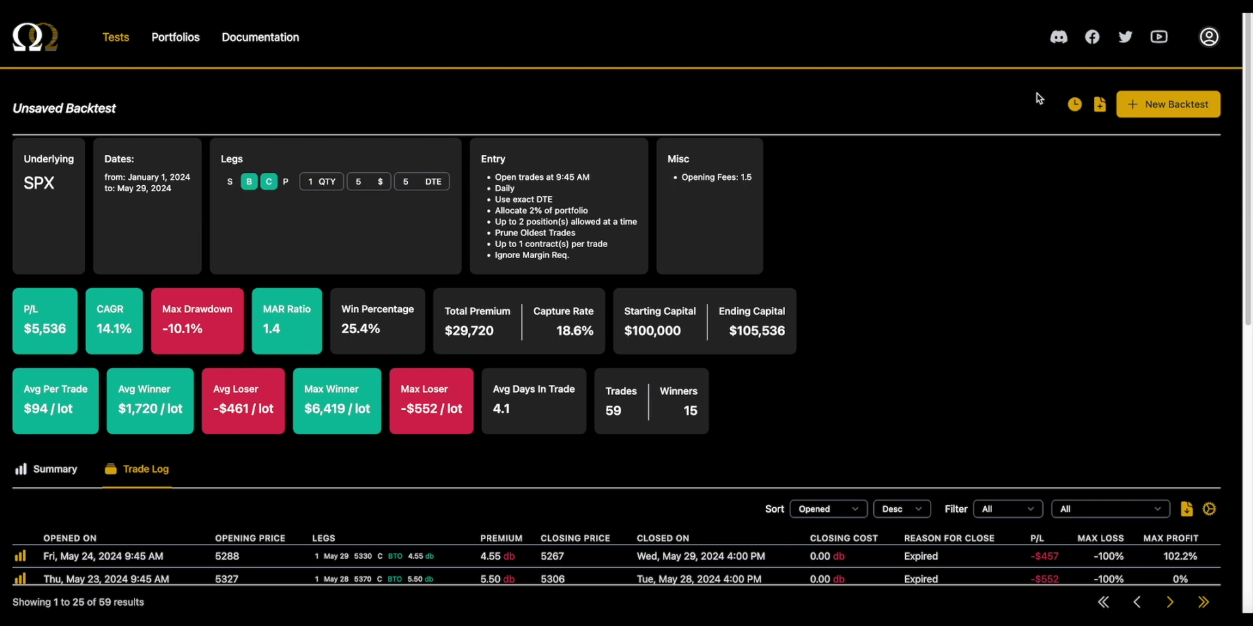
click(1074, 104)
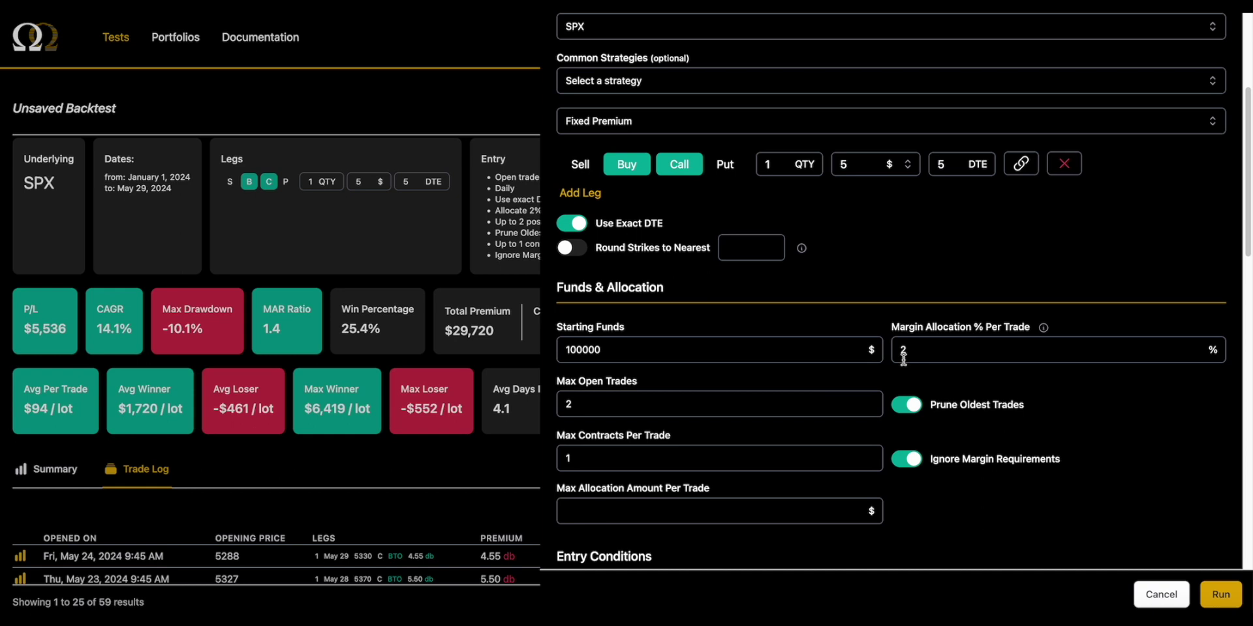
scroll(903, 355, up, 1)
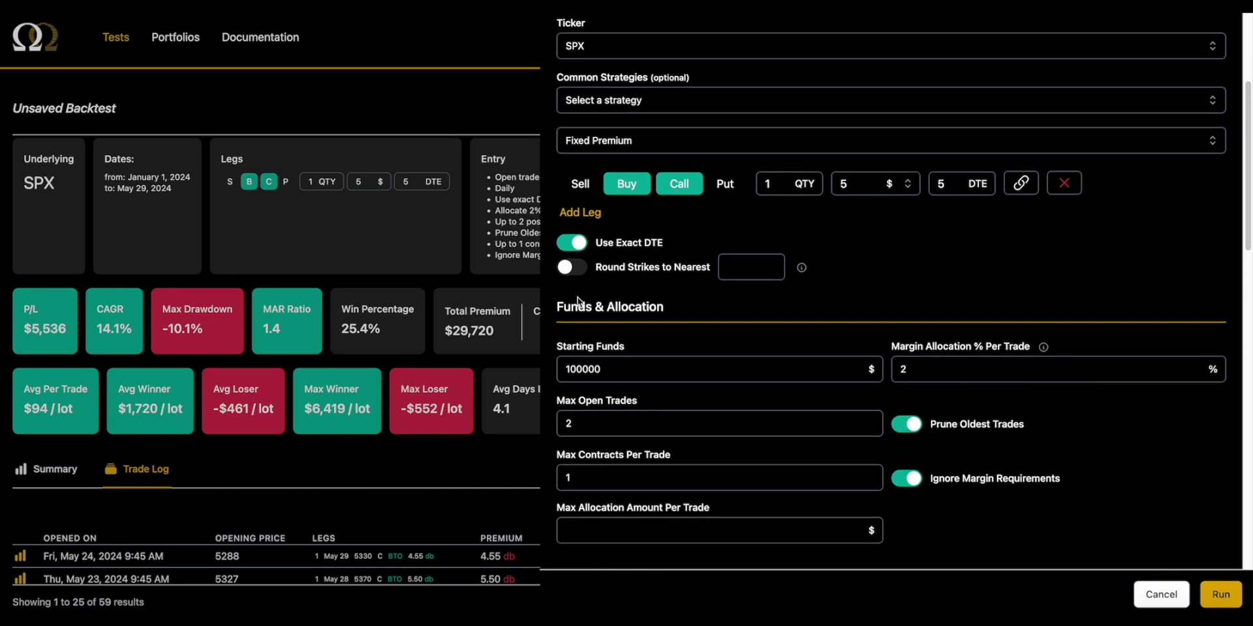
triple_click(558, 306)
drag(697, 353, 1119, 518)
click(676, 343)
drag(561, 347, 1048, 345)
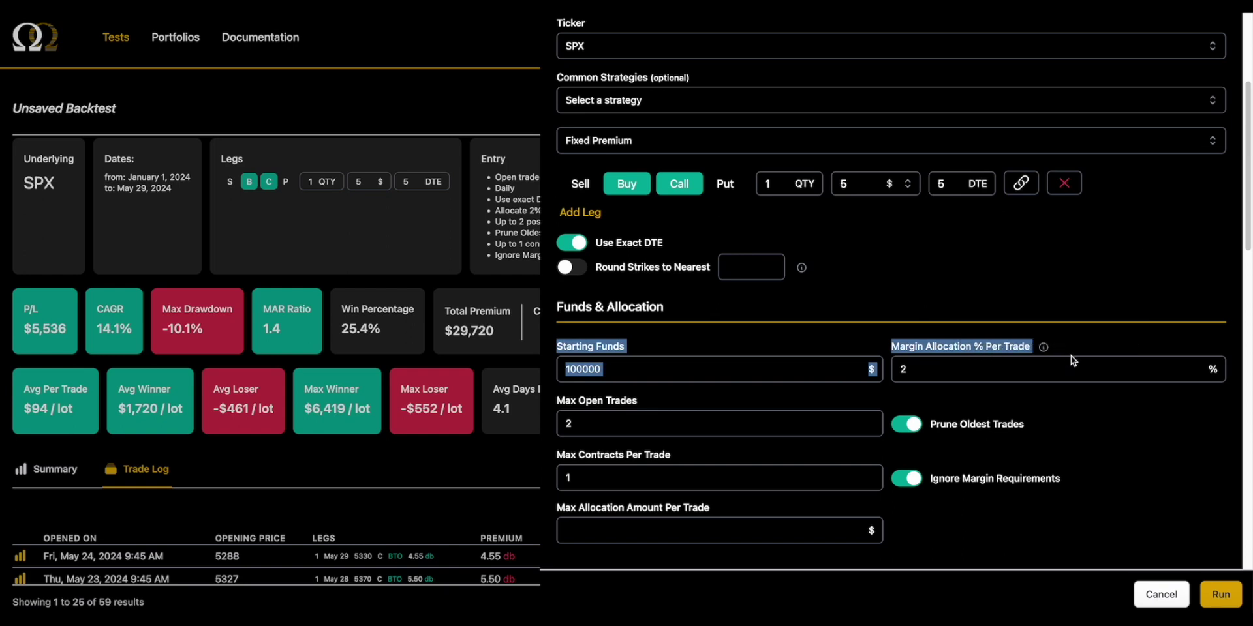
click(1078, 350)
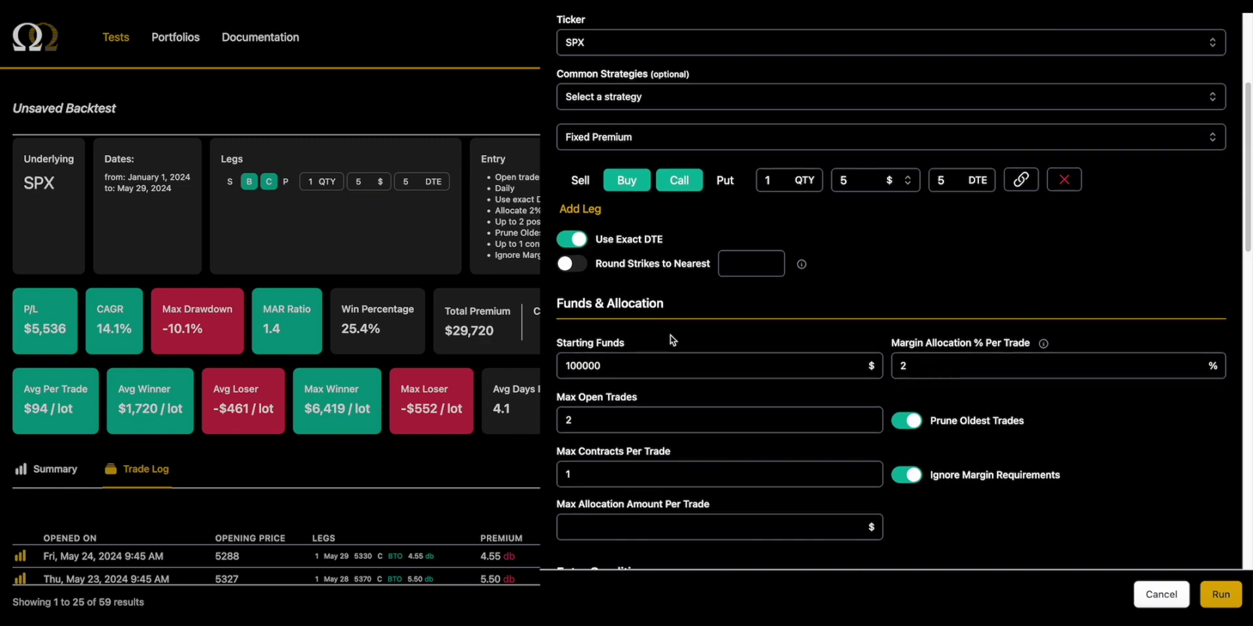
scroll(672, 341, down, 4)
scroll(674, 341, up, 5)
scroll(680, 346, down, 1)
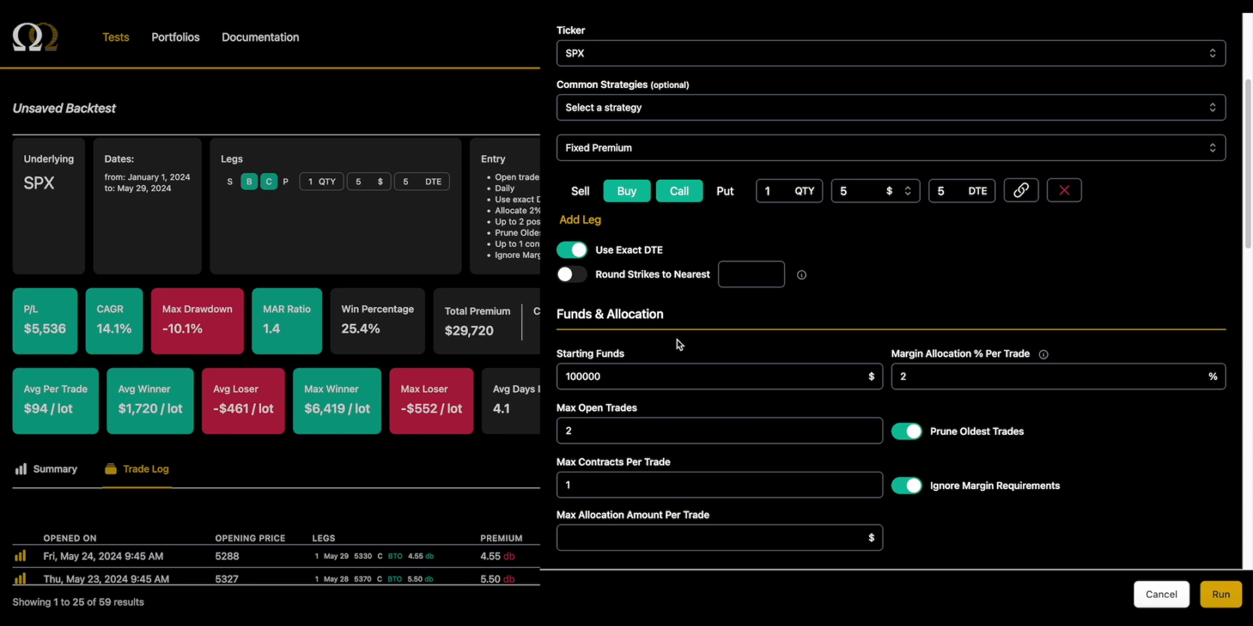
click(1151, 594)
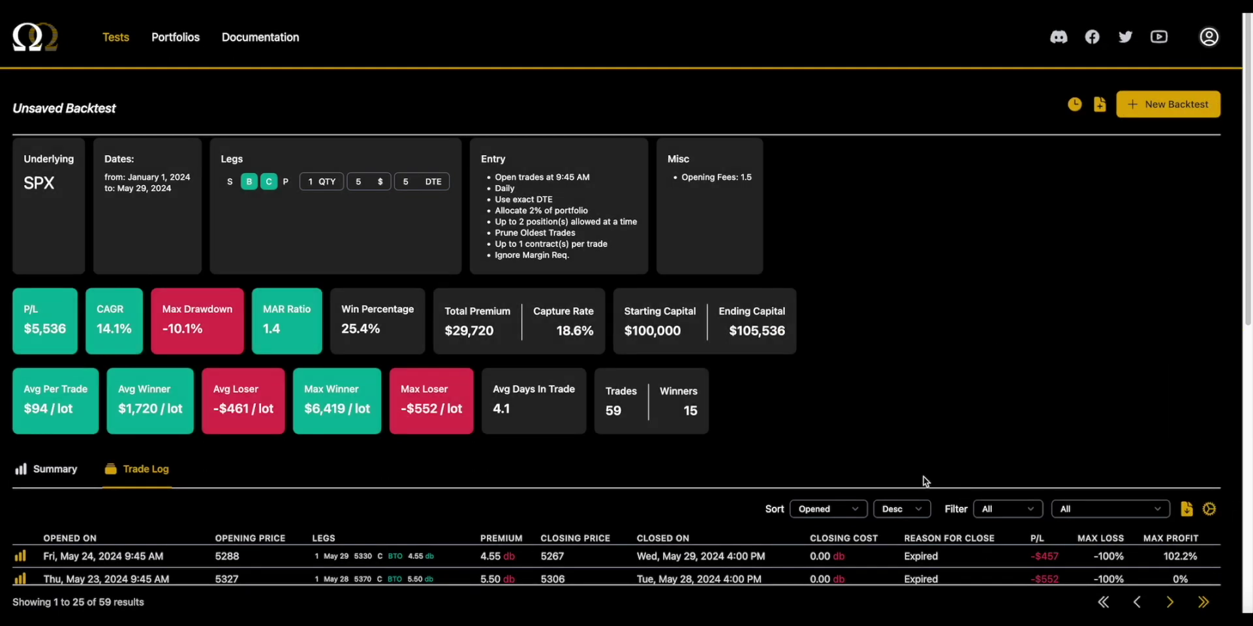
drag(867, 448, 752, 421)
click(381, 101)
click(752, 420)
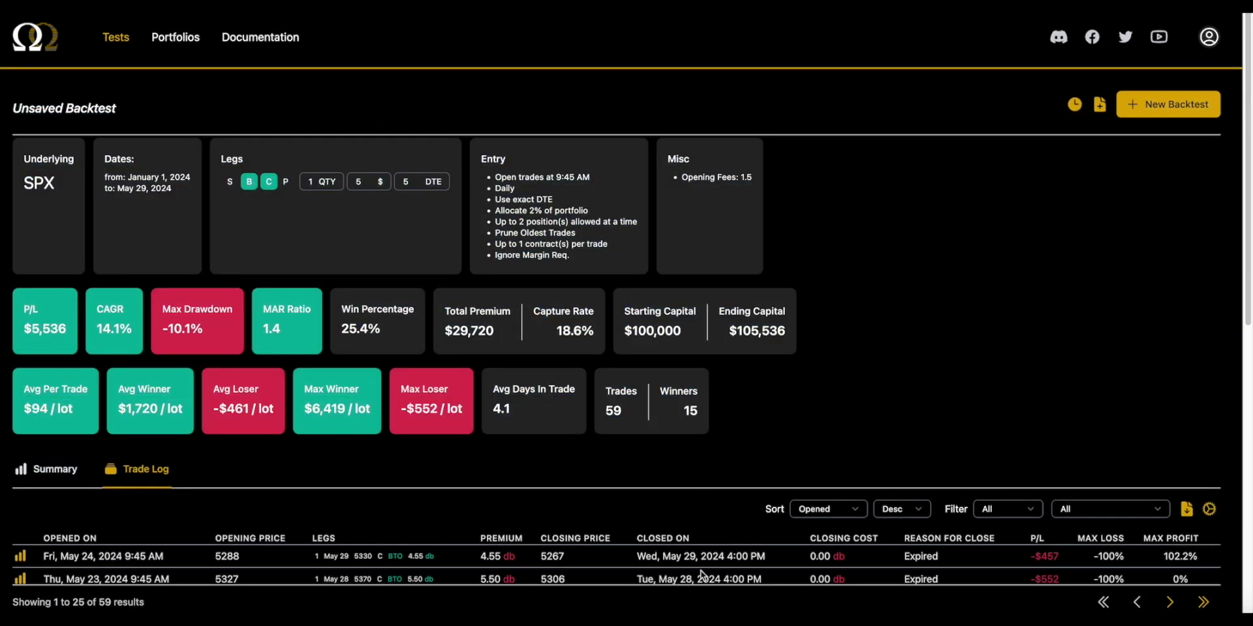